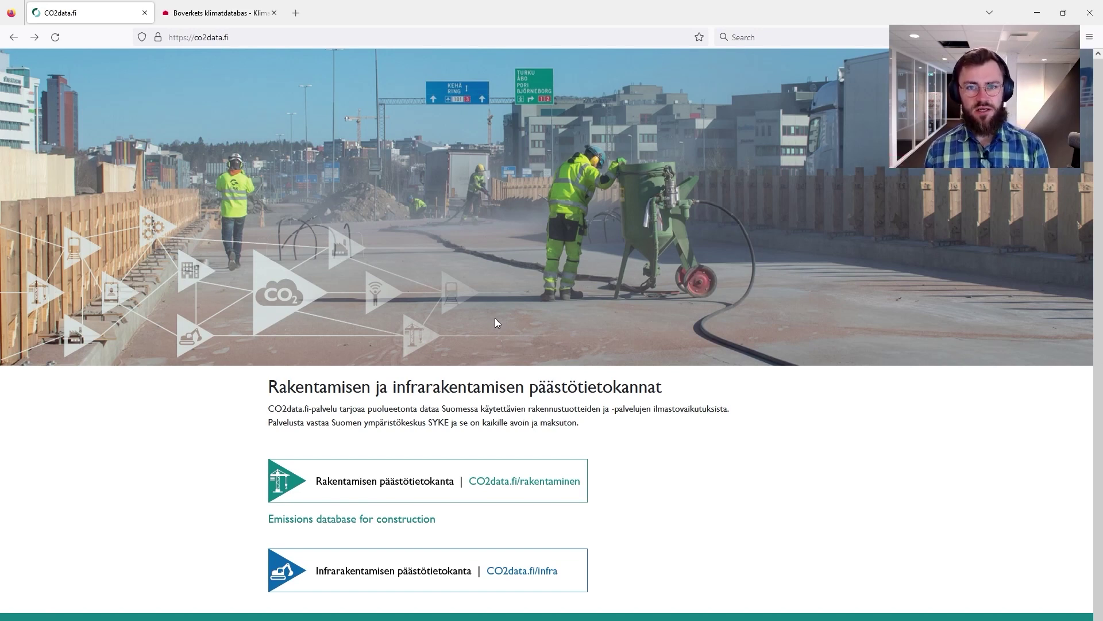
- Look up the Boverket database version 02.04.000 and the construction database version 1.00.008
left_click(189, 18)
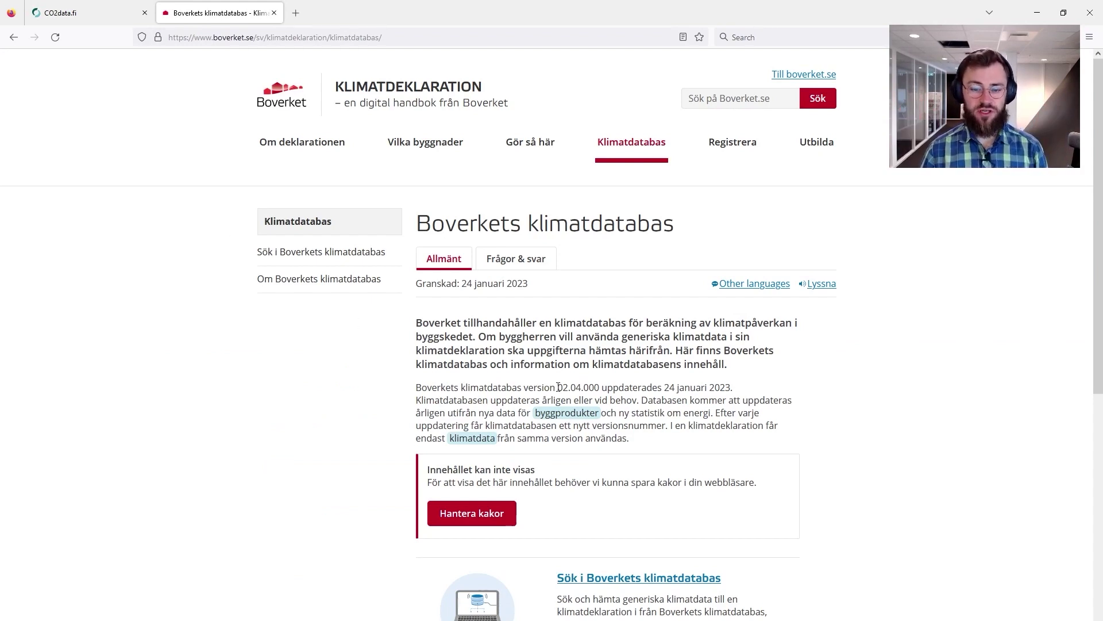
left_click_drag(556, 384, 613, 384)
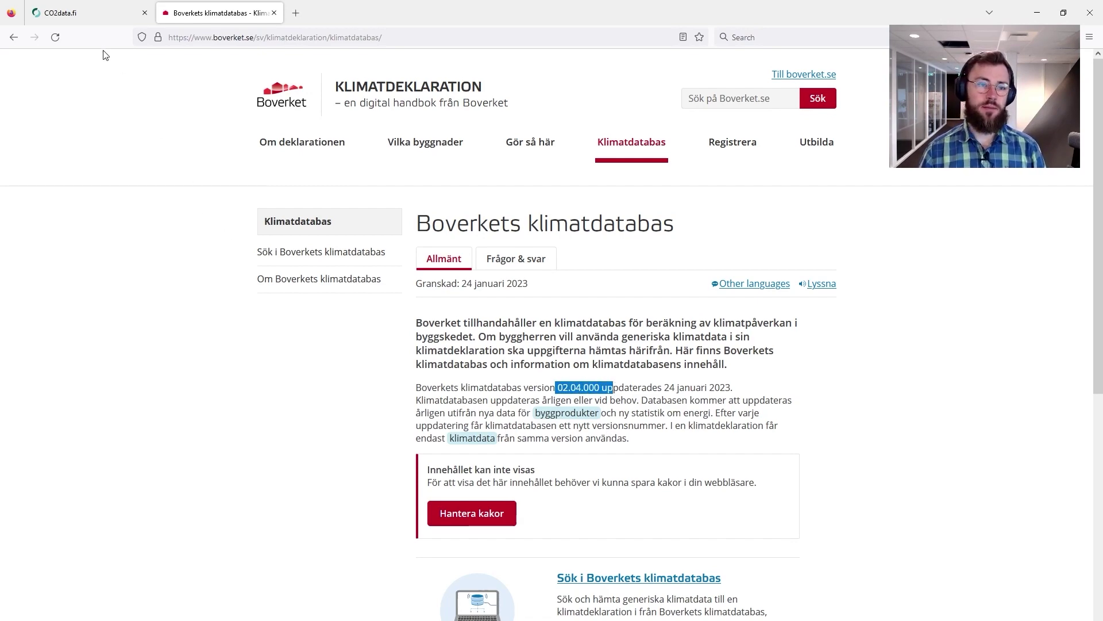
left_click(92, 14)
scroll(357, 394, "down", 1)
left_click(540, 446)
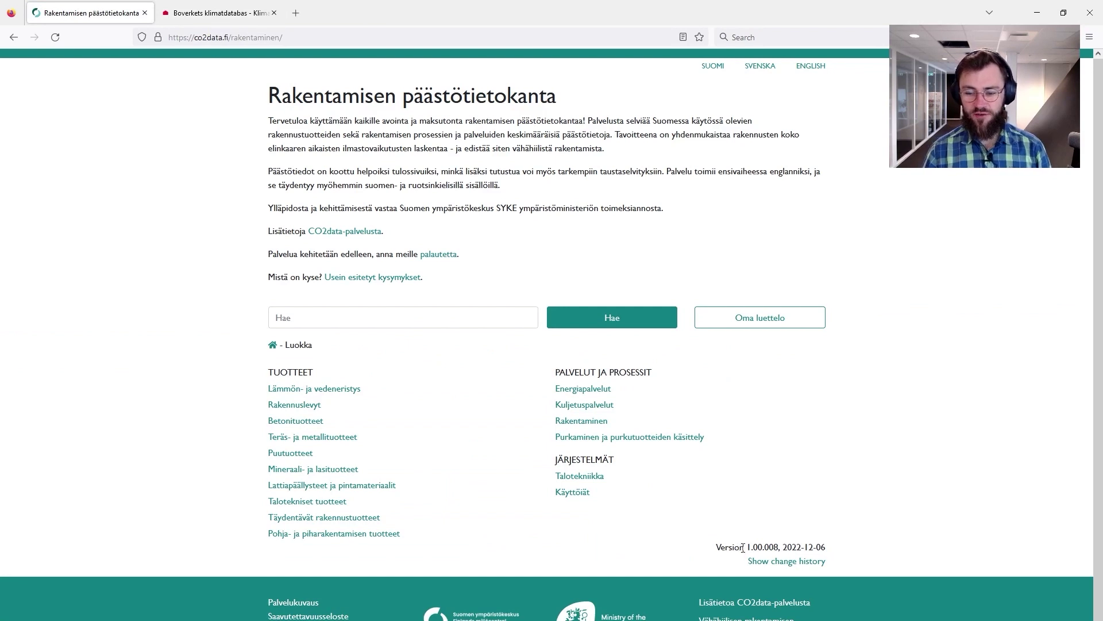
left_click_drag(743, 547, 787, 547)
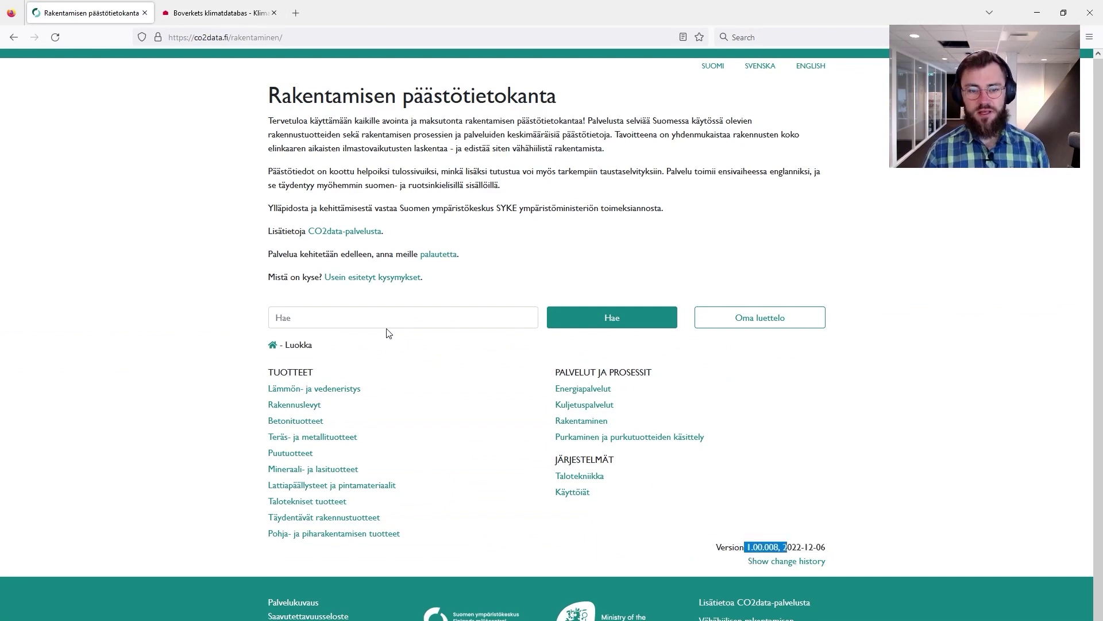
- Minimize Firefox and the Videos folder window to reveal Solibri's Open Role dialog
left_click(225, 278)
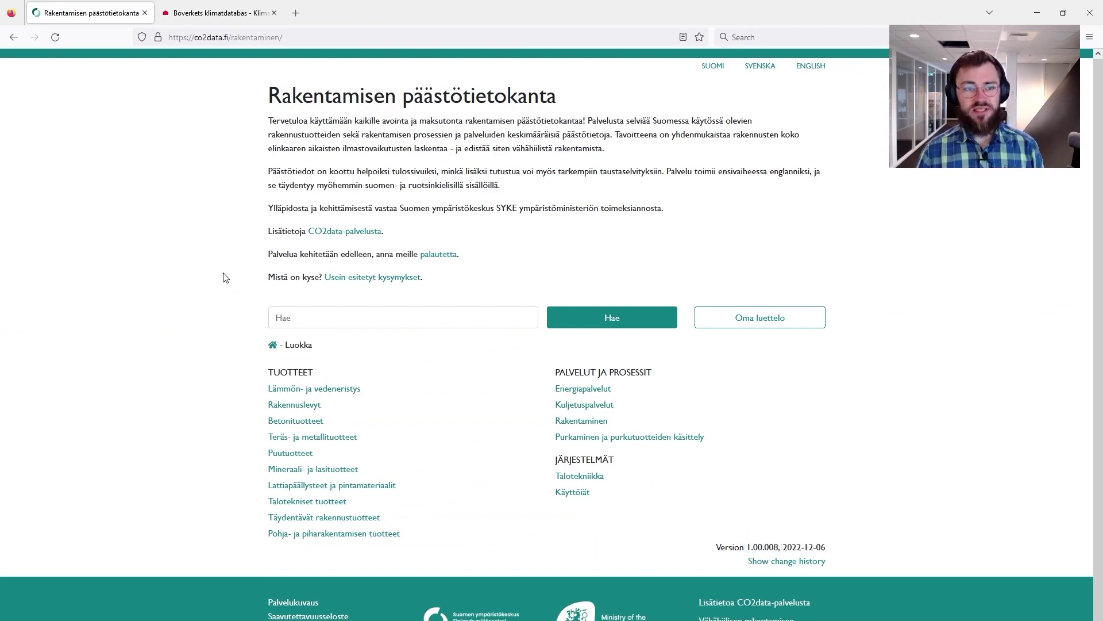
left_click(1038, 14)
left_click(813, 110)
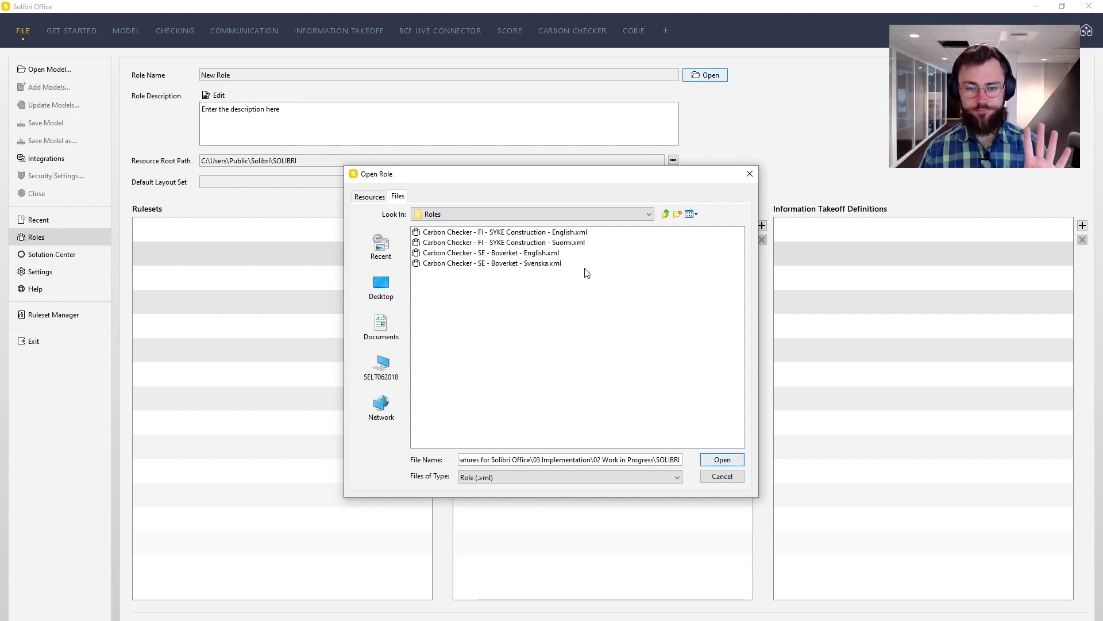
- Load the 'Carbon Checker - FI - SYKE Construction - English' role file
left_click(543, 233)
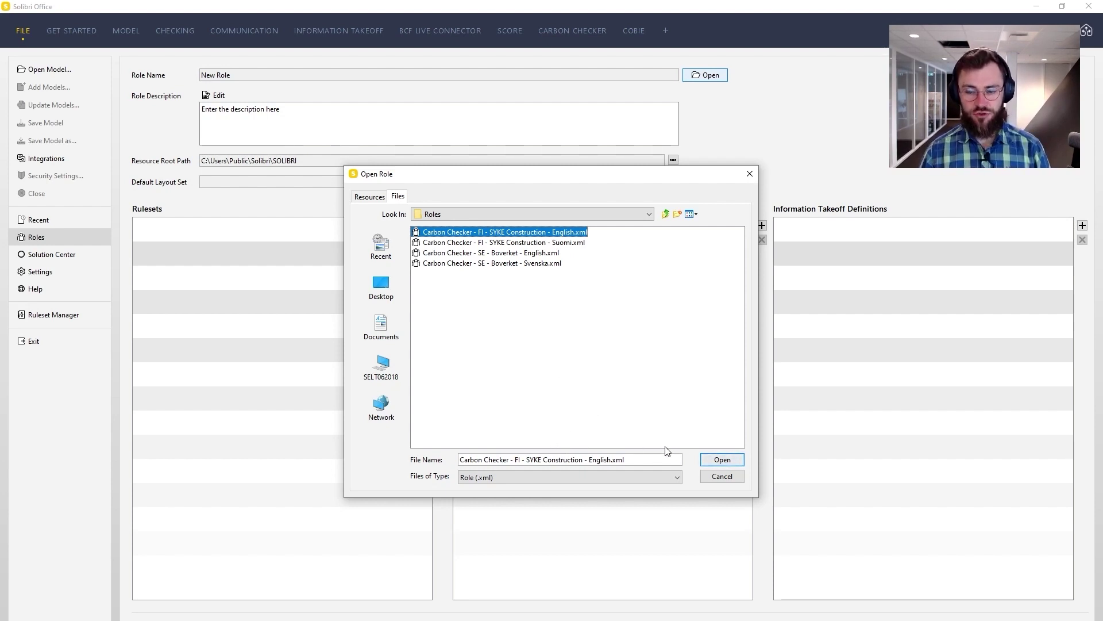
left_click(722, 460)
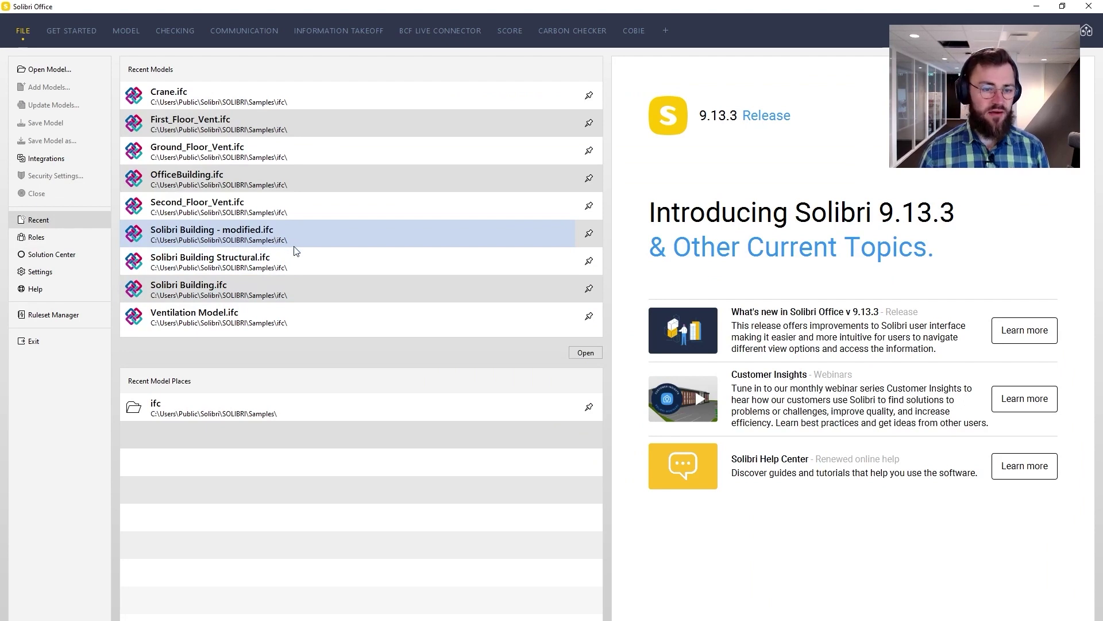
- Open 'Solibri Building - modified.ifc' from the recent models list
left_click(327, 298)
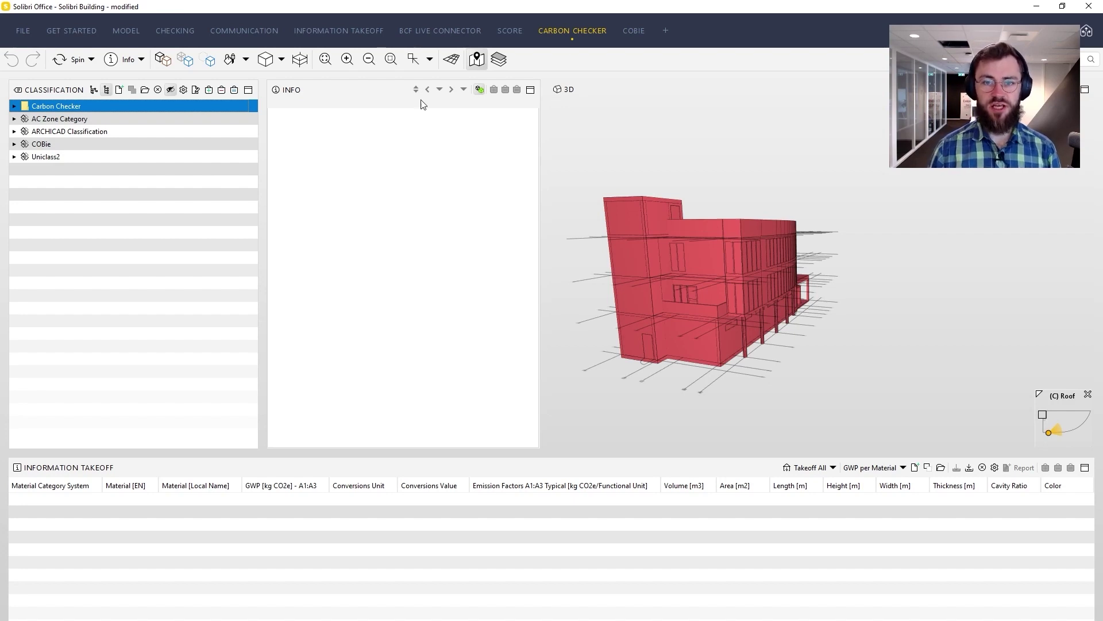
- Expand the Carbon Checker classifications and view Included Components, showing 413 included elements
left_click(14, 106)
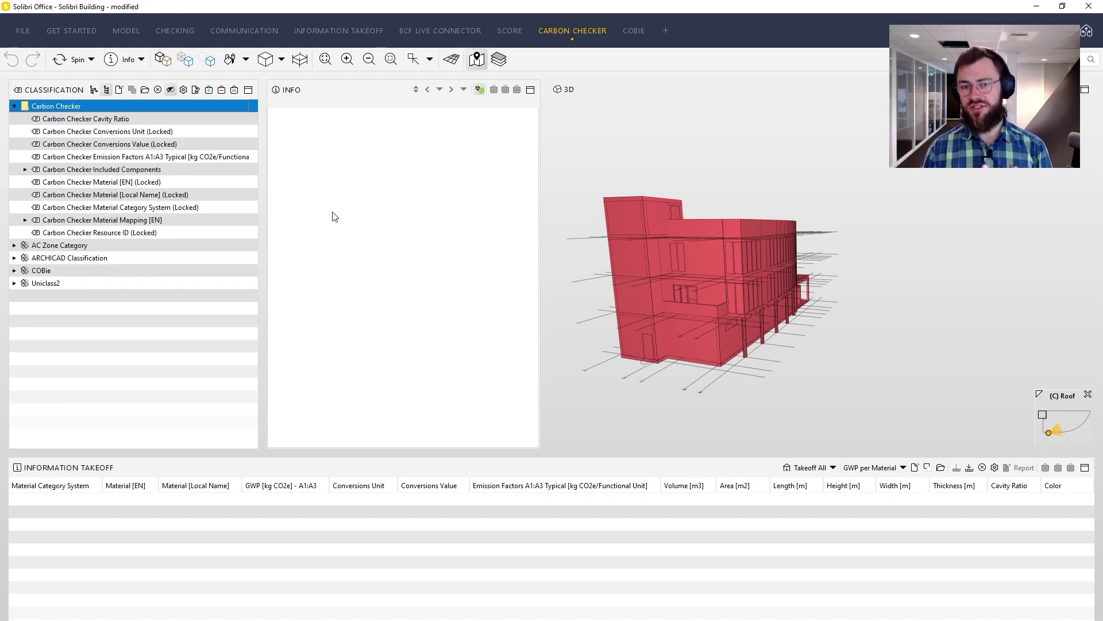
left_click_drag(138, 233, 125, 119)
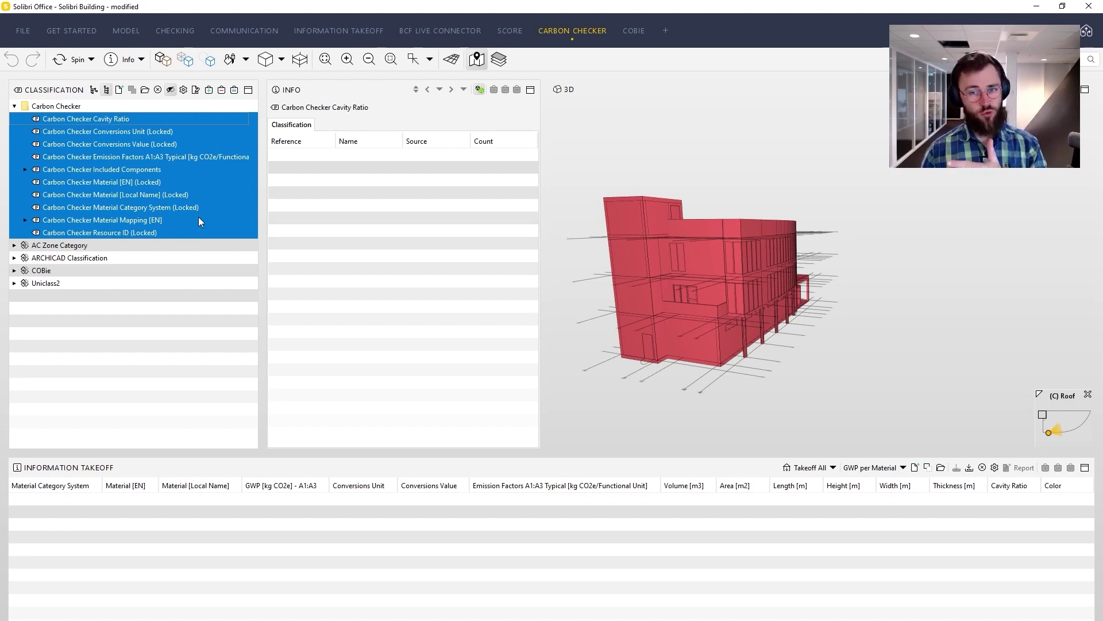
left_click(99, 170)
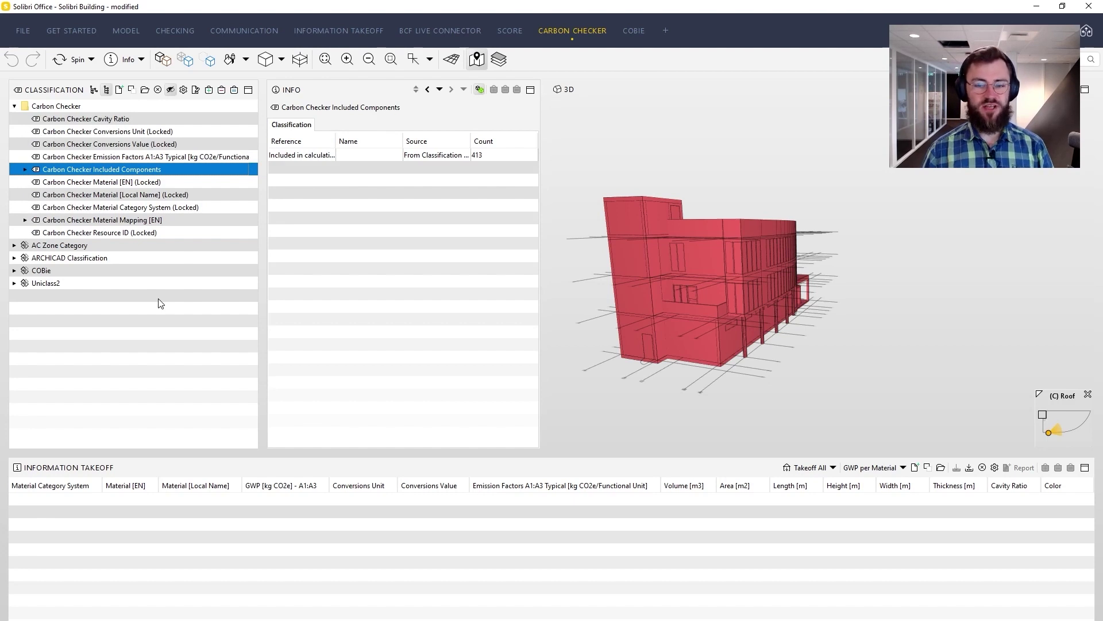
left_click(118, 220)
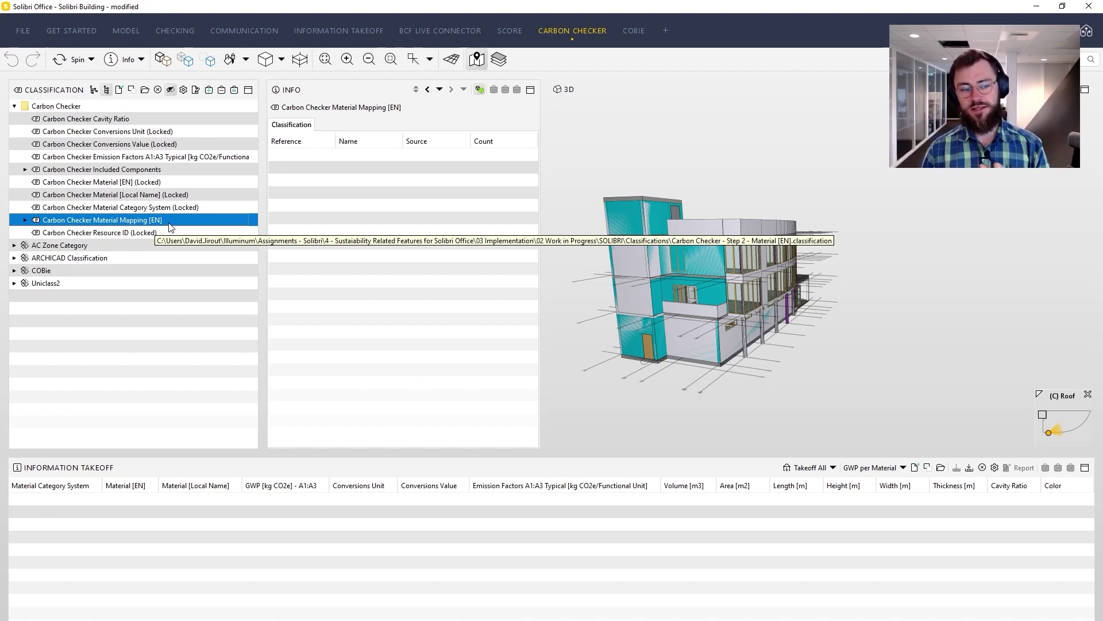
left_click(138, 119)
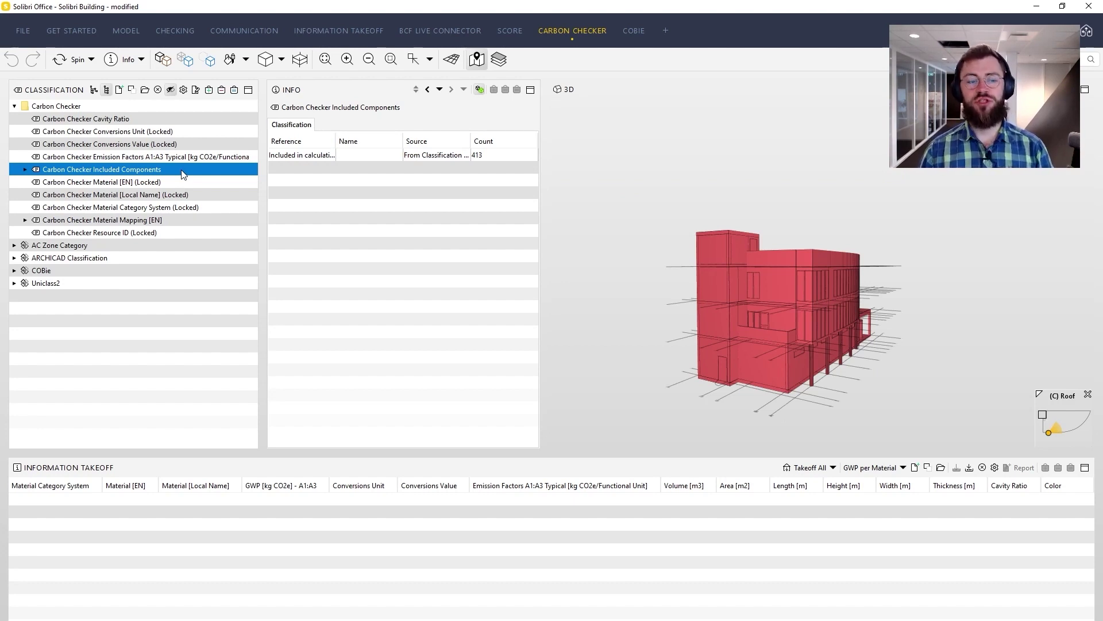
- Open the Included Components classification settings and orbit the building to inspect its floors
right_click(184, 175)
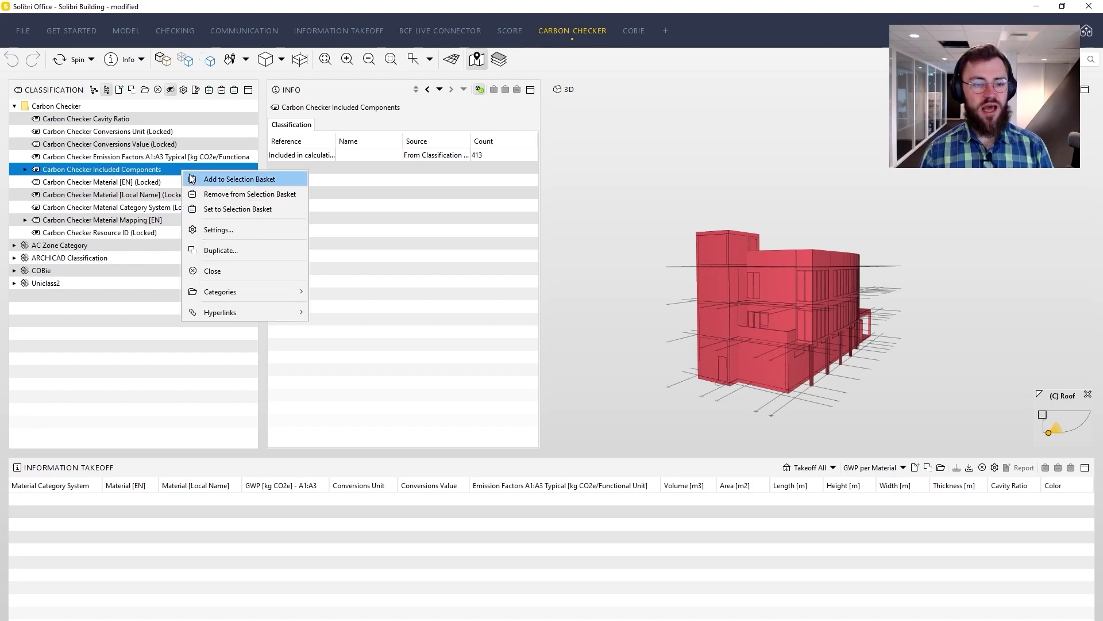
left_click(198, 229)
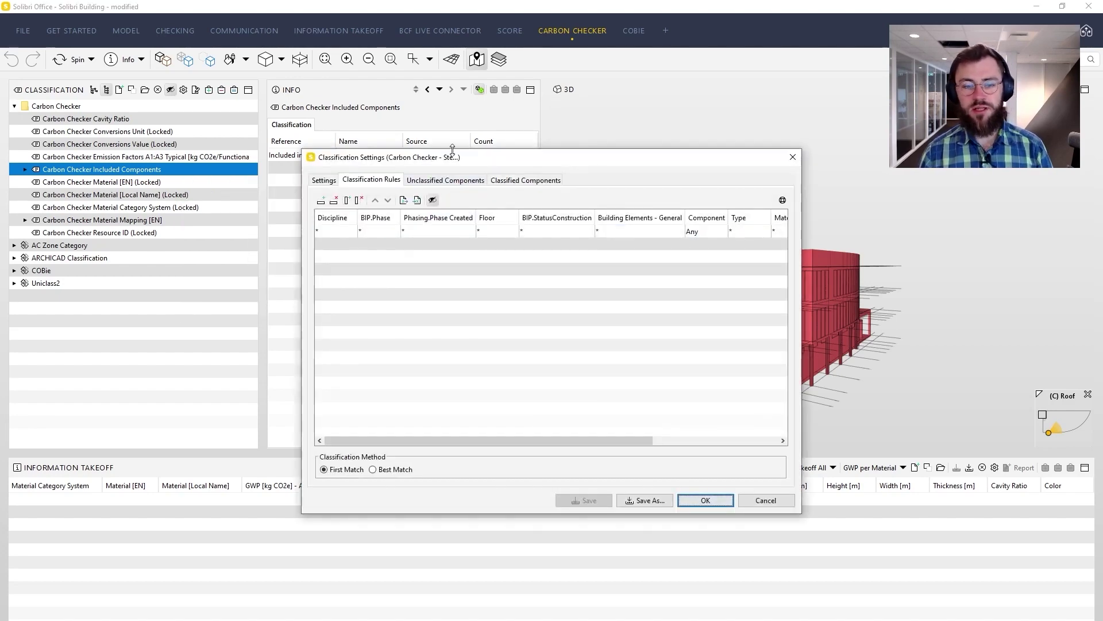
left_click_drag(462, 158, 256, 180)
left_click_drag(779, 321, 490, 236)
left_click_drag(881, 308, 969, 323)
scroll(950, 337, "up", 3)
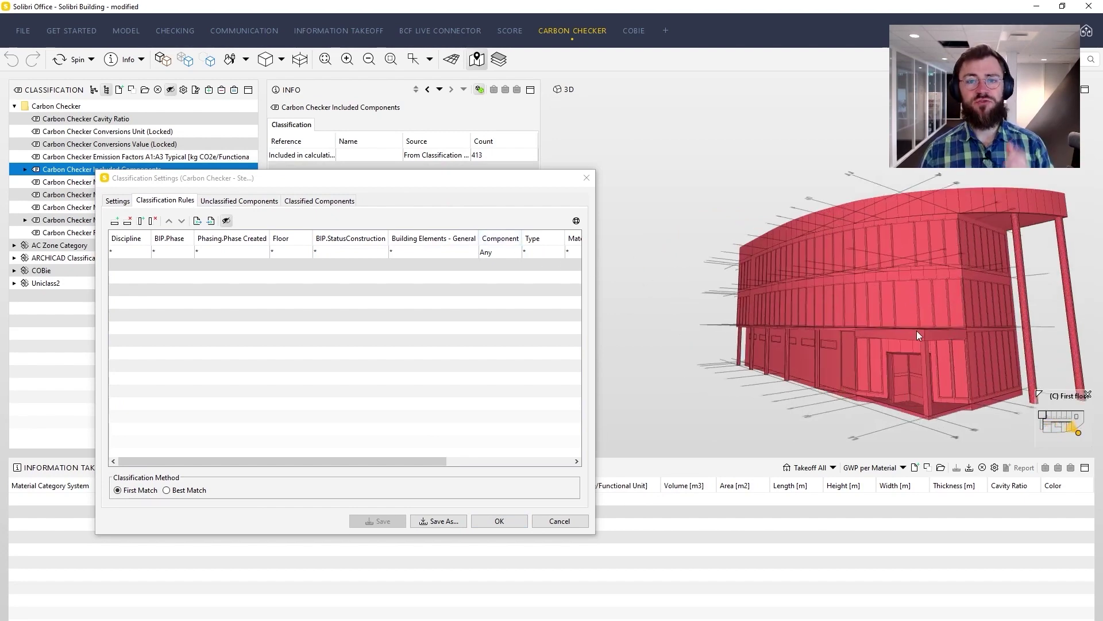
mouse_move(898, 330)
left_mouse_down()
mouse_move(885, 322)
mouse_move(915, 331)
left_mouse_up()
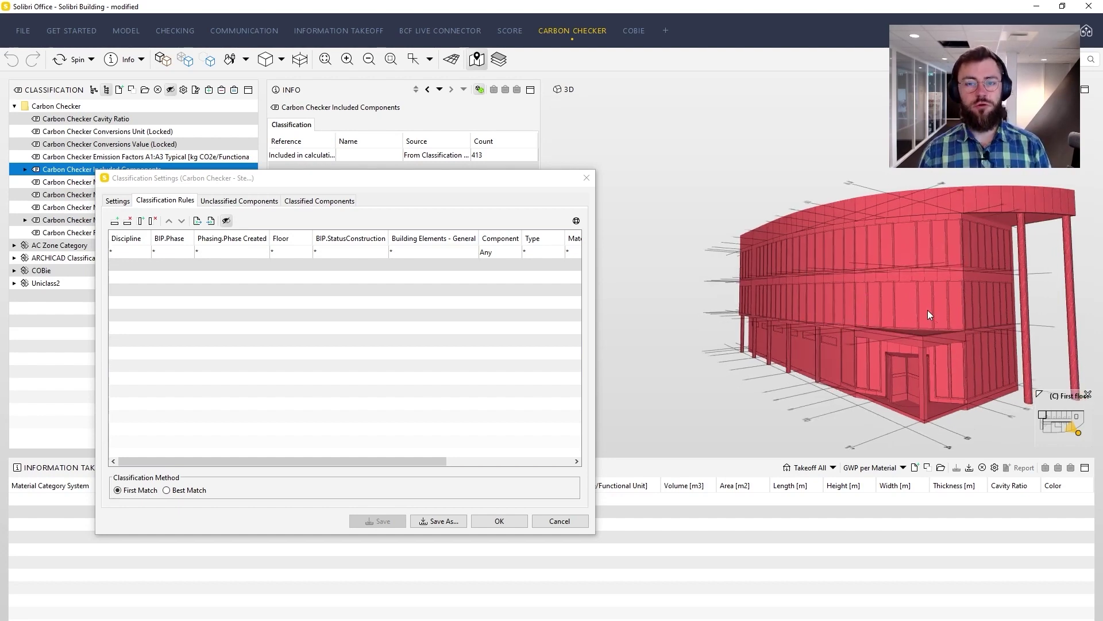
left_click_drag(924, 264, 901, 340)
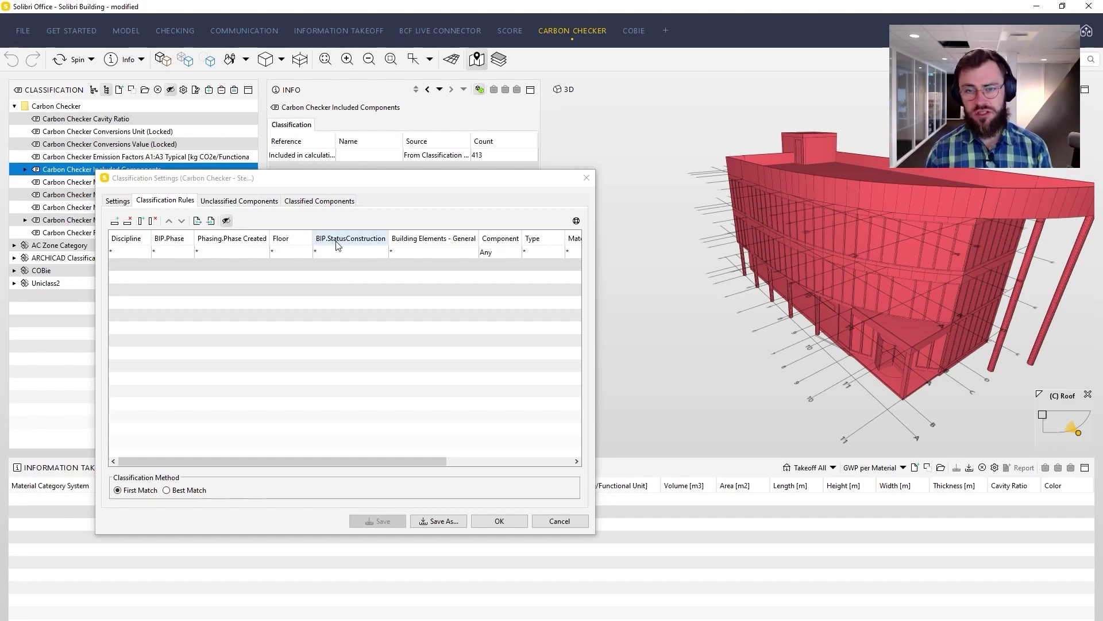
- Exclude the Ground and First floors, include upper floors and roof (157 included, 256 excluded)
left_click(275, 249)
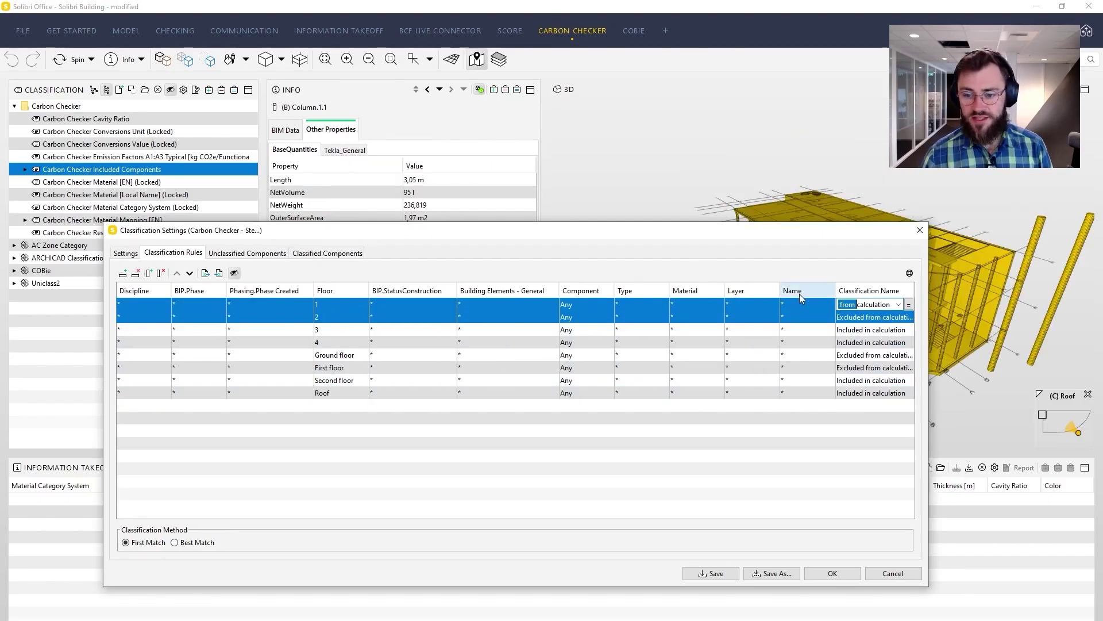
left_click_drag(447, 368, 422, 351)
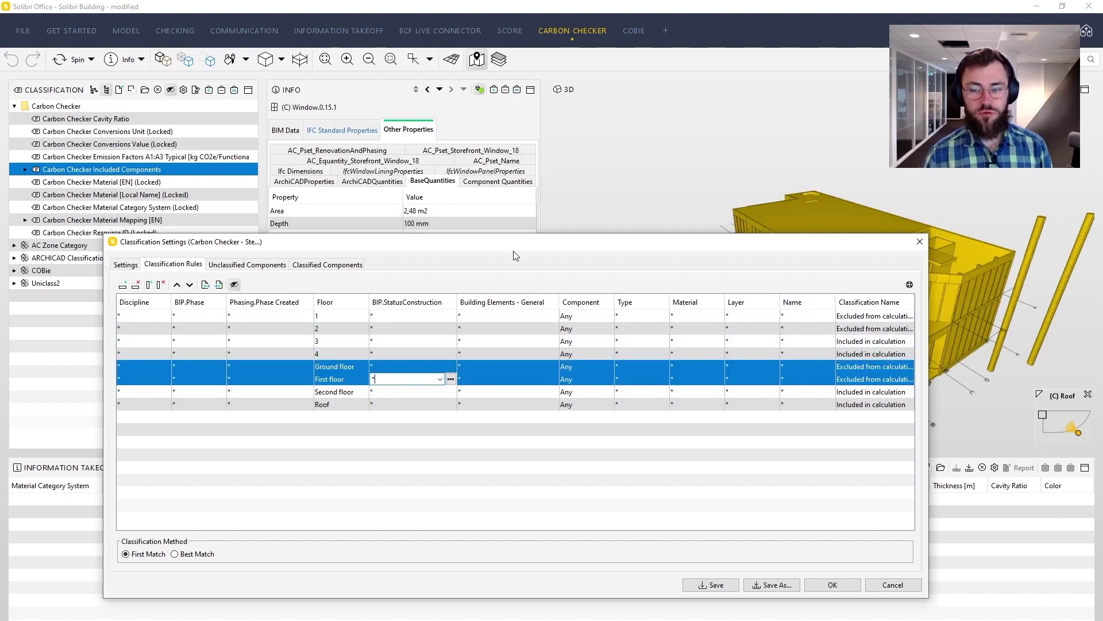
left_click_drag(471, 230, 420, 222)
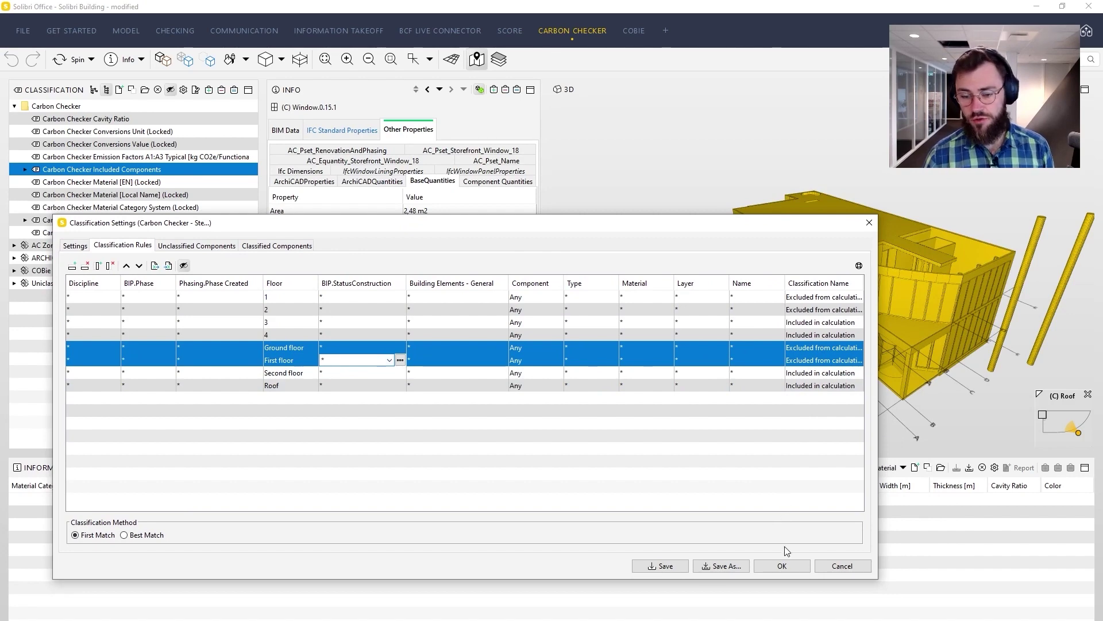
left_click(783, 565)
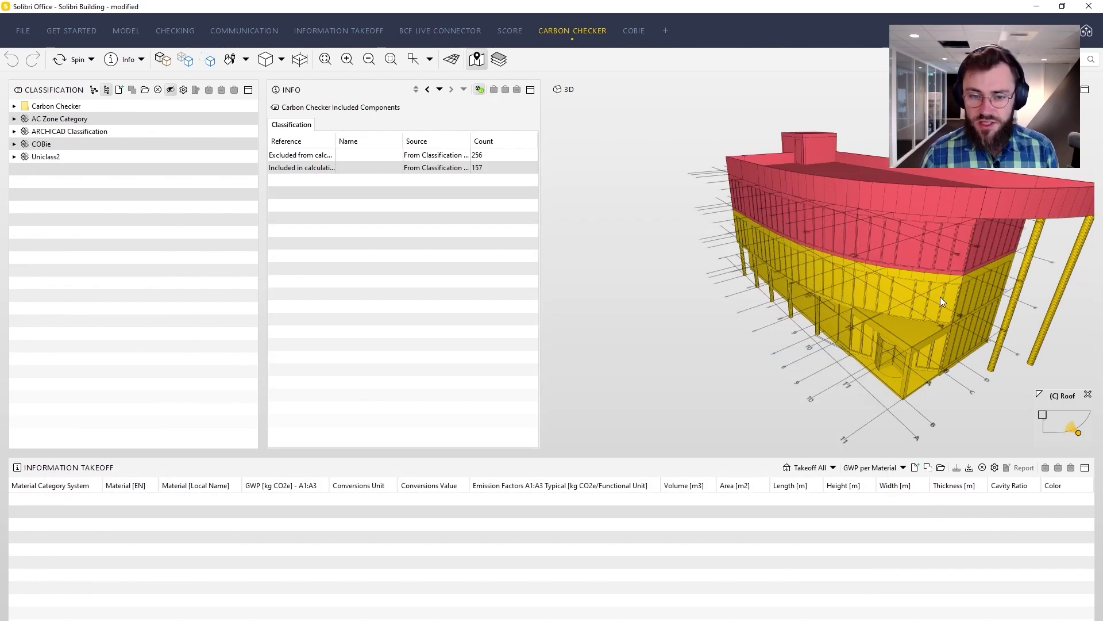
- Inspect included and excluded components separately, then show both groups together again
left_click_drag(944, 299, 630, 286)
left_click(13, 107)
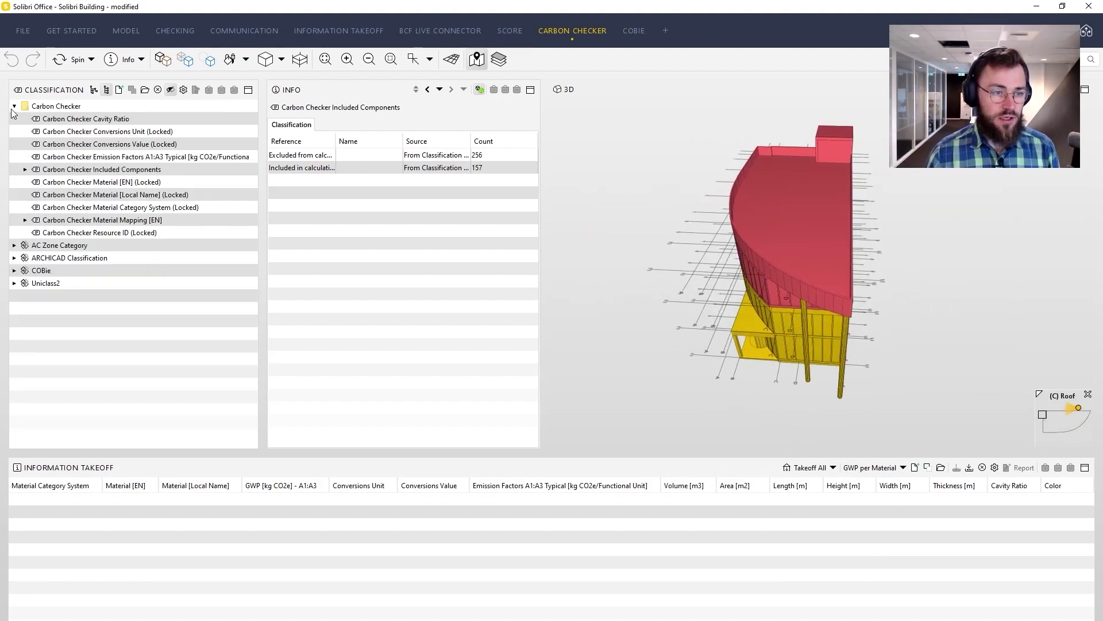
left_click(24, 170)
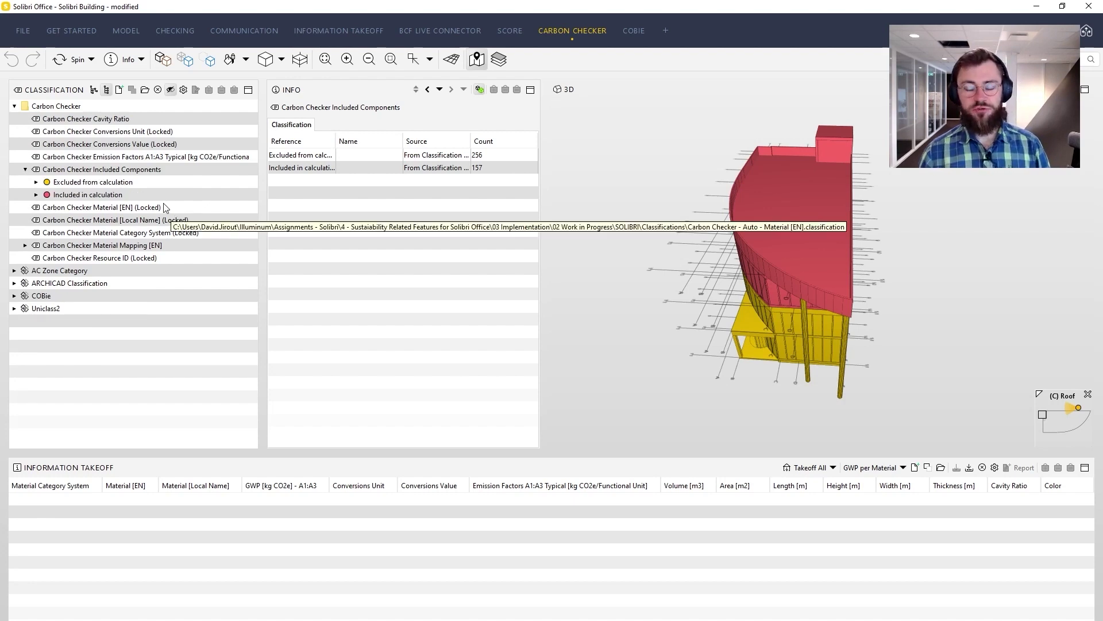
left_click(114, 195)
left_click_drag(755, 258, 690, 79)
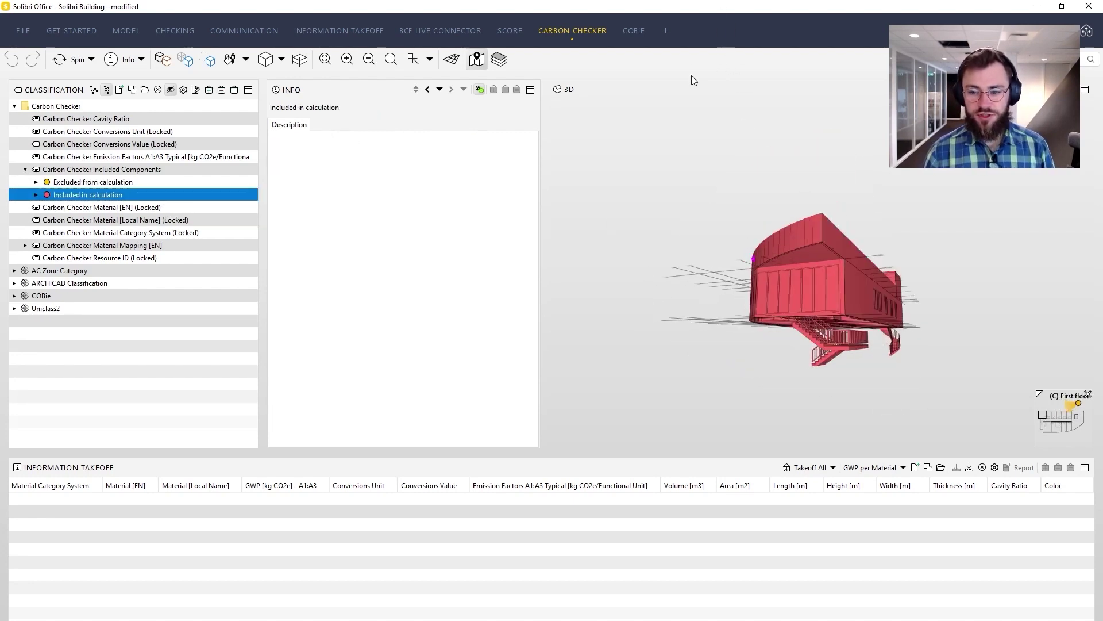
left_click(92, 182)
left_click_drag(872, 287, 888, 348)
scroll(768, 390, "down", 3)
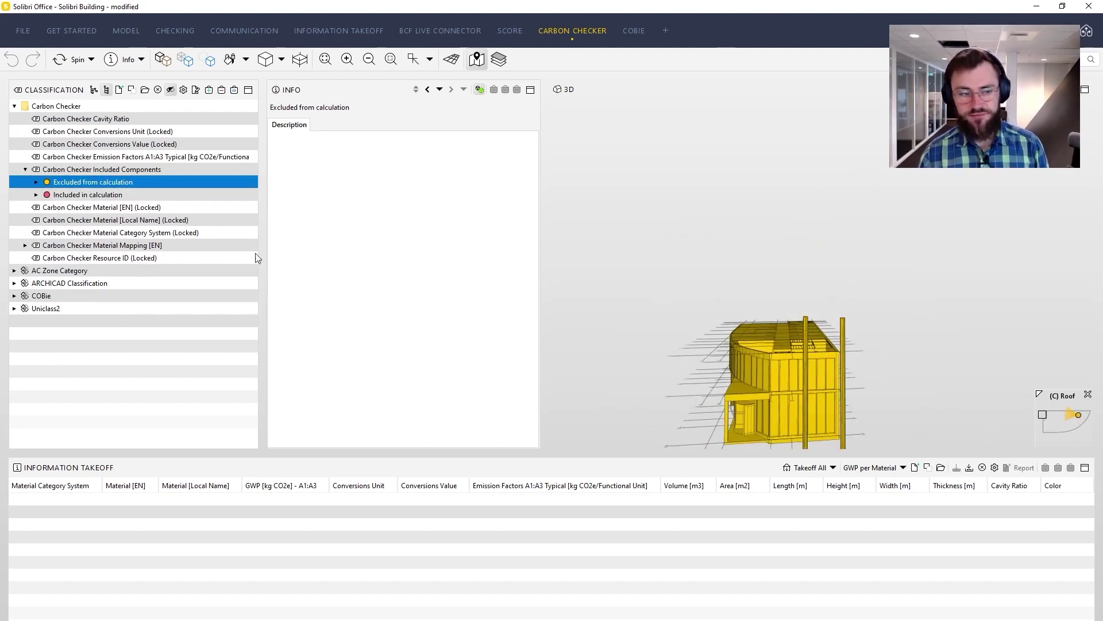
left_click(130, 169)
left_click_drag(826, 286, 901, 375)
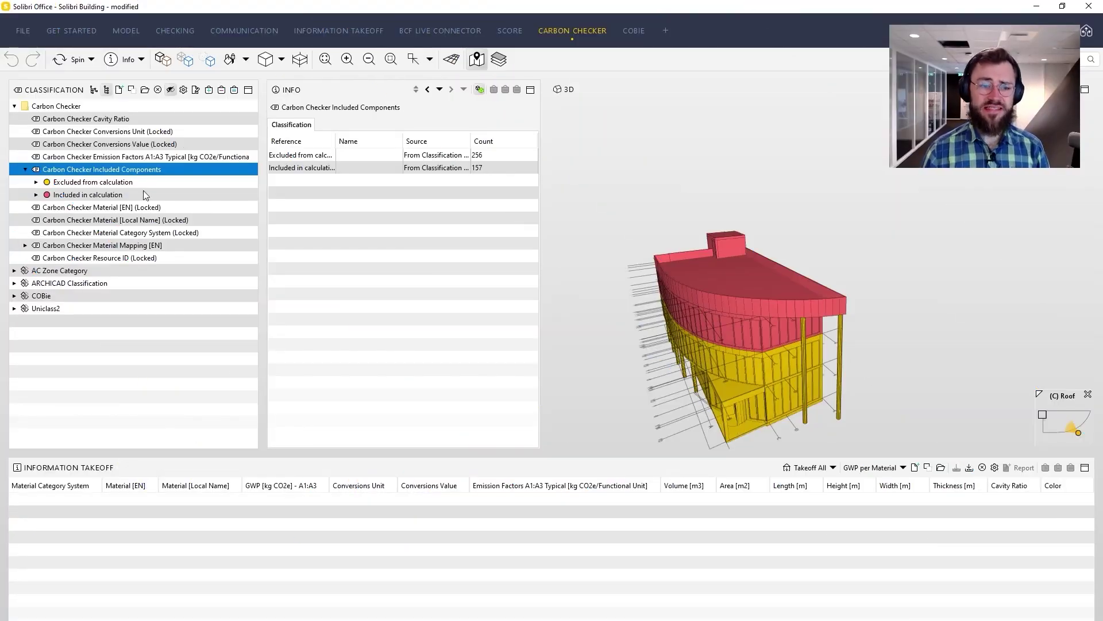
- Open the Material Mapping [EN] classification settings, then switch to the CO2data.fi page
right_click(118, 244)
left_click(164, 302)
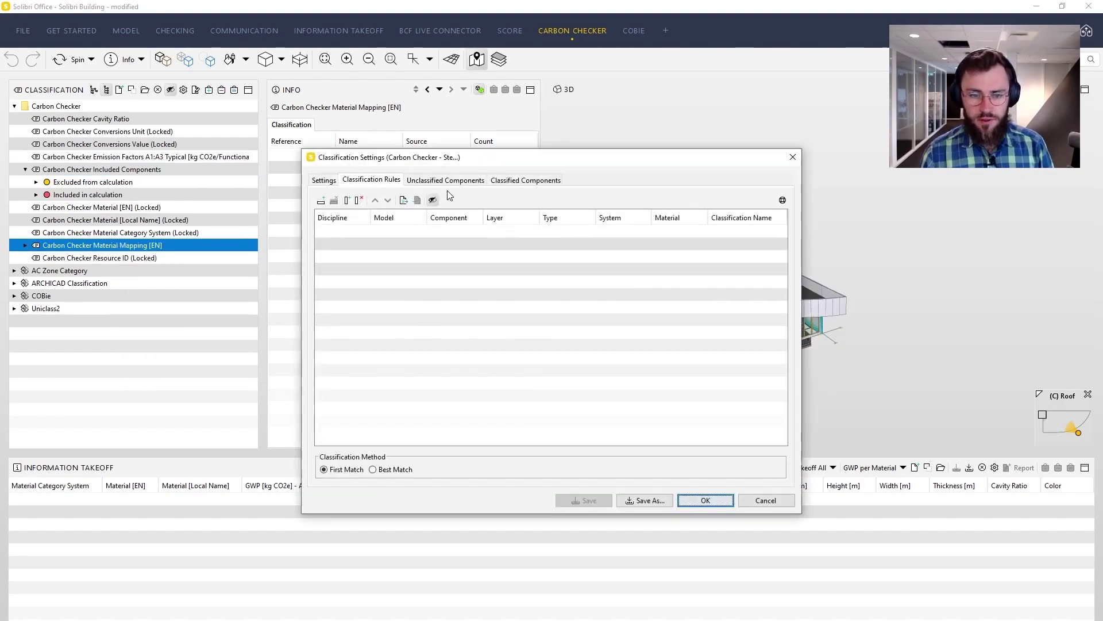
key("alt+Tab")
key("alt+Tab")
key("alt+Tab")
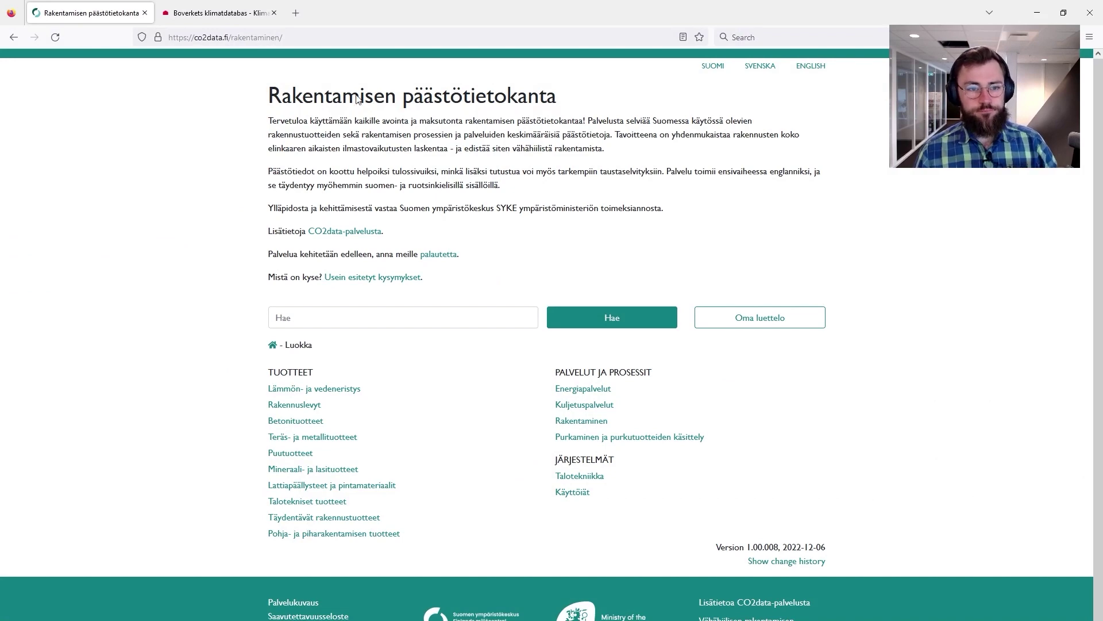
- Glance at the Boverket climate database, then return to the CO2data.fi construction database page
left_click(229, 16)
left_click(81, 21)
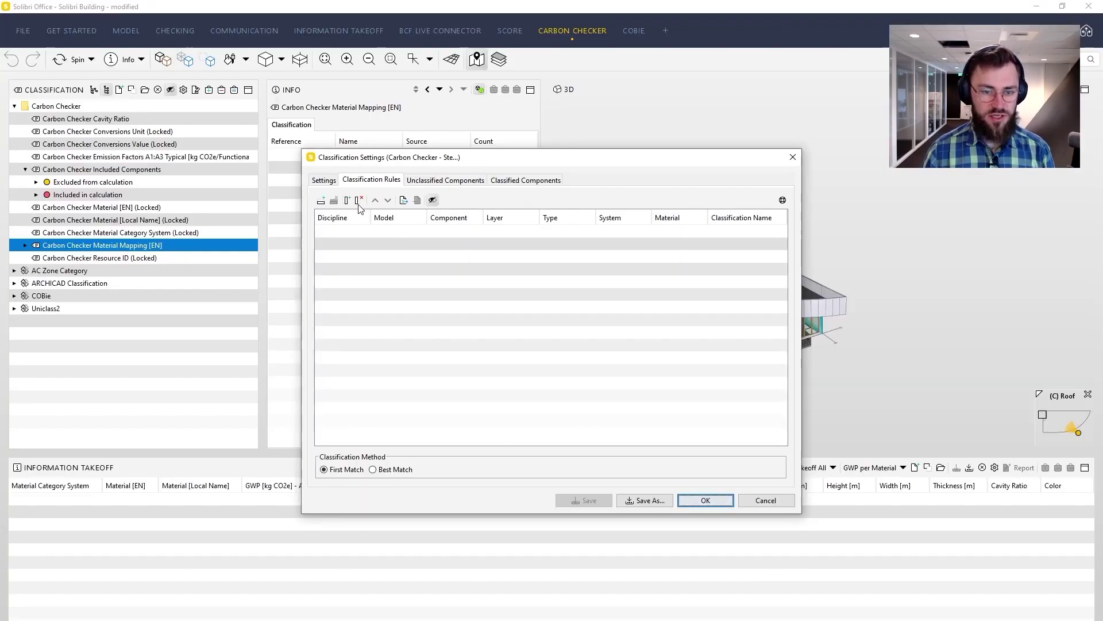
left_click(320, 180)
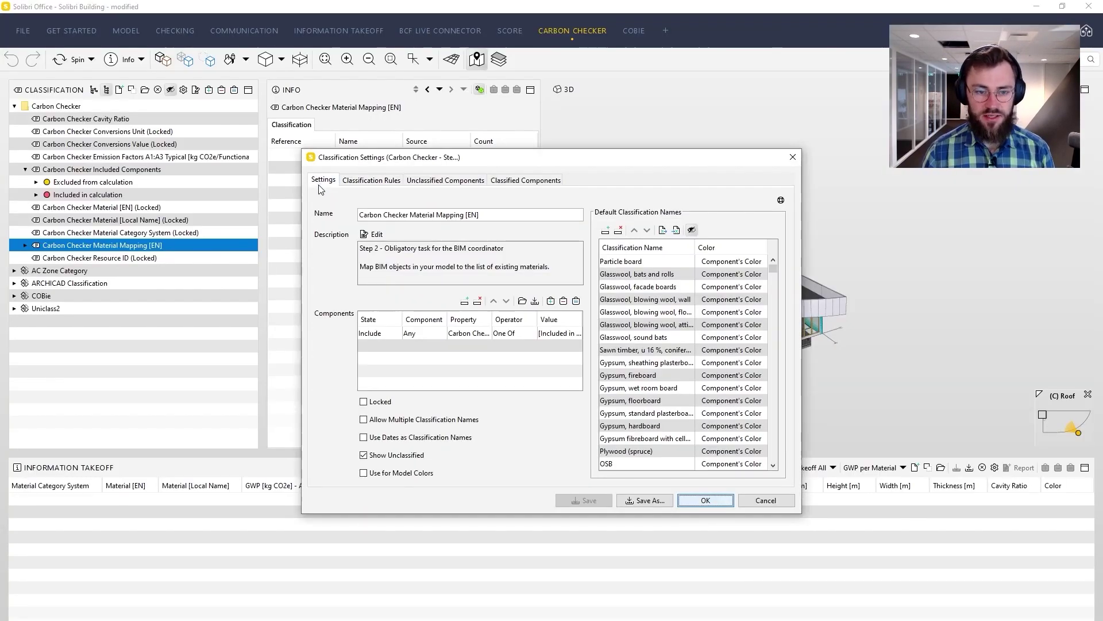
left_click_drag(302, 218, 4, 218)
scroll(539, 410, "down", 10)
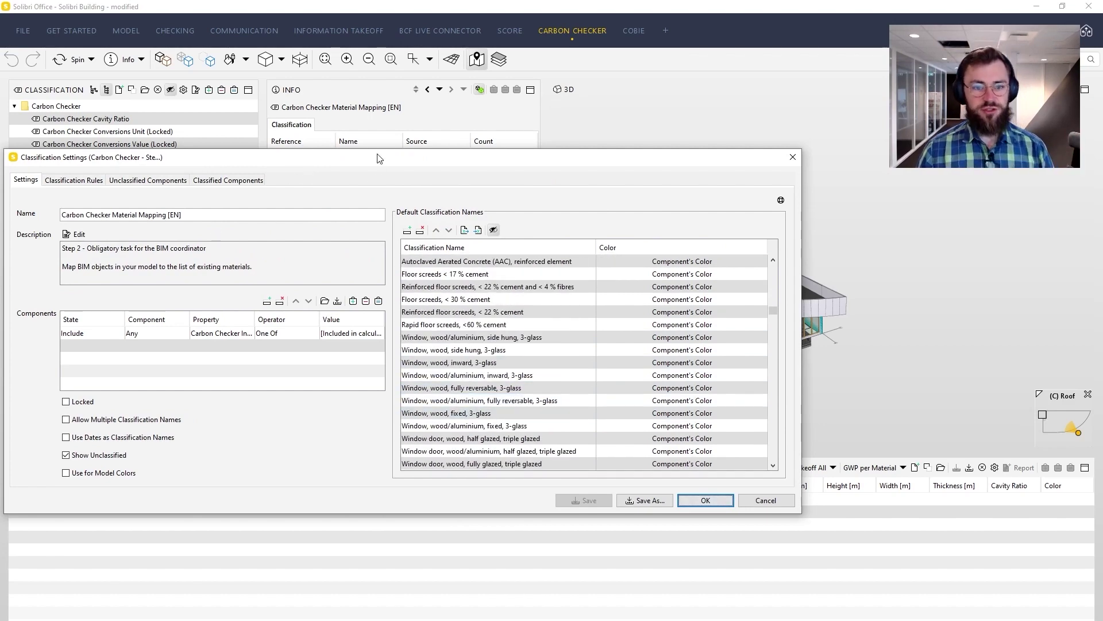
left_click_drag(380, 159, 508, 204)
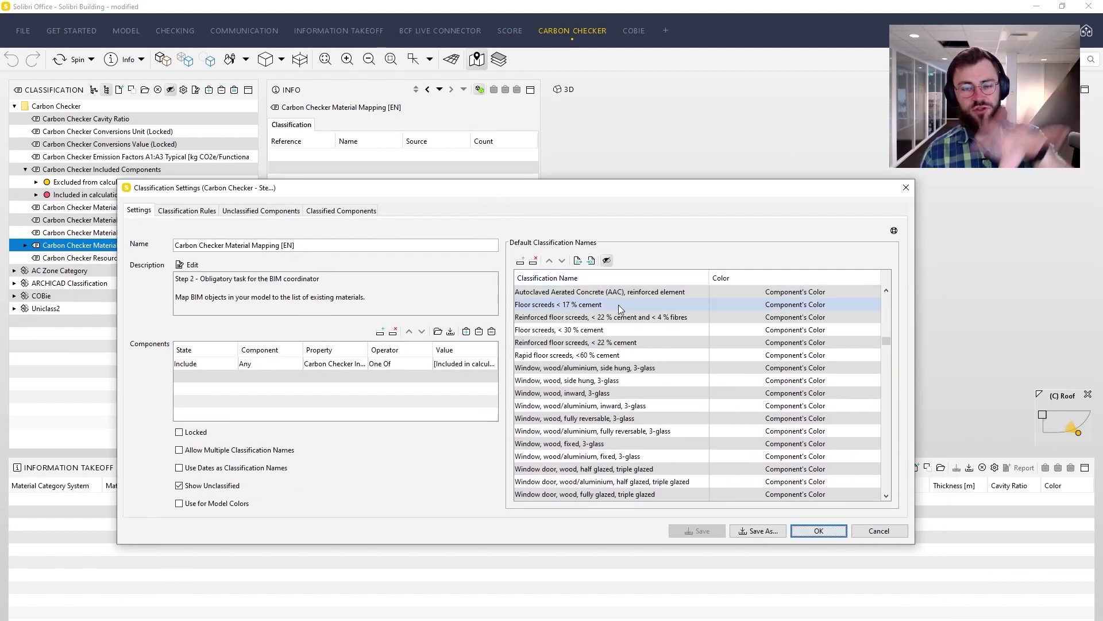
left_click(636, 318)
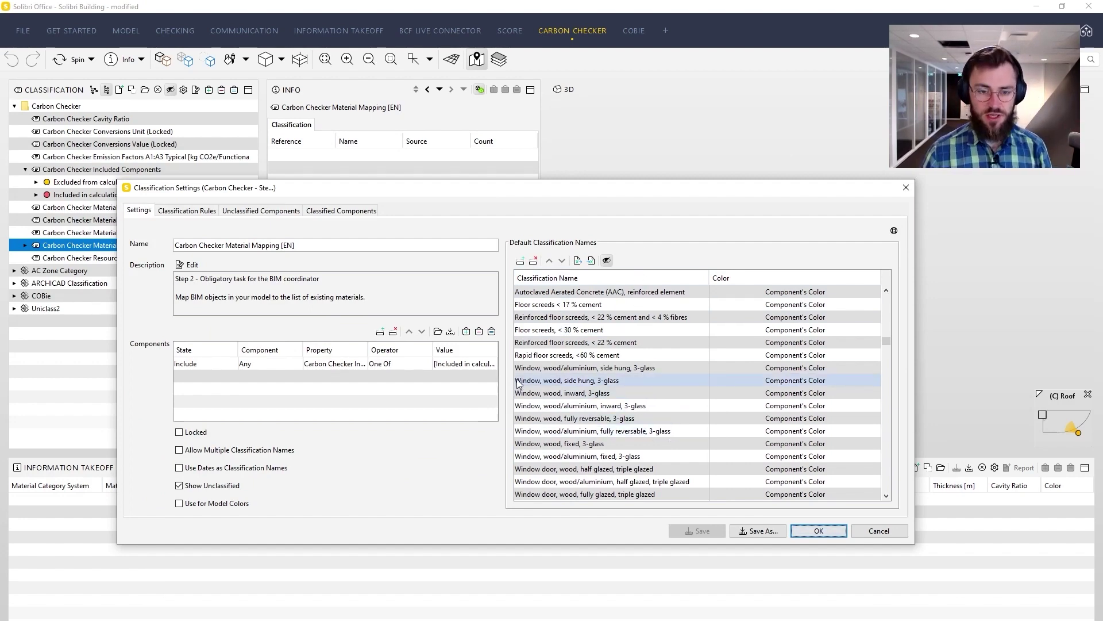
key("alt+Tab")
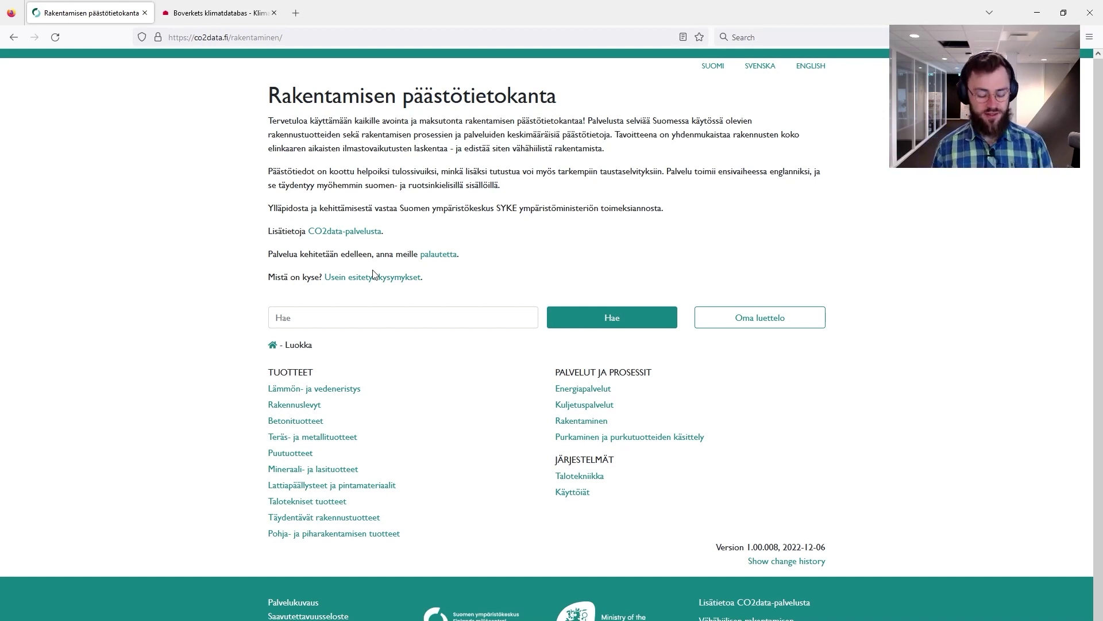
key("alt+Tab")
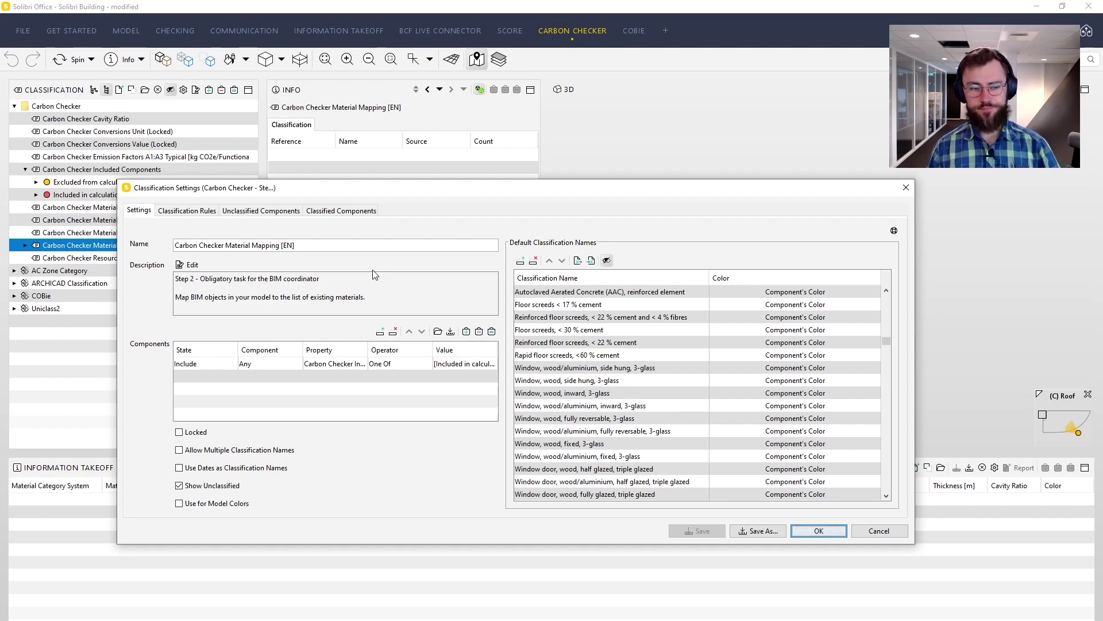
- Show the empty Classification Rules tab of Material Mapping [EN] and move the dialog lower
key("ctrl+Tab")
left_click_drag(393, 196, 422, 271)
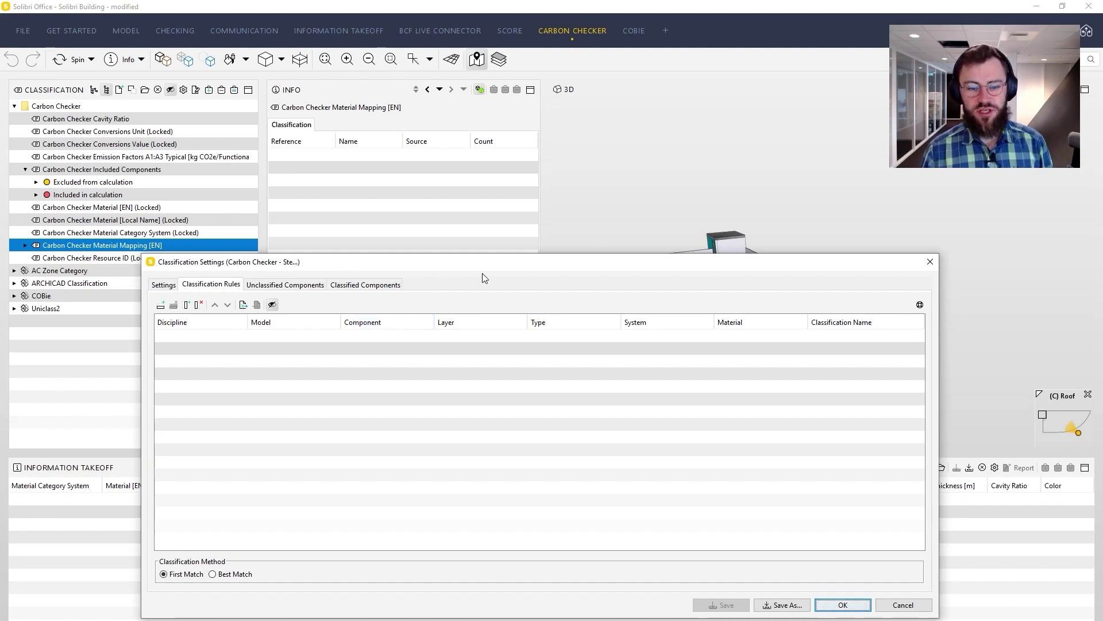
- Move the Material Mapping [EN] settings dialog up and left, beside the 3D building
left_click_drag(489, 267, 185, 197)
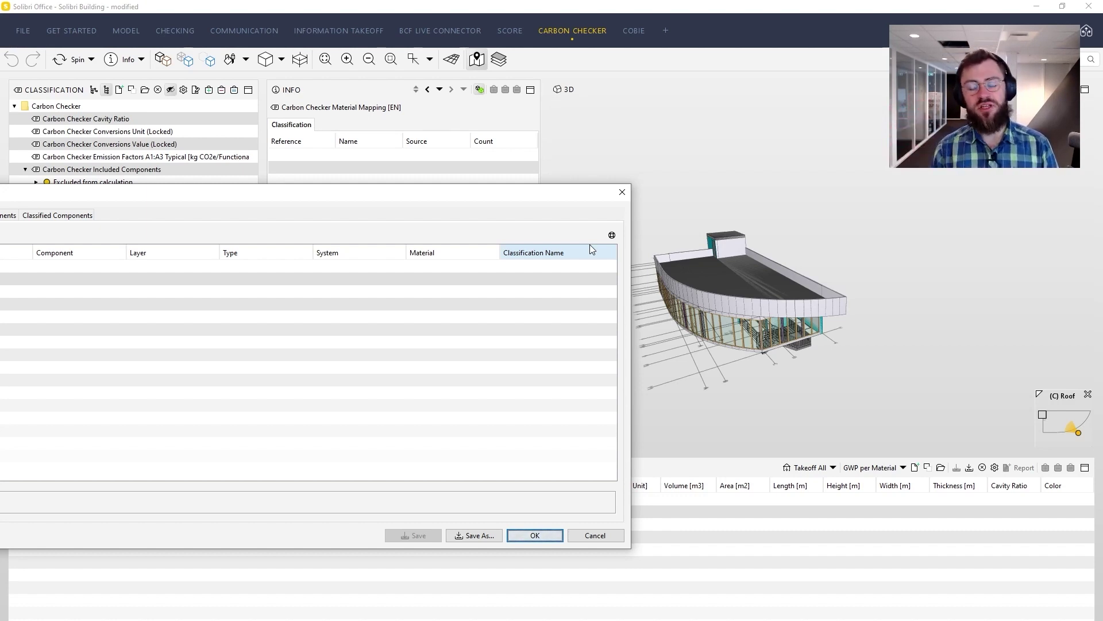
- Orbit the model and select the long side wall and a window panel to inspect them
left_click_drag(815, 305, 789, 313)
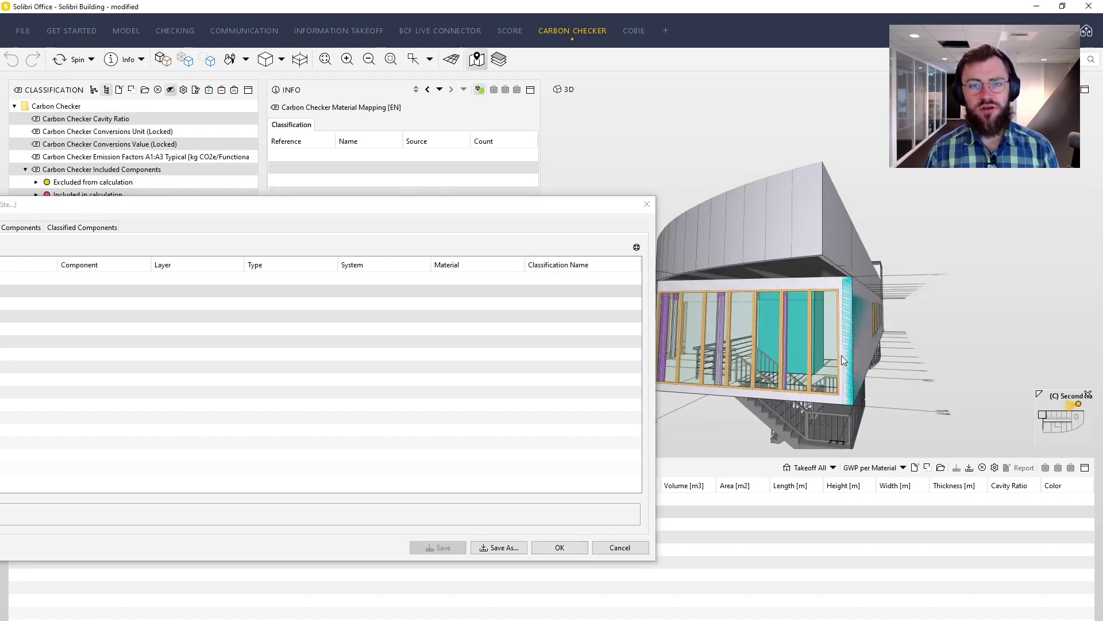
left_click_drag(845, 353, 864, 369)
left_click(885, 377)
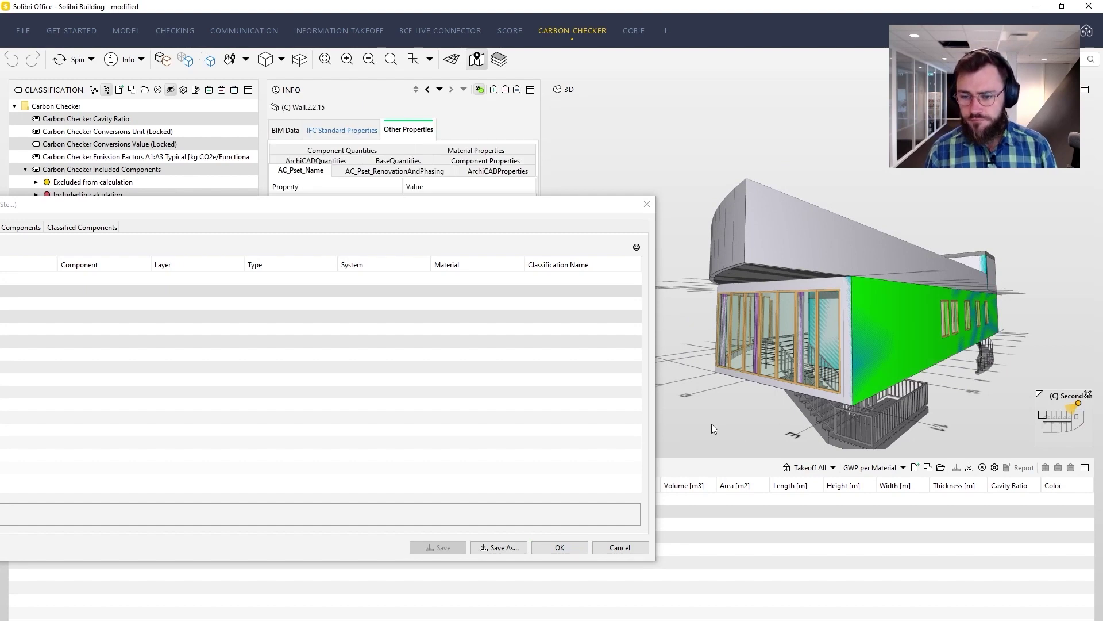
left_click_drag(537, 207, 590, 290)
left_click(839, 326)
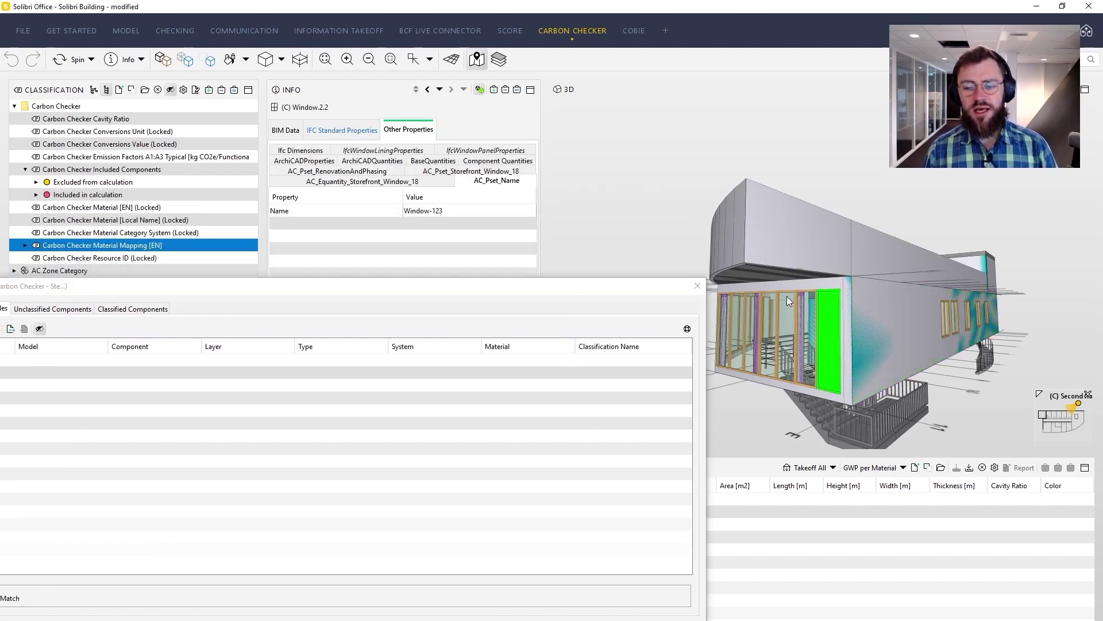
- Select the upper curved wall and review its ArchiCAD properties
left_click(825, 248)
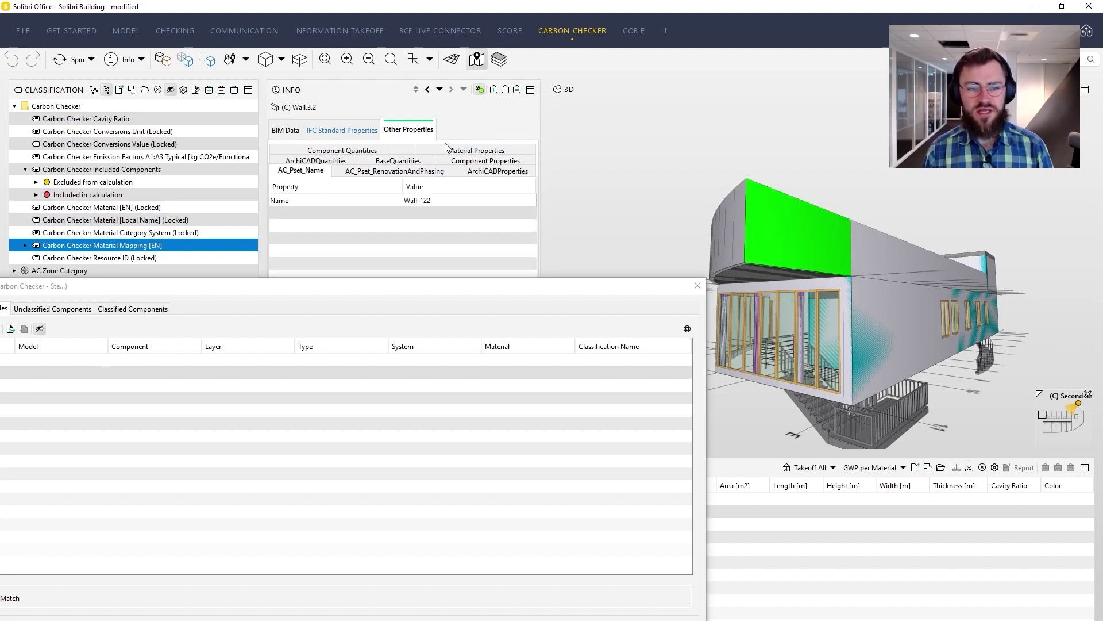
left_click_drag(403, 293, 601, 437)
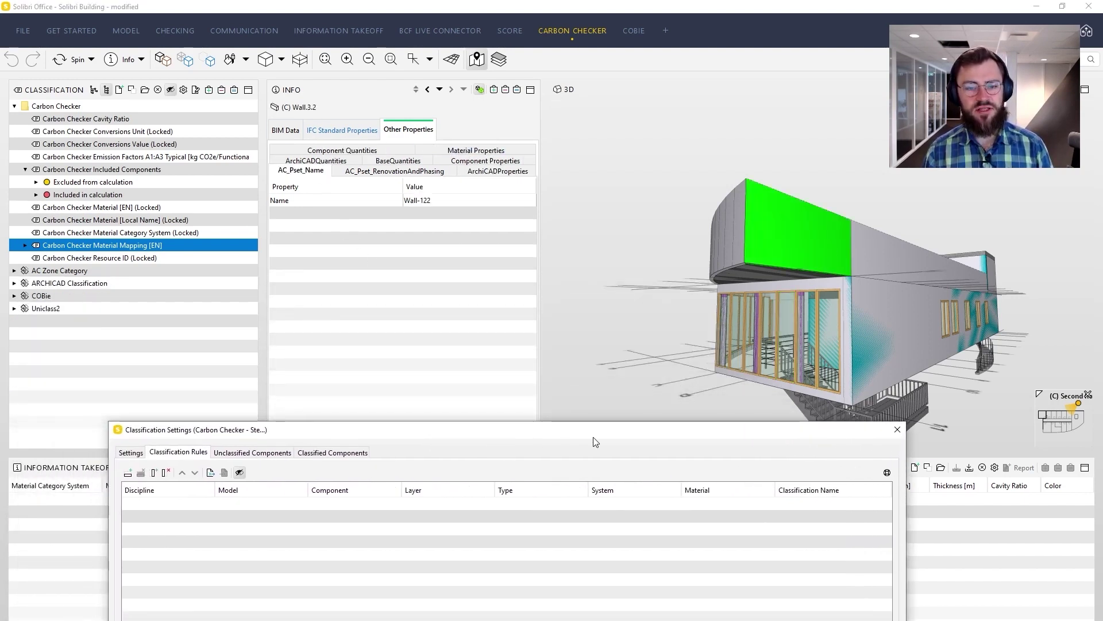
left_click(492, 172)
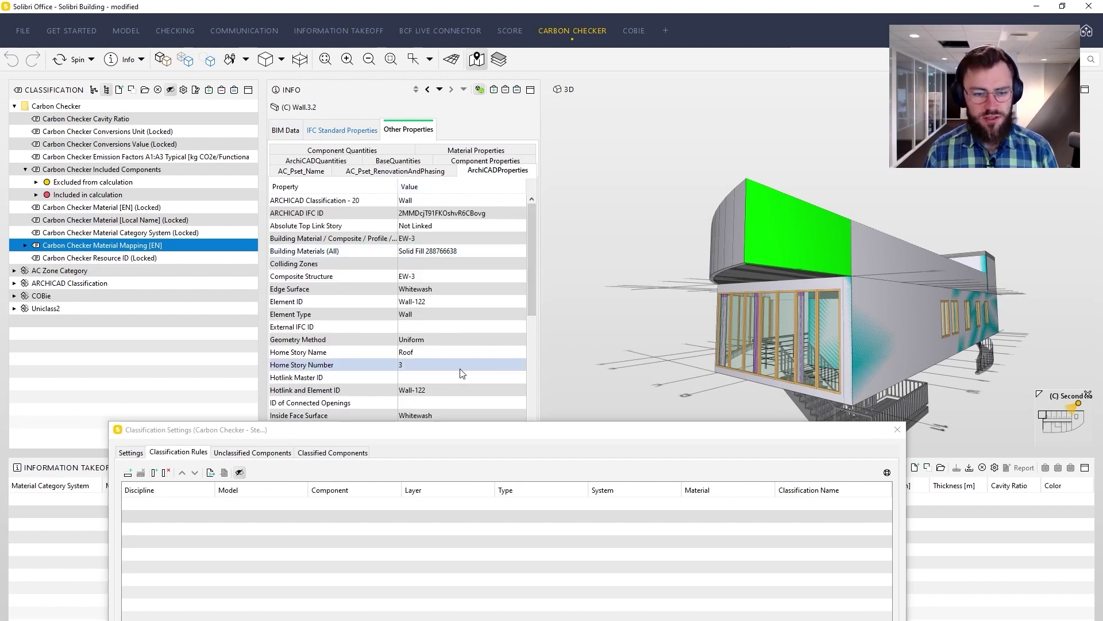
scroll(460, 372, "down", 5)
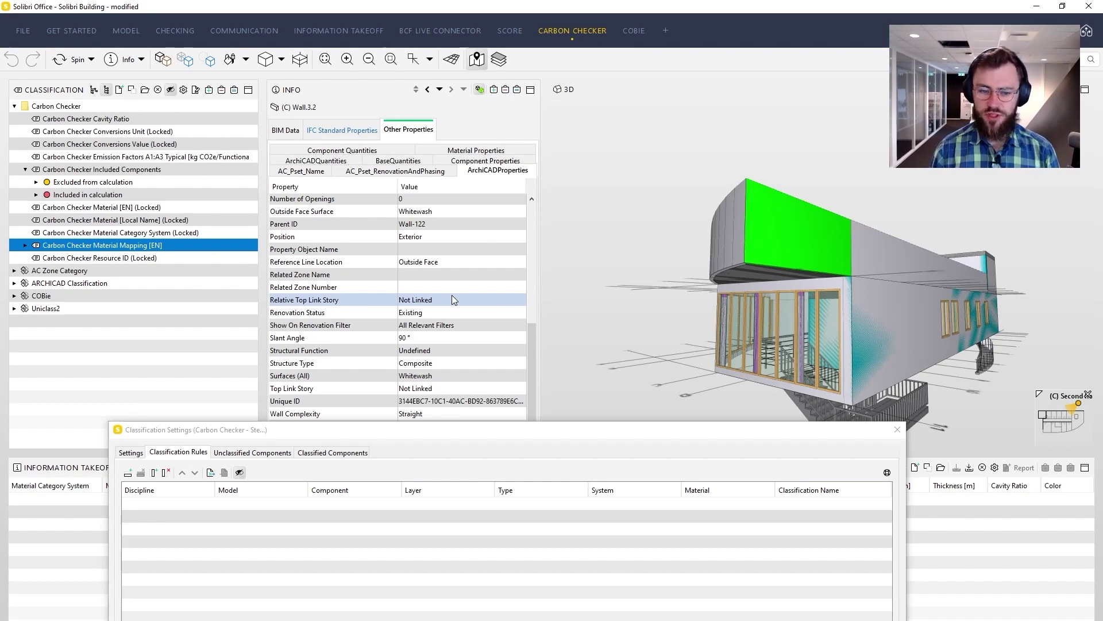
scroll(451, 295, "up", 7)
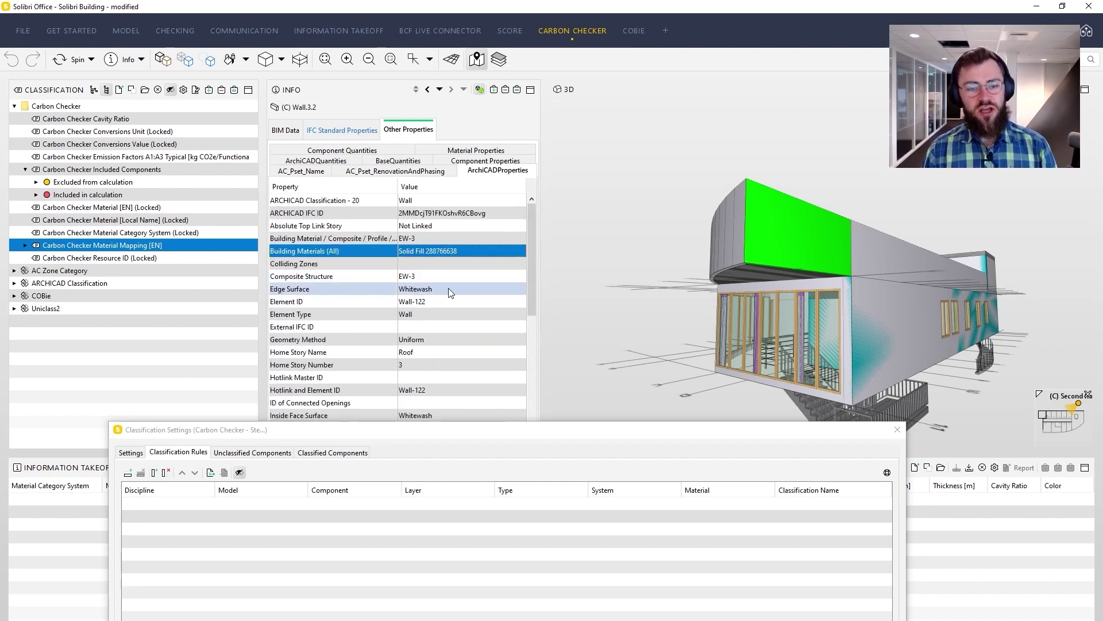
scroll(611, 281, "down", 5)
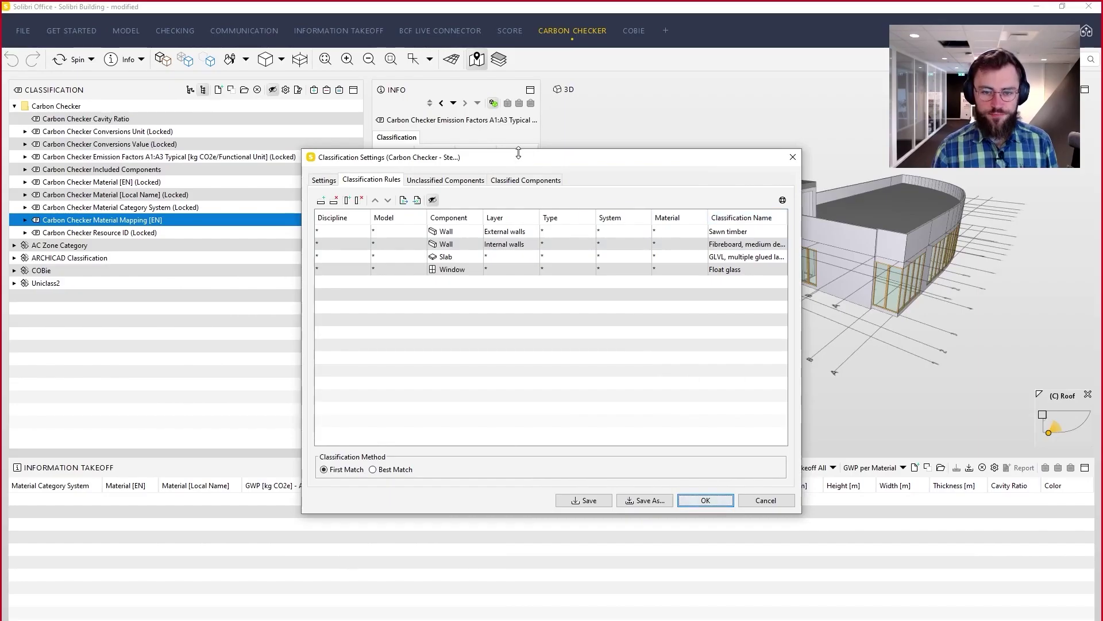
- Narrow the Component column and highlight the Carbon Checker components 'Included in calculation'
left_click_drag(522, 143, 443, 149)
left_click_drag(400, 198, 390, 200)
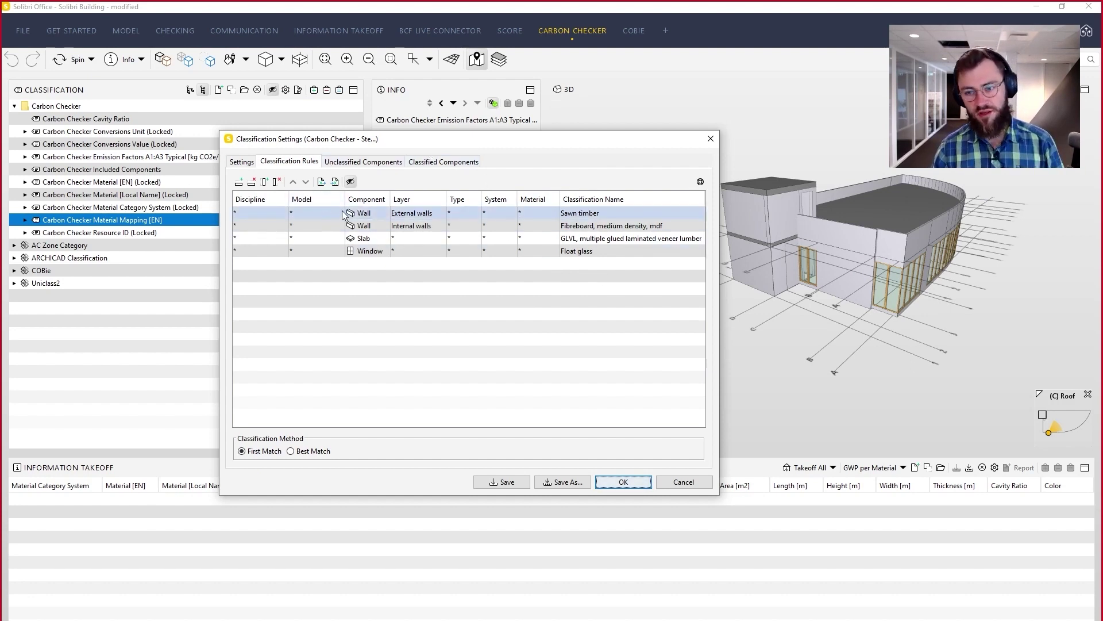
left_click(26, 169)
left_click(87, 195)
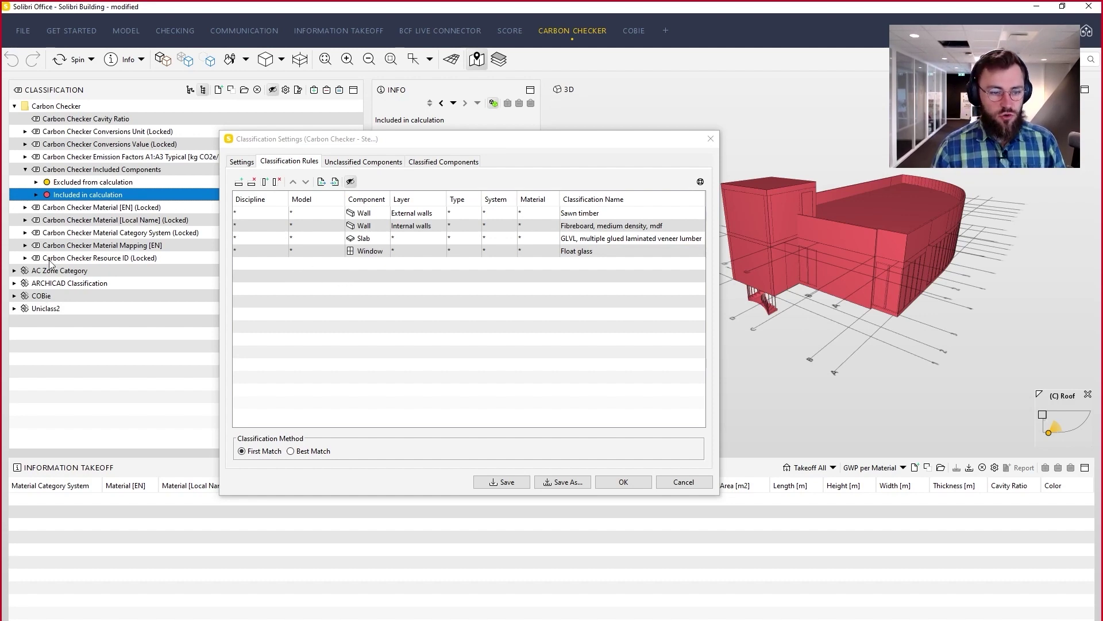
- Highlight the Unclassified group under Material Mapping [EN] and orbit the model to inspect those components
left_click(25, 245)
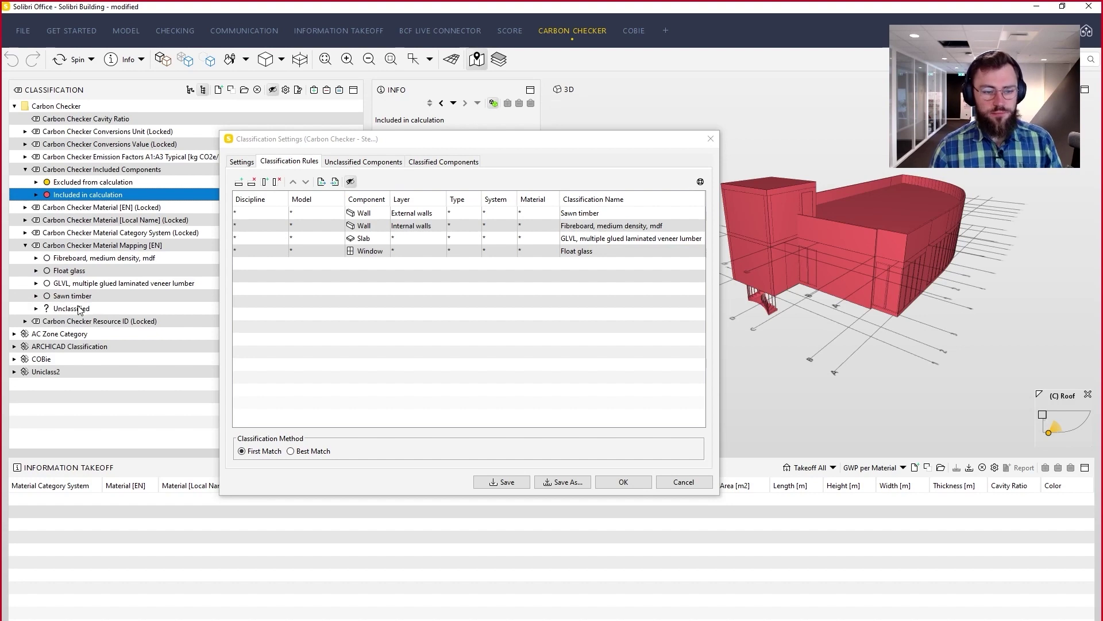
left_click(112, 309)
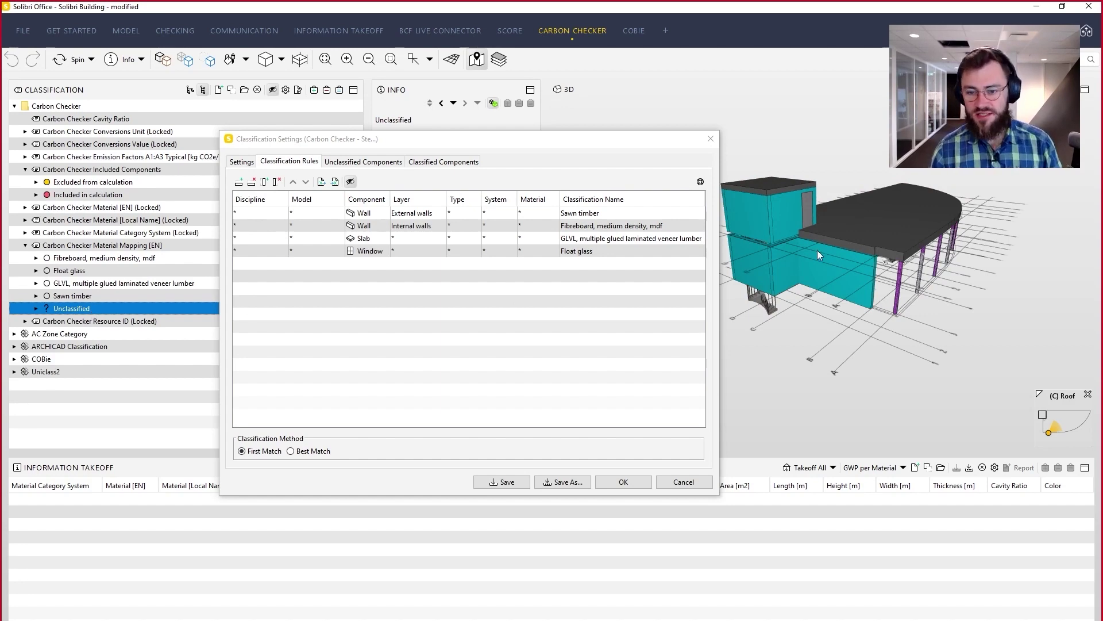
left_click_drag(817, 250, 904, 239)
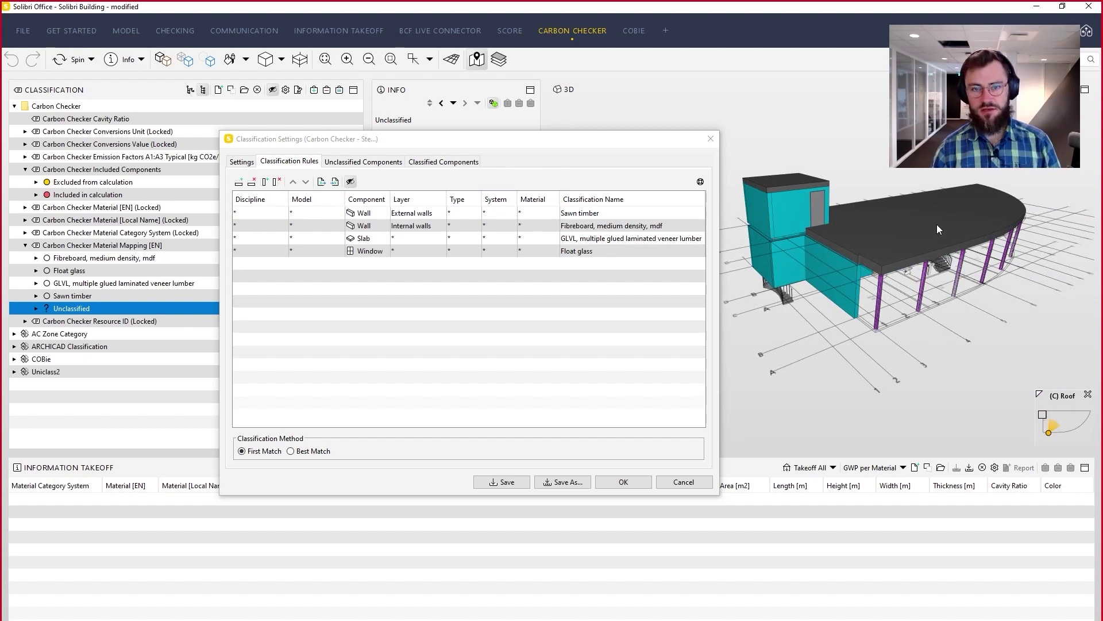
mouse_move(936, 225)
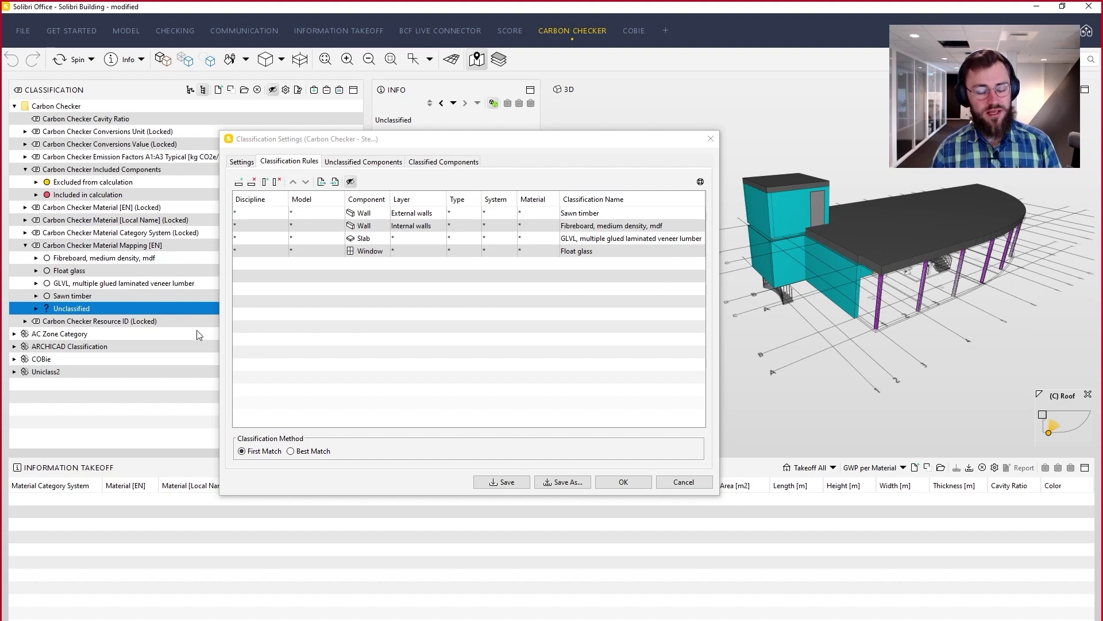
left_click(515, 251)
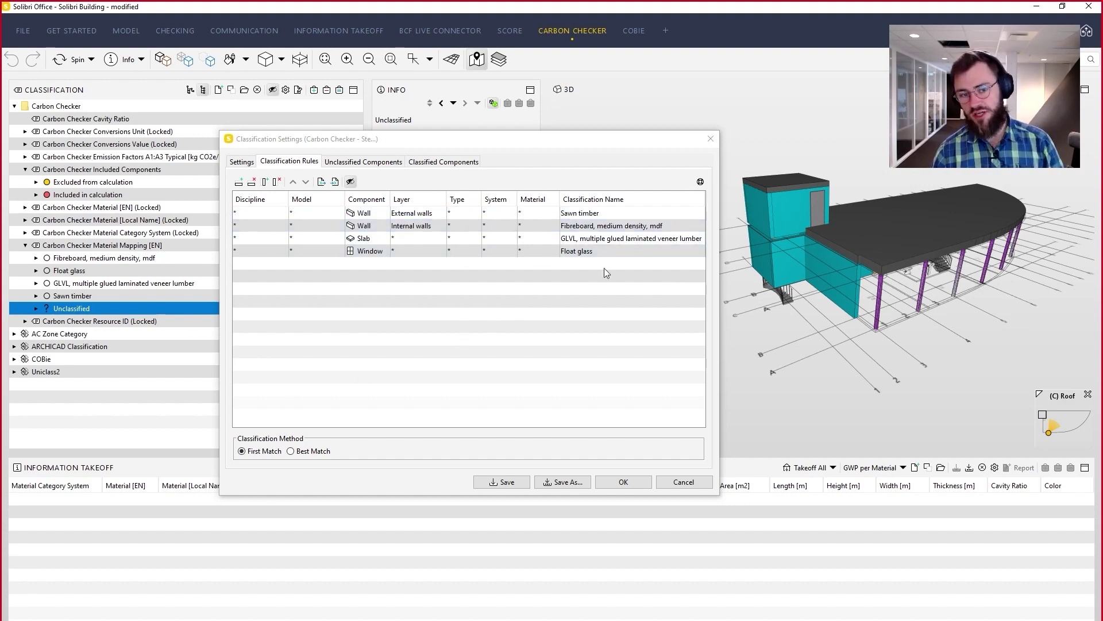
left_click_drag(781, 274, 763, 239)
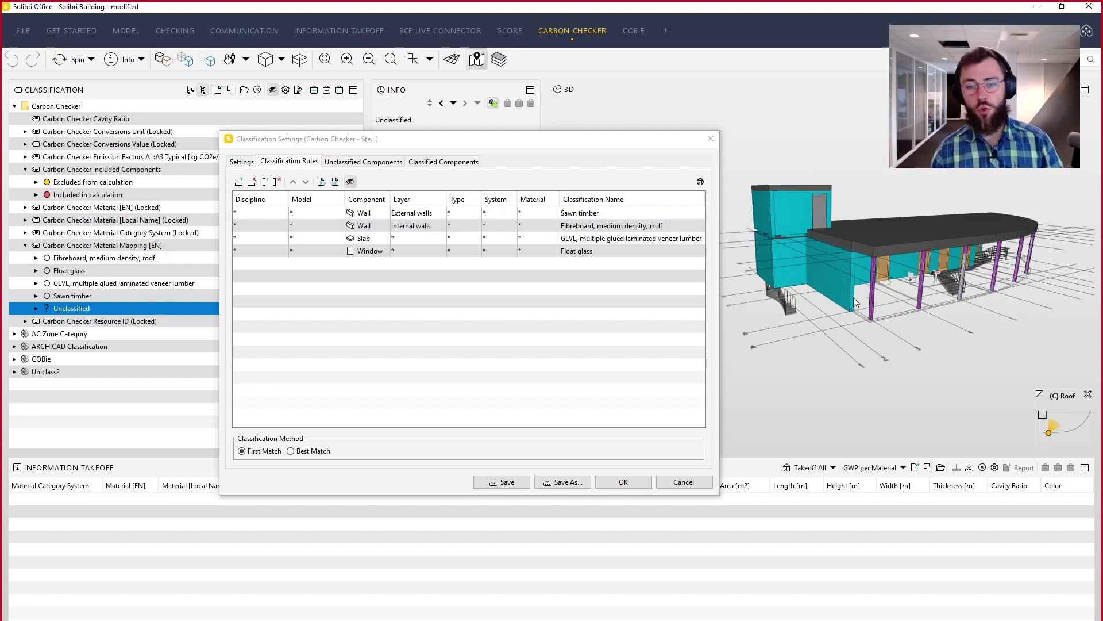
left_click_drag(831, 274, 856, 274)
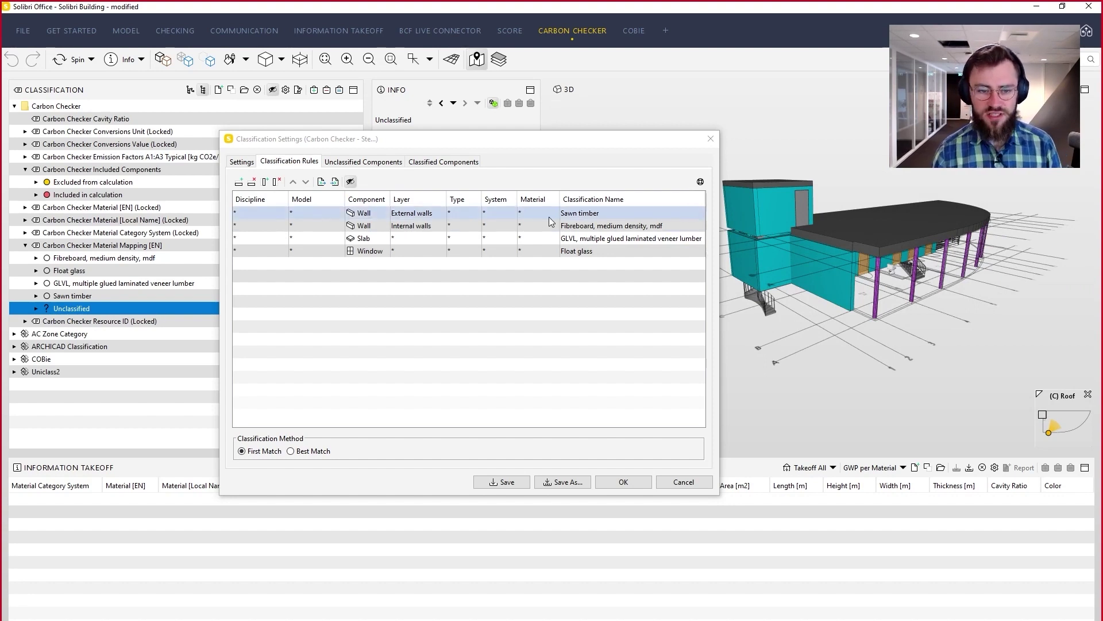
left_click_drag(500, 139, 389, 136)
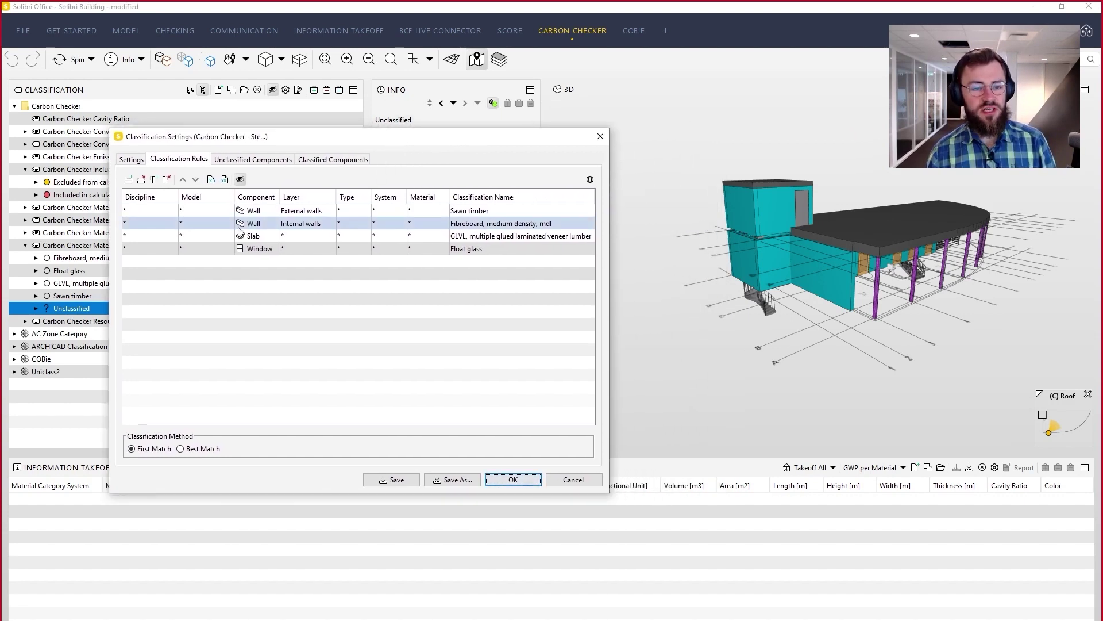
left_click(217, 215)
left_click(708, 120)
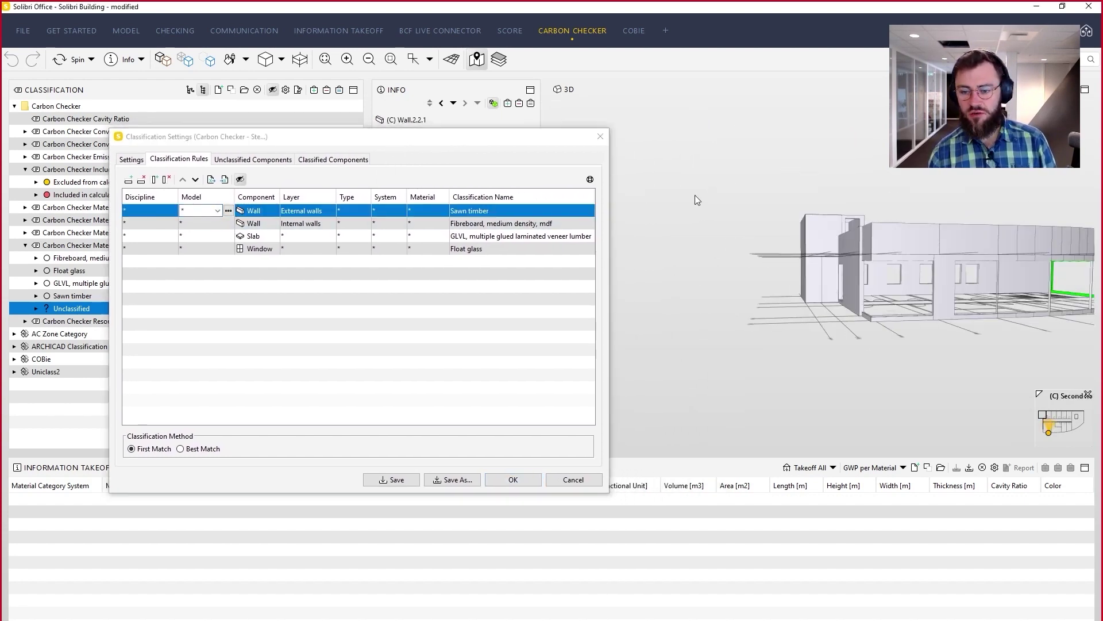
left_click(503, 224)
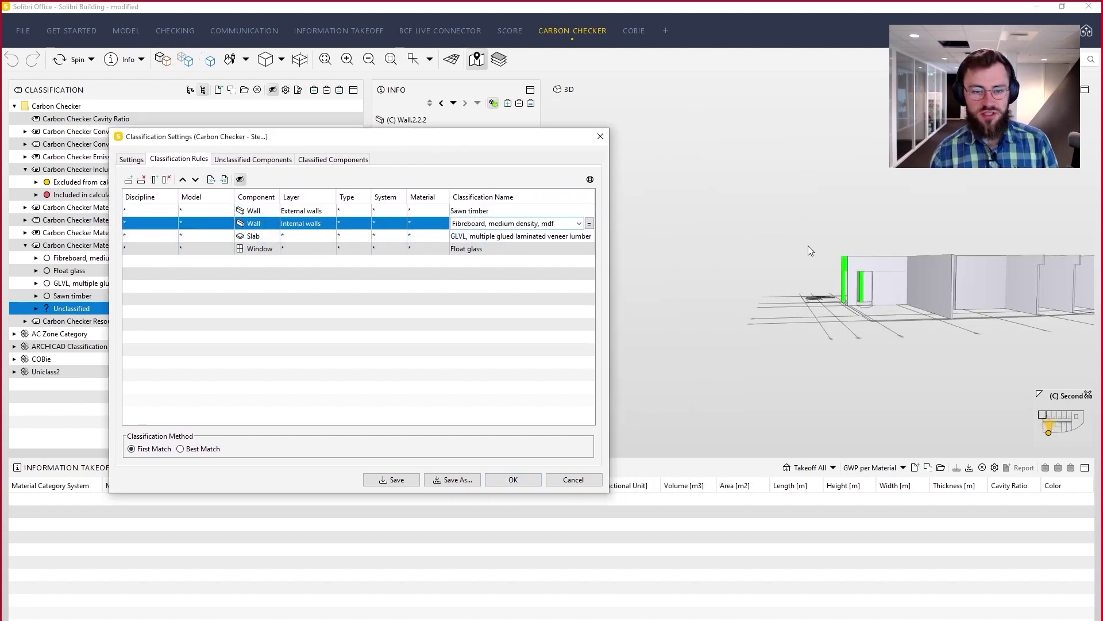
left_click_drag(814, 245, 961, 222)
left_click(503, 210)
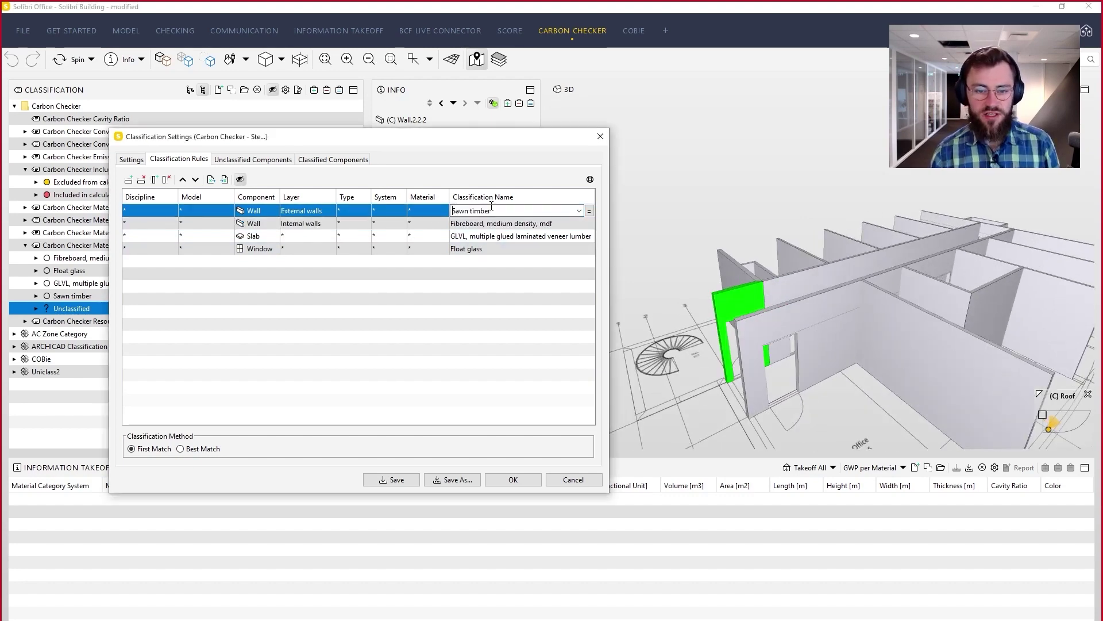
left_click_drag(678, 299, 674, 250)
left_click(578, 211)
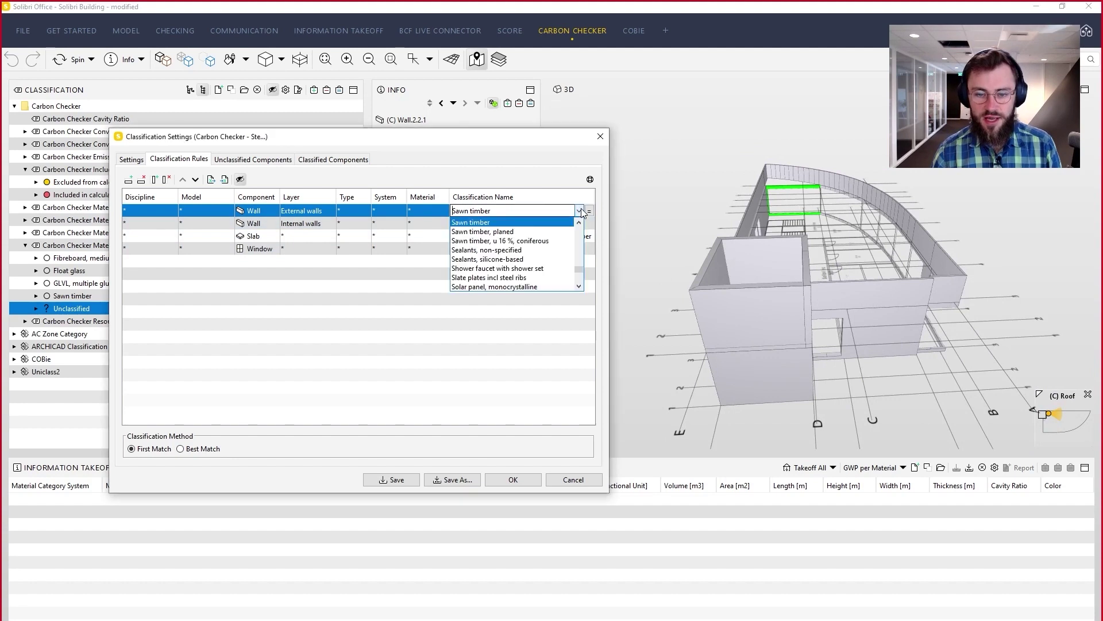
scroll(561, 240, "up", 1)
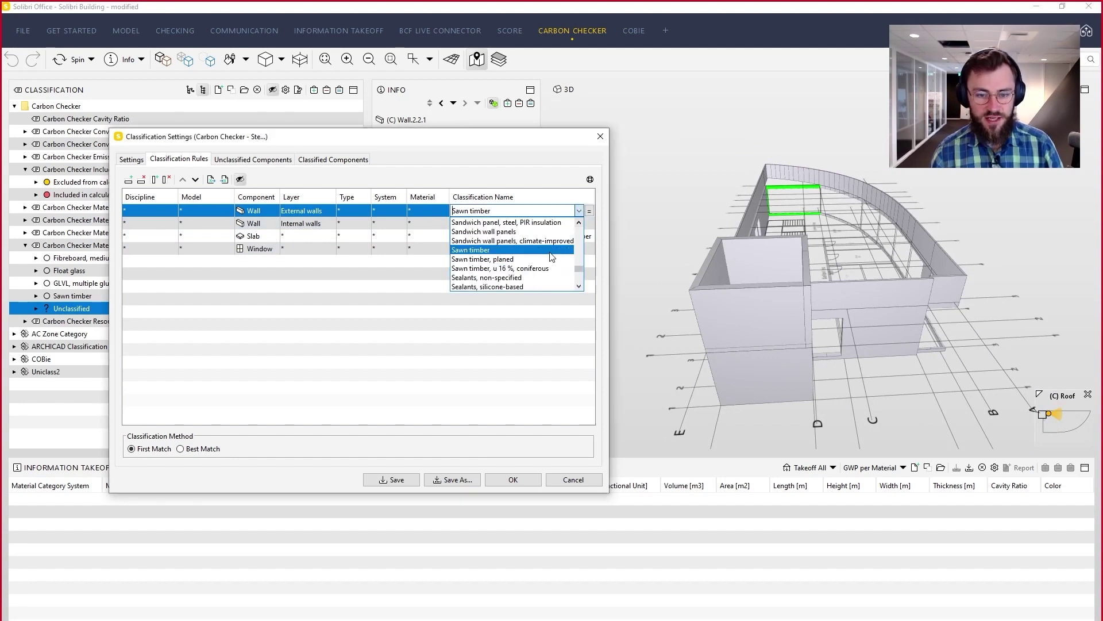
left_click(578, 210)
left_click(566, 224)
left_click(579, 224)
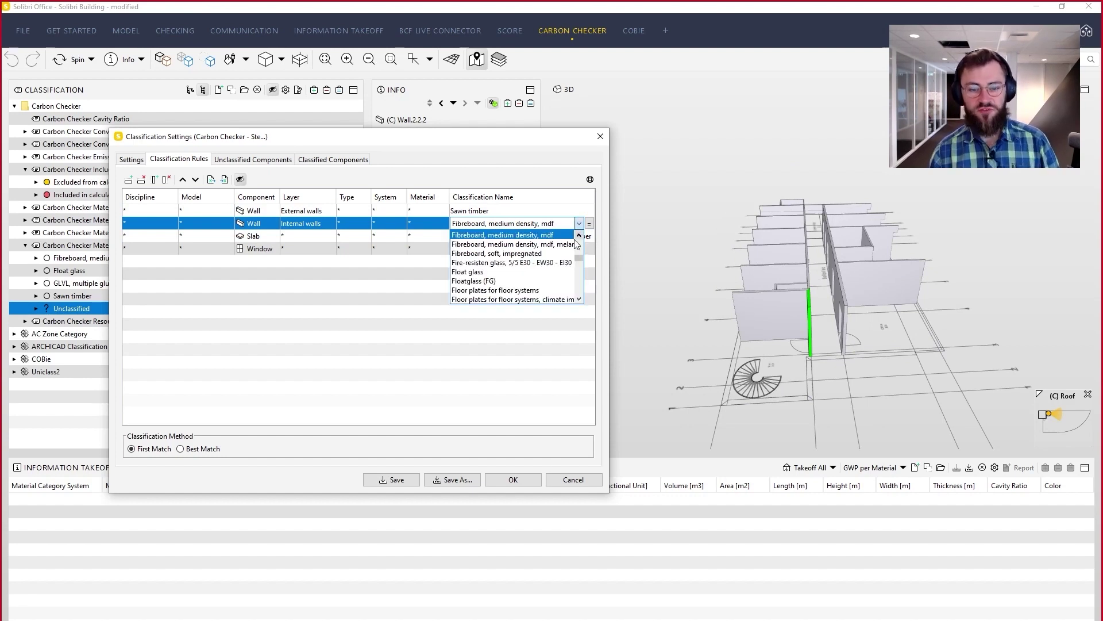
left_click(481, 351)
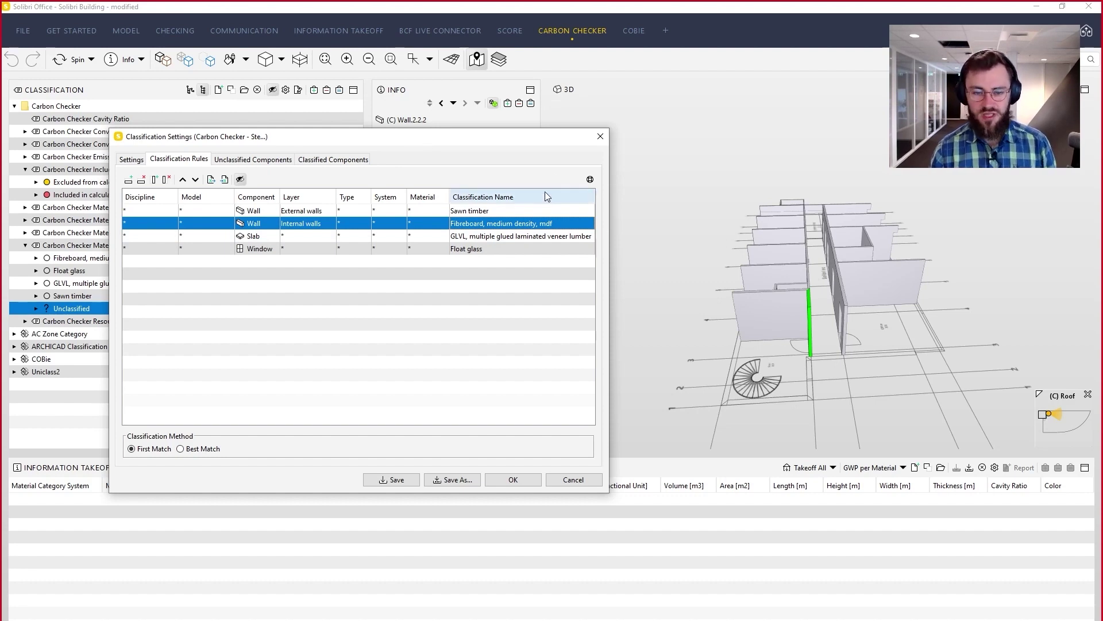
double_click(497, 237)
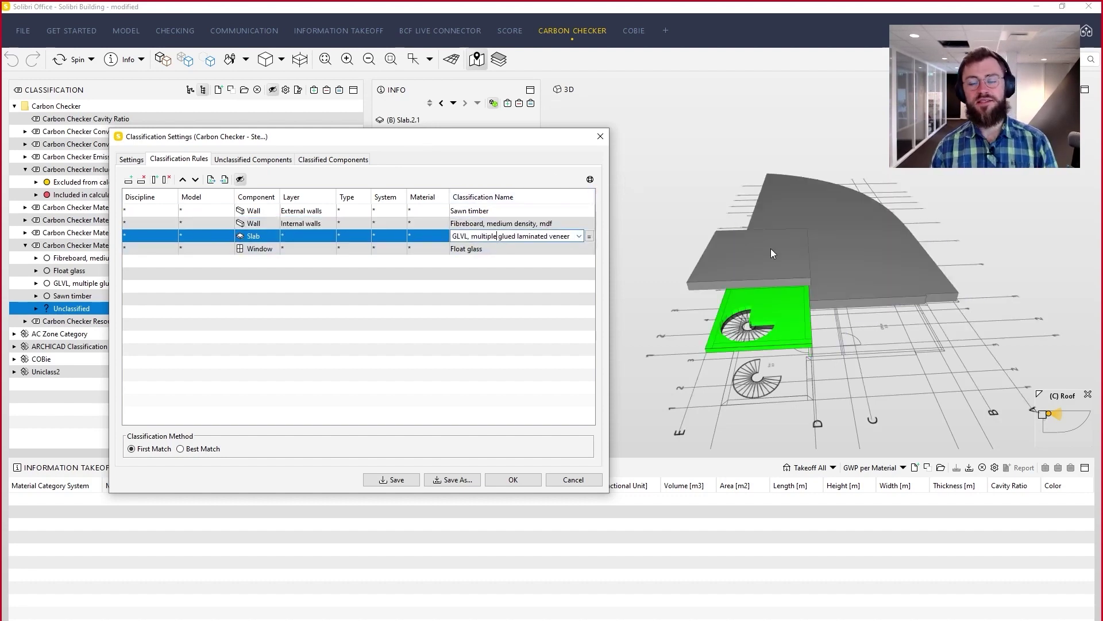
left_click_drag(736, 256, 656, 249)
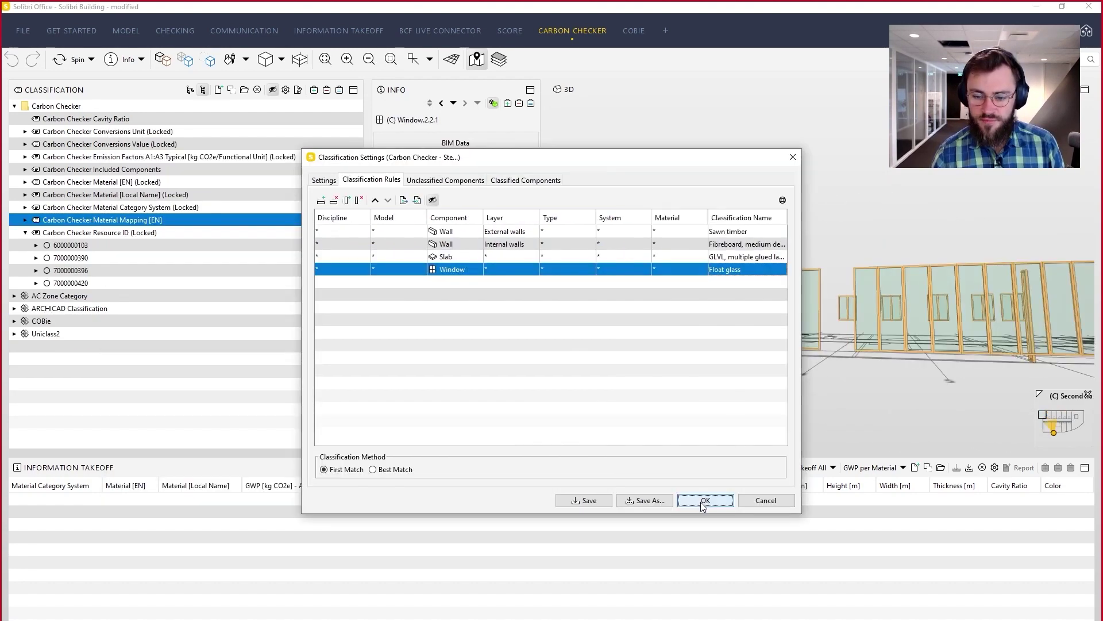
- Apply the classification rules and view component counts per Carbon Checker Resource ID
left_click(707, 431)
left_click(14, 106)
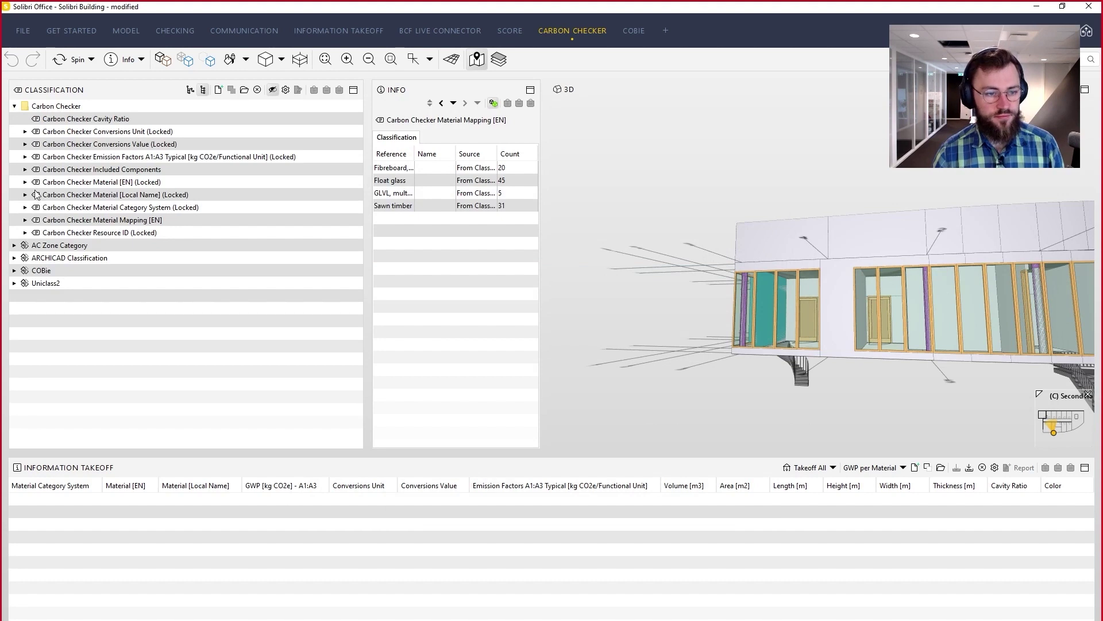
left_click(26, 232)
left_click(25, 232)
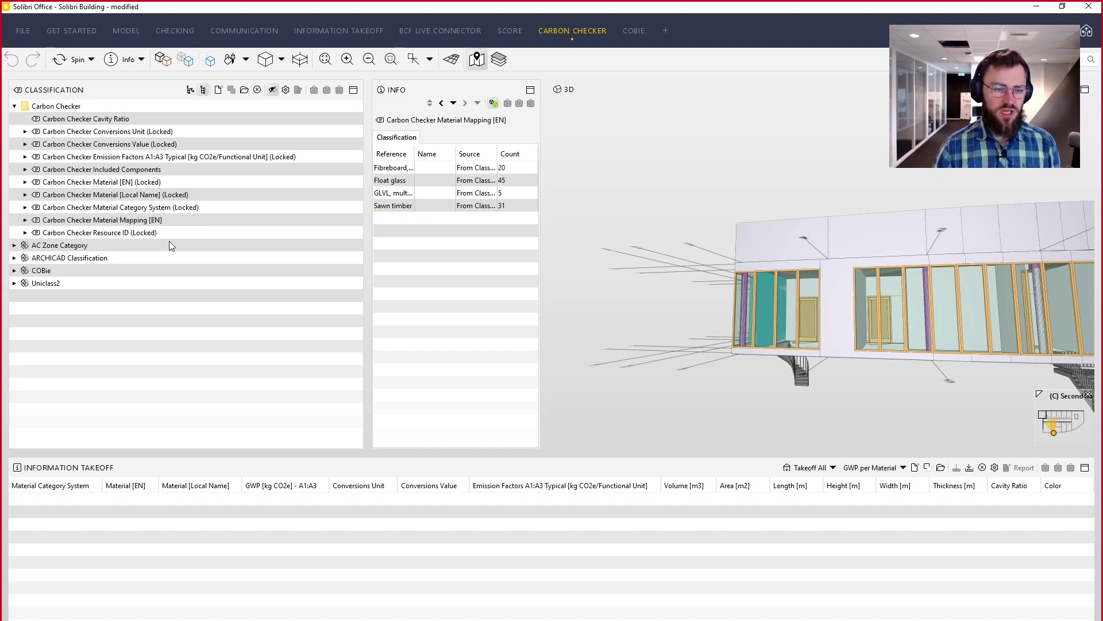
left_click(147, 235)
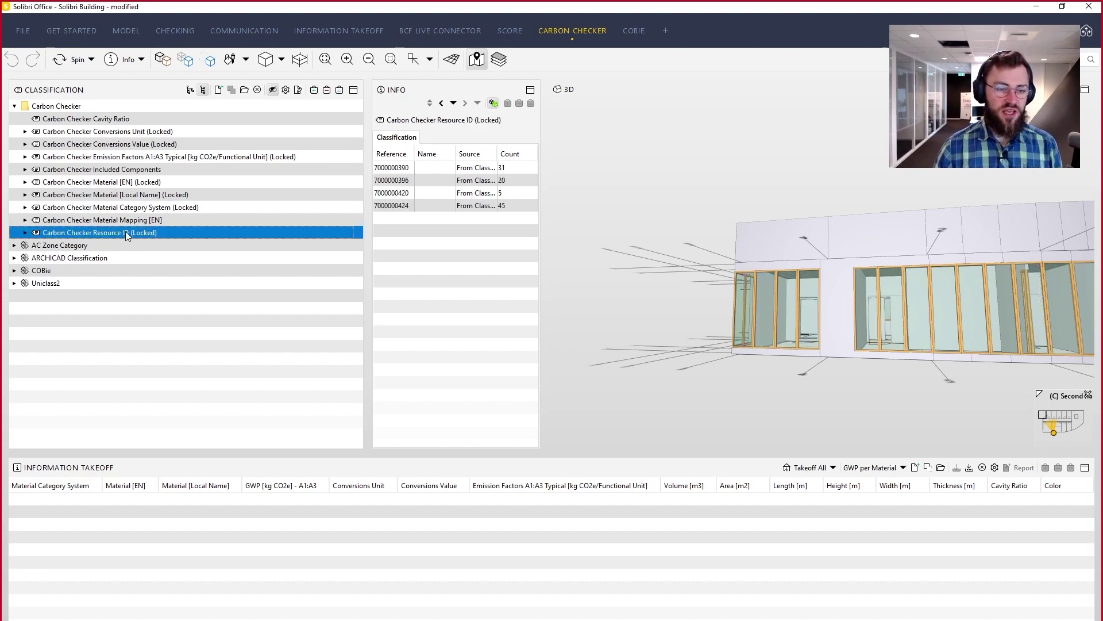
left_click(181, 210)
left_click(181, 197)
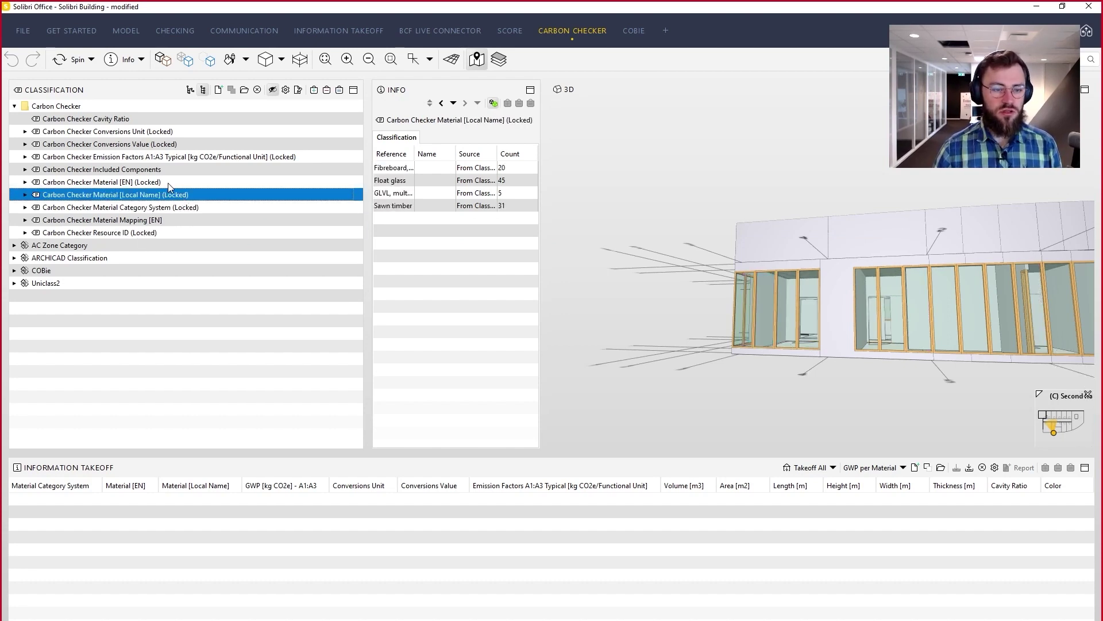
left_click(168, 183)
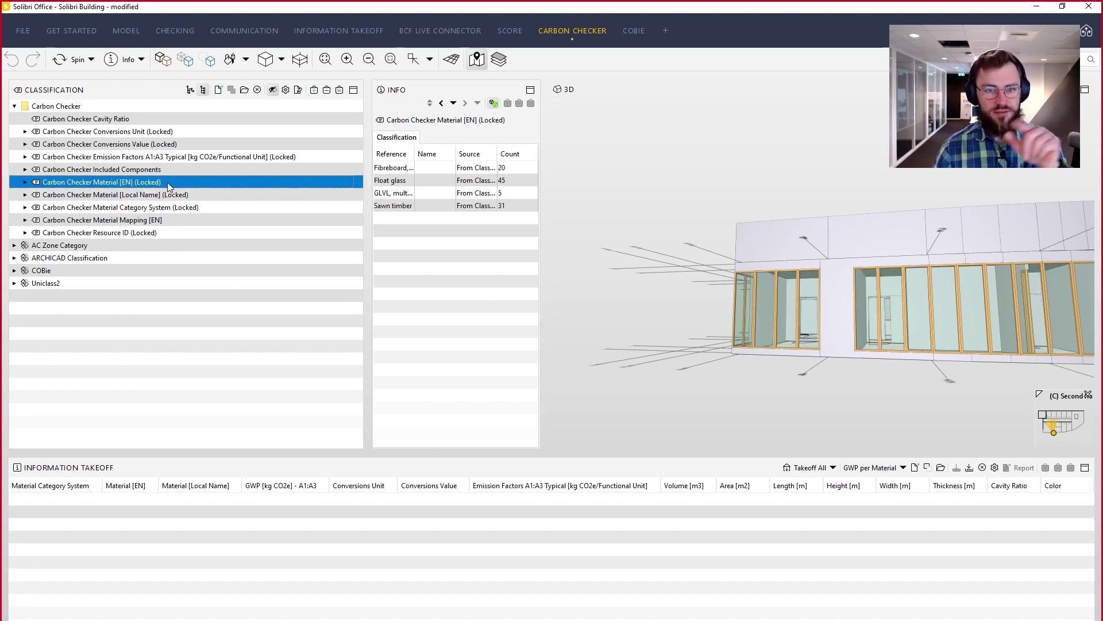
left_click(260, 160)
left_click(230, 143)
left_click(236, 132)
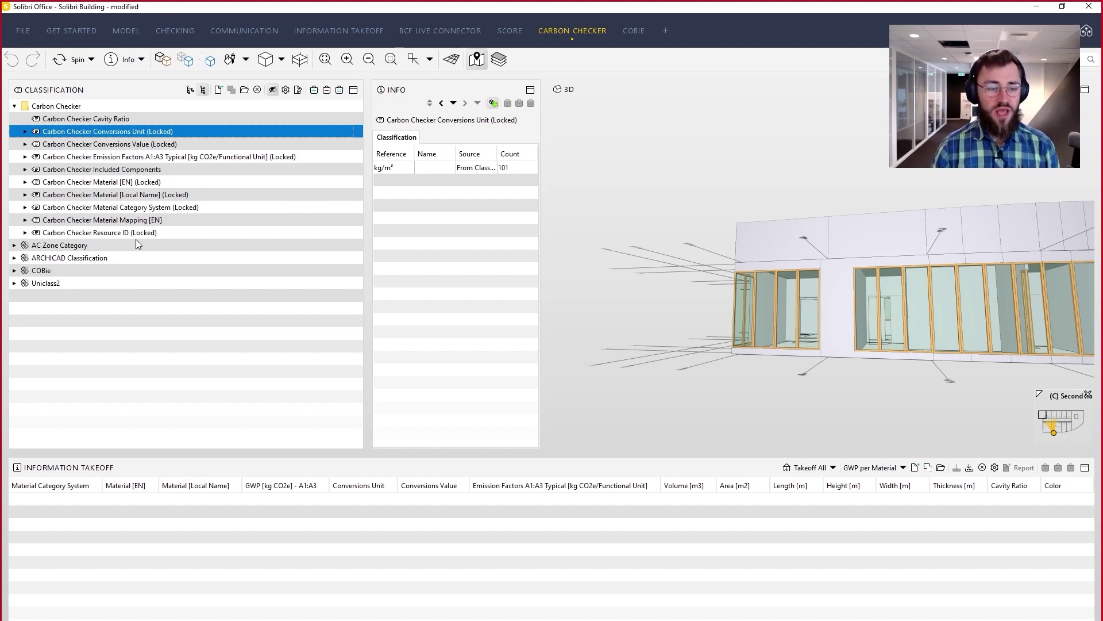
left_click(25, 232)
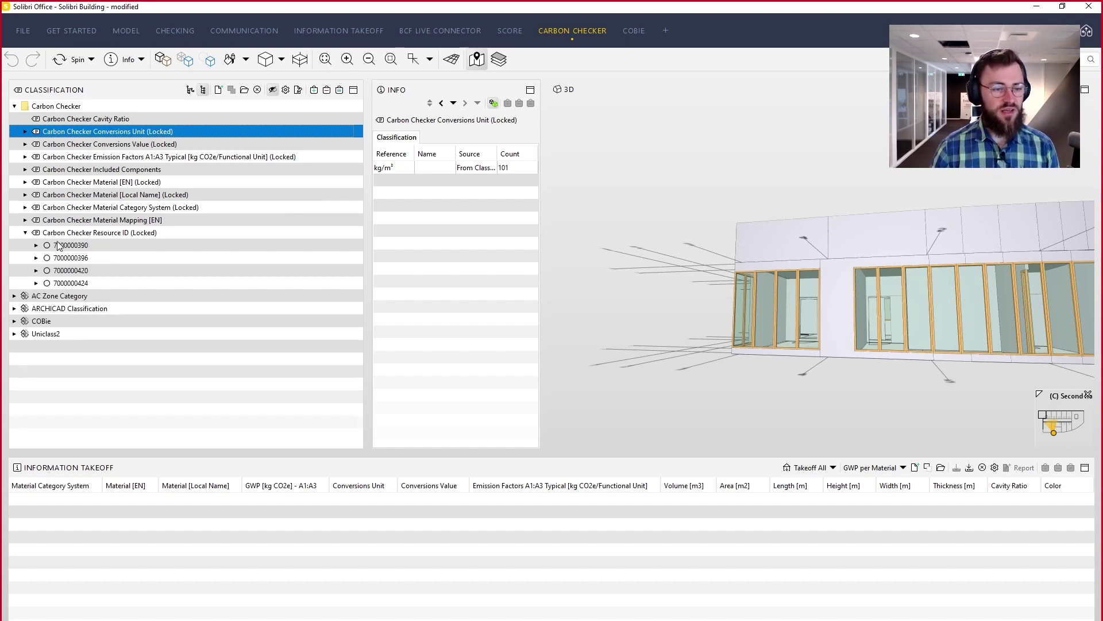
left_click(75, 246)
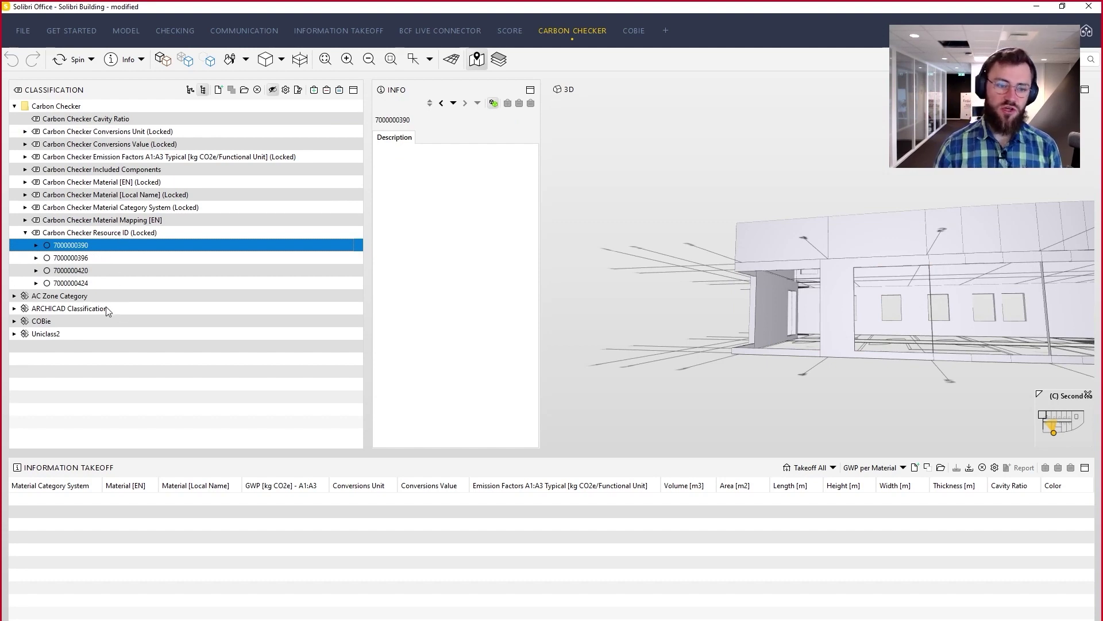
- Switch to the Firefox window showing co2data.fi/rakentaminen
key("alt+Tab")
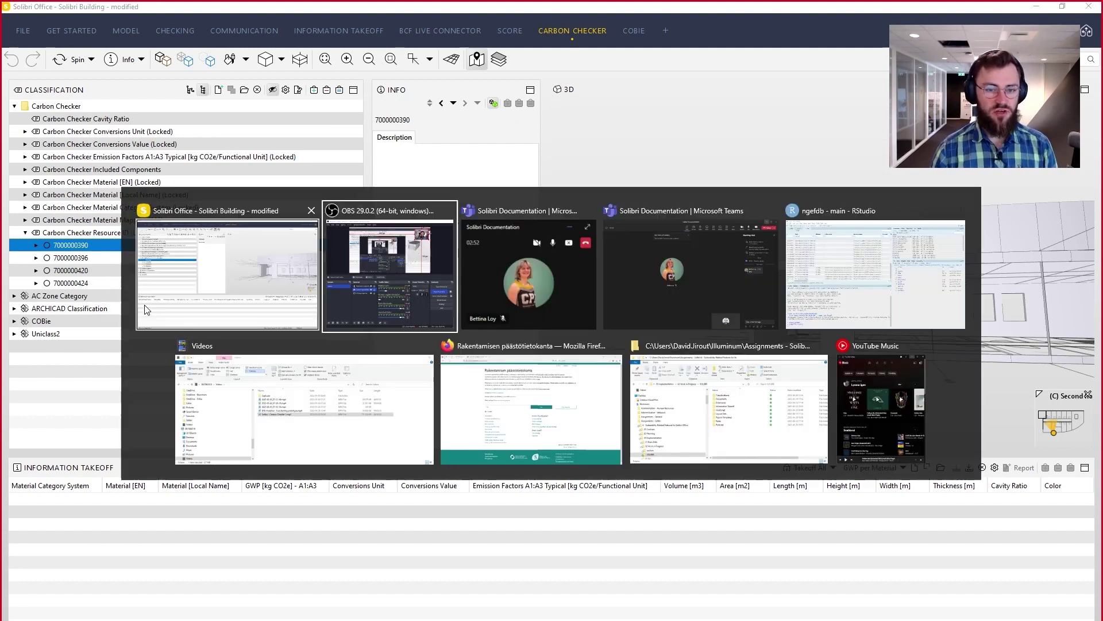
left_click(480, 412)
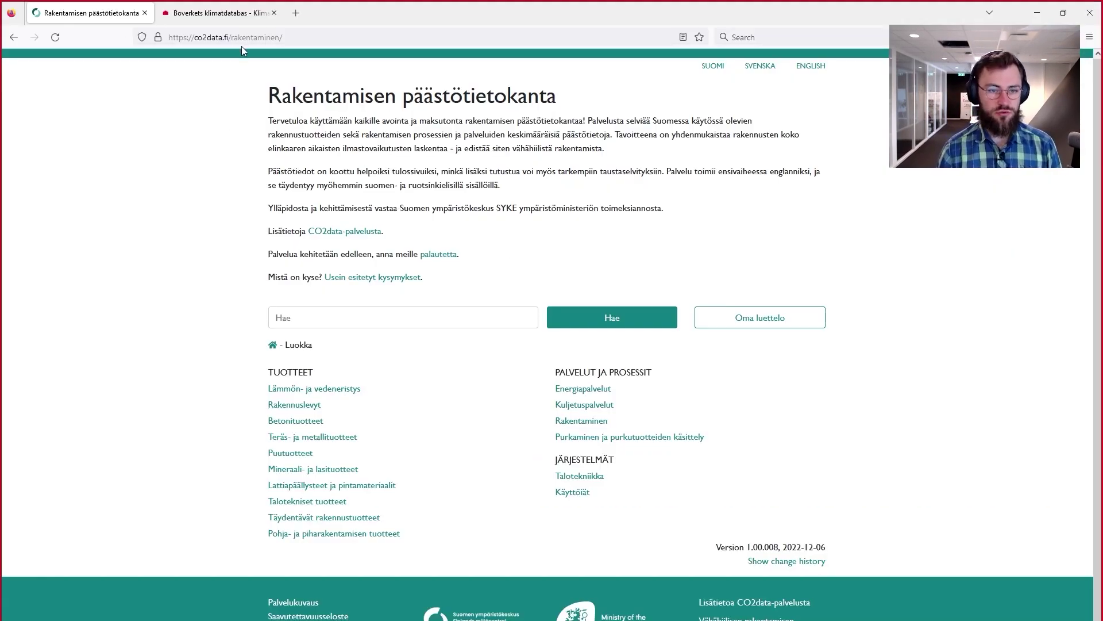
- Back in Solibri, expand the Material Category System, Material [Local Name] and Material [EN] classes
left_click(1038, 10)
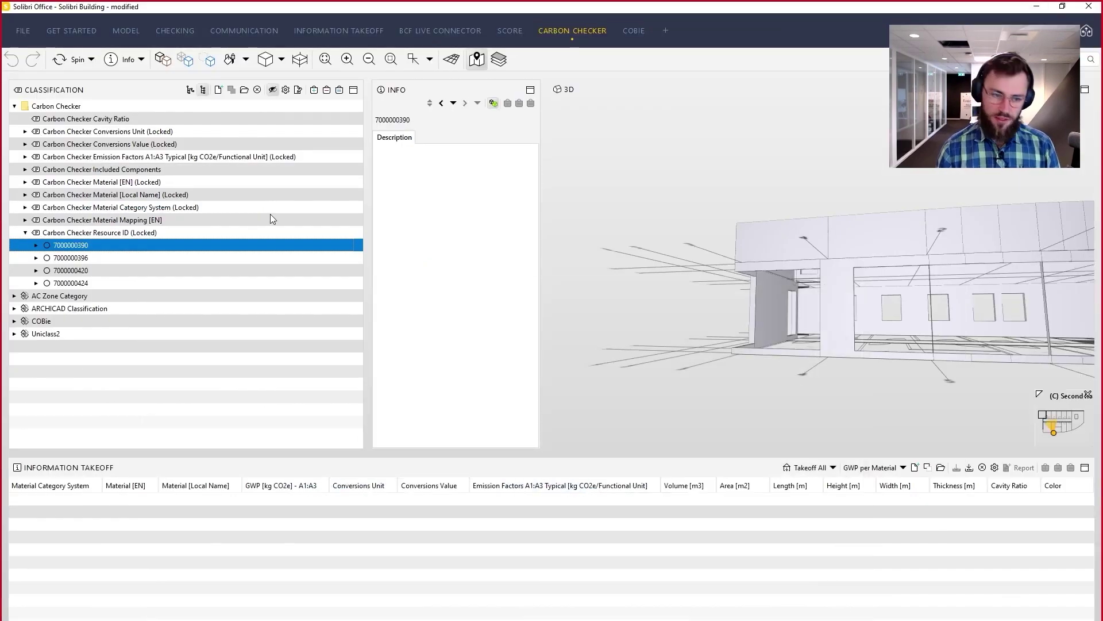
left_click(25, 206)
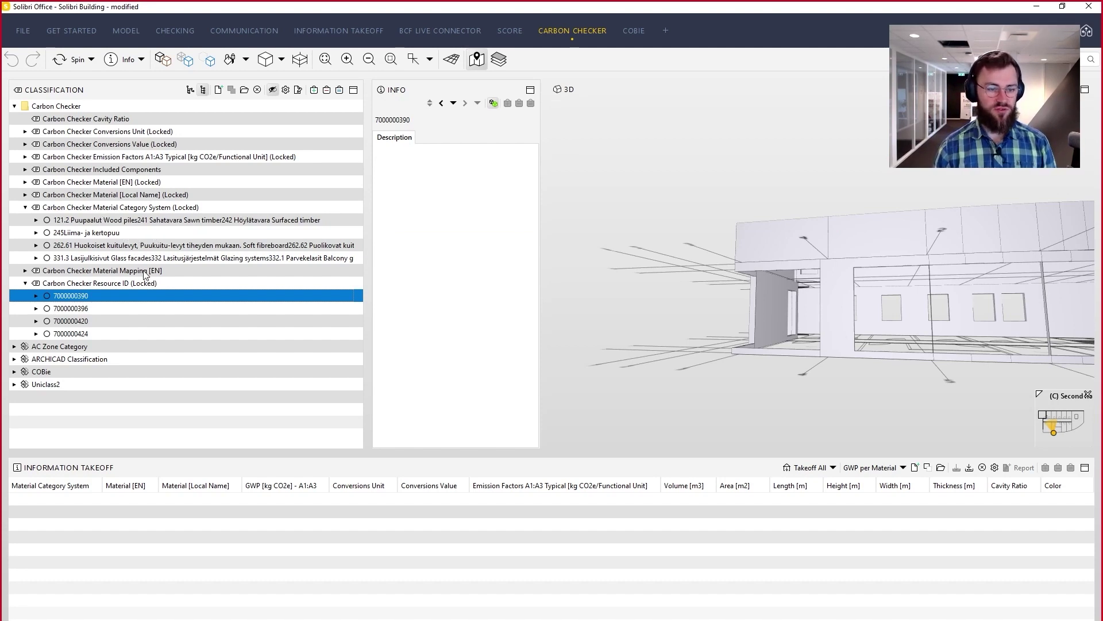
left_click(25, 207)
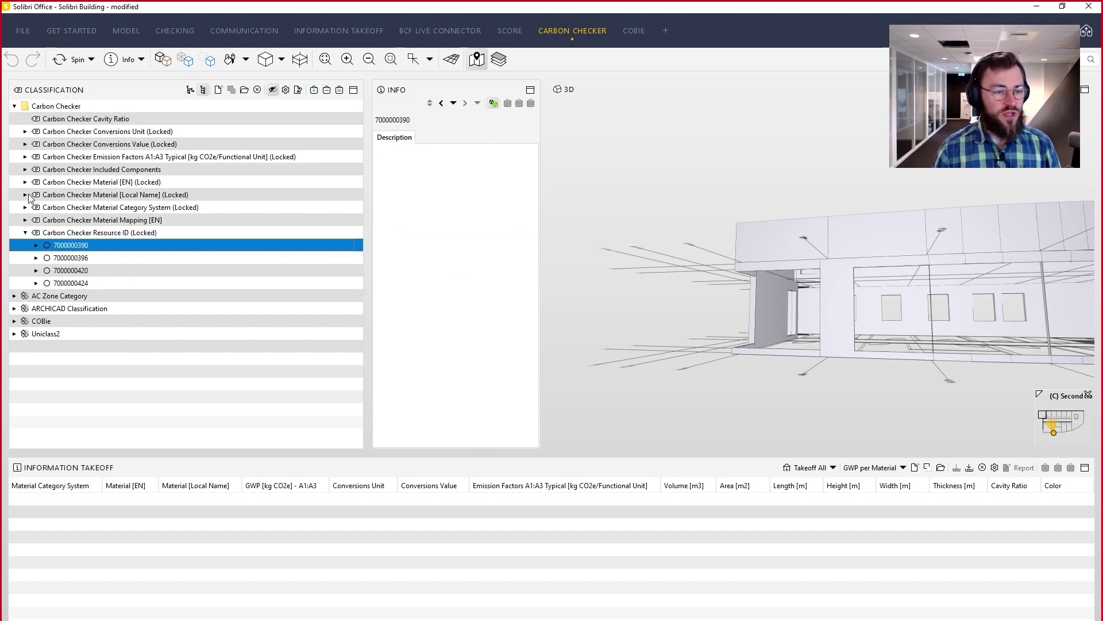
left_click(25, 194)
left_click(26, 182)
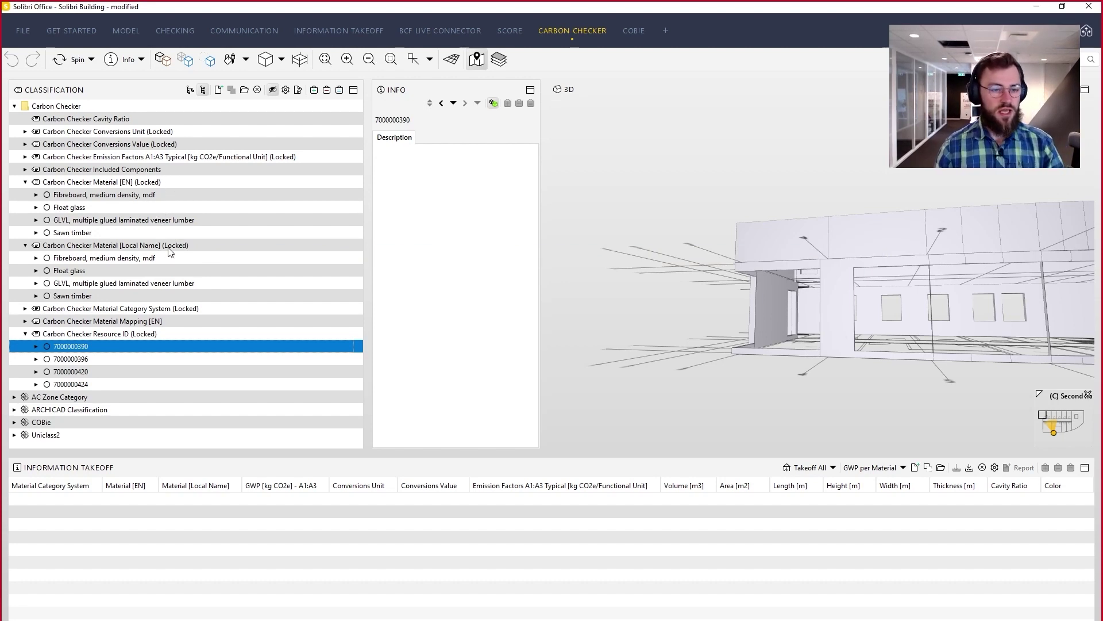
- Isolate Emission Factors A1:A3 values 0.34, 1.2, 0.5 and 0.069, then select all four
left_click(25, 157)
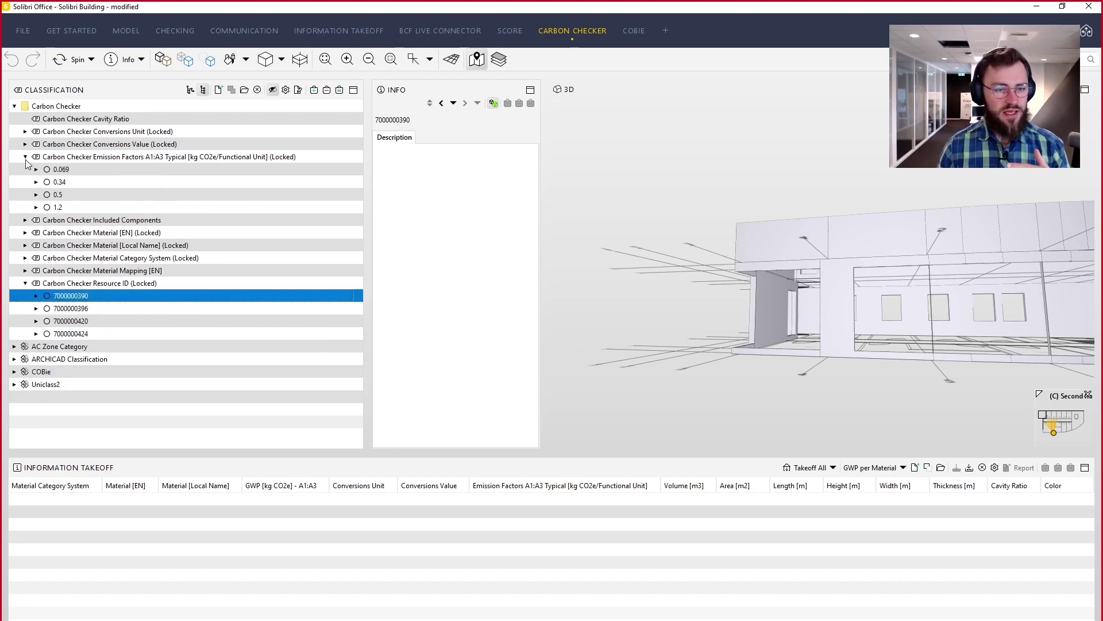
left_click(96, 182)
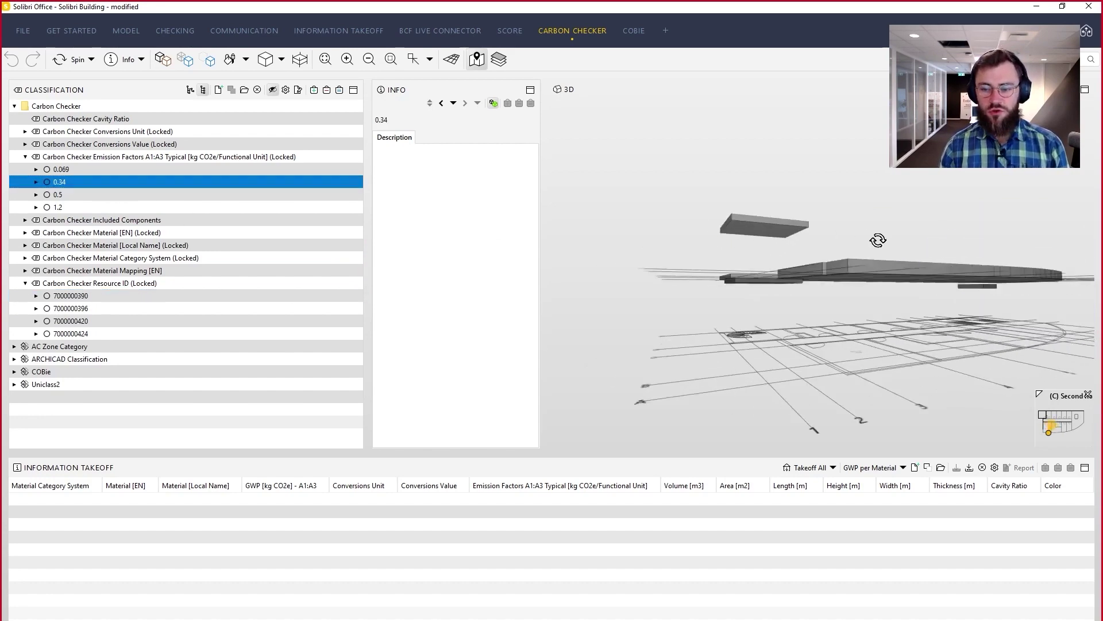
left_click(92, 206)
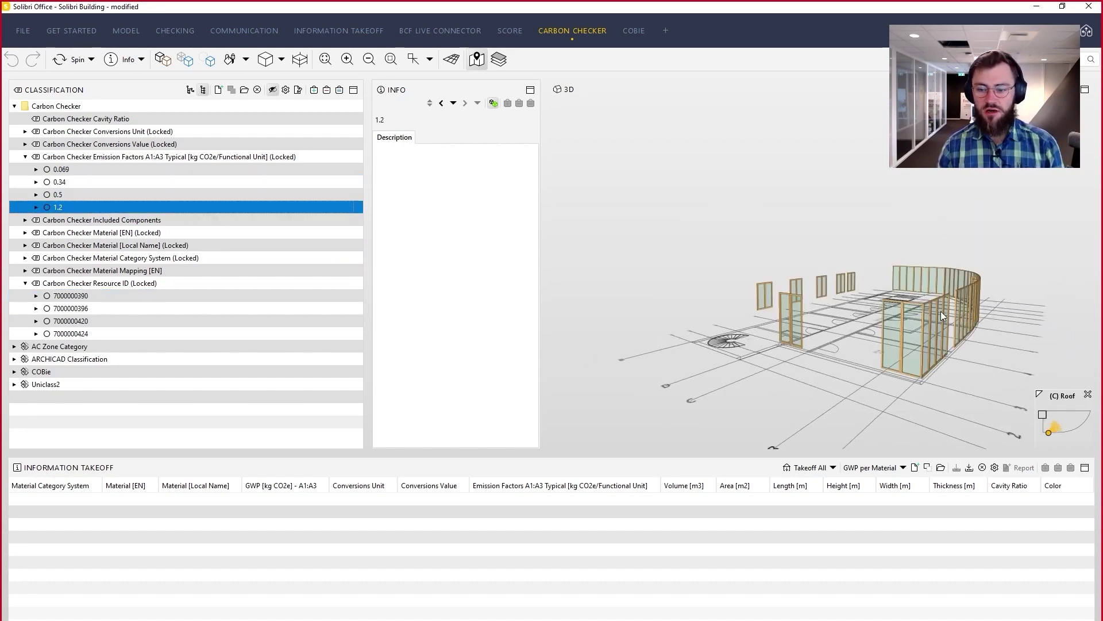
left_click(94, 195)
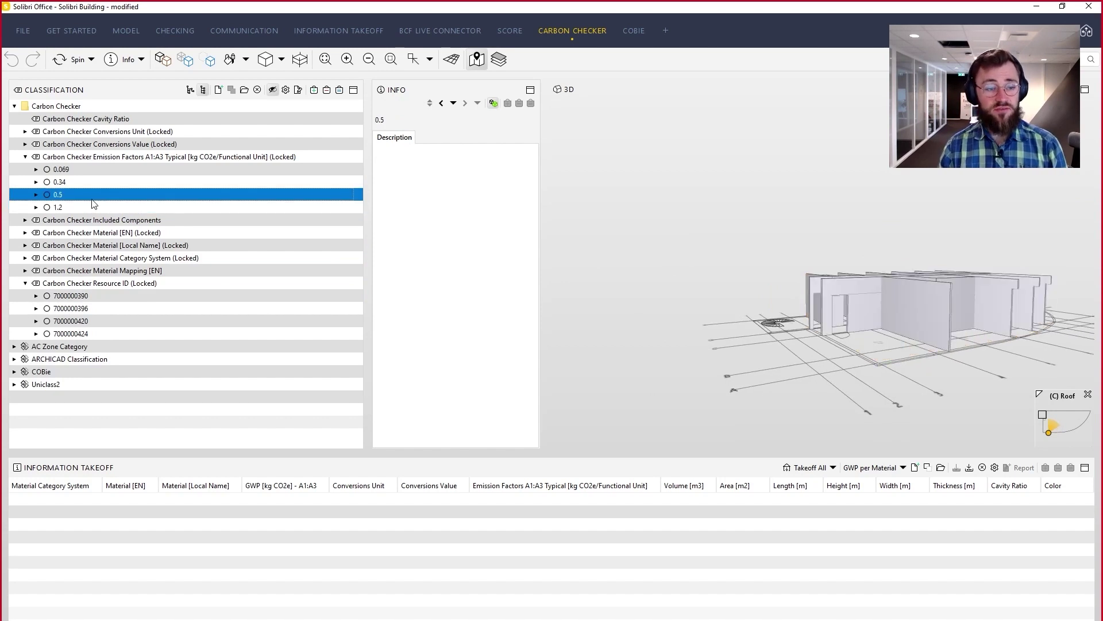
left_click(112, 170)
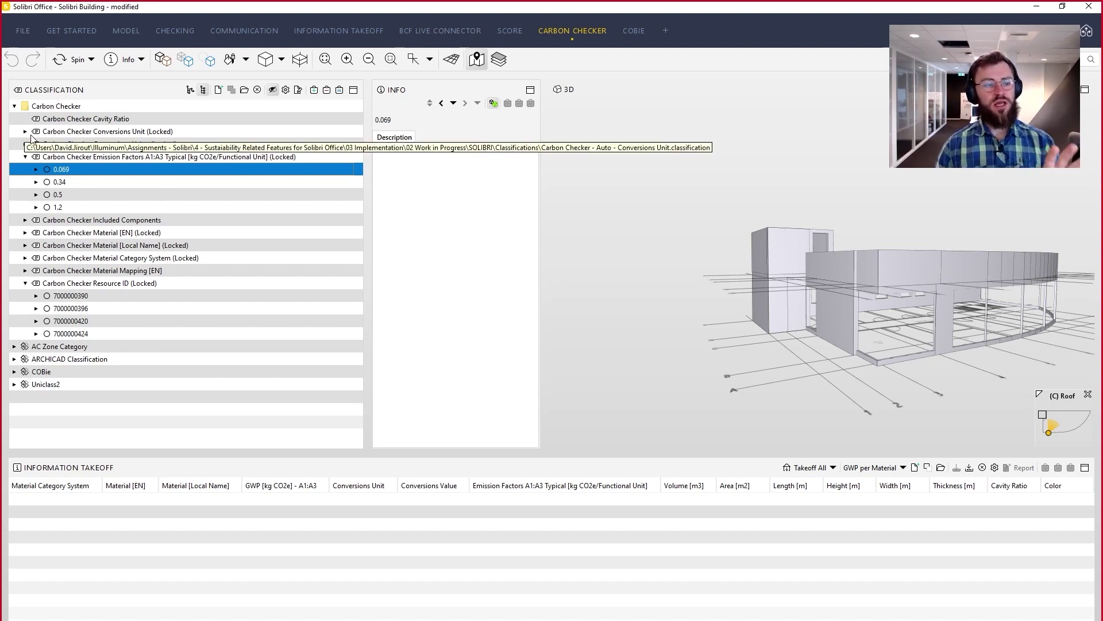
left_click(81, 208)
left_click(78, 170, "shift")
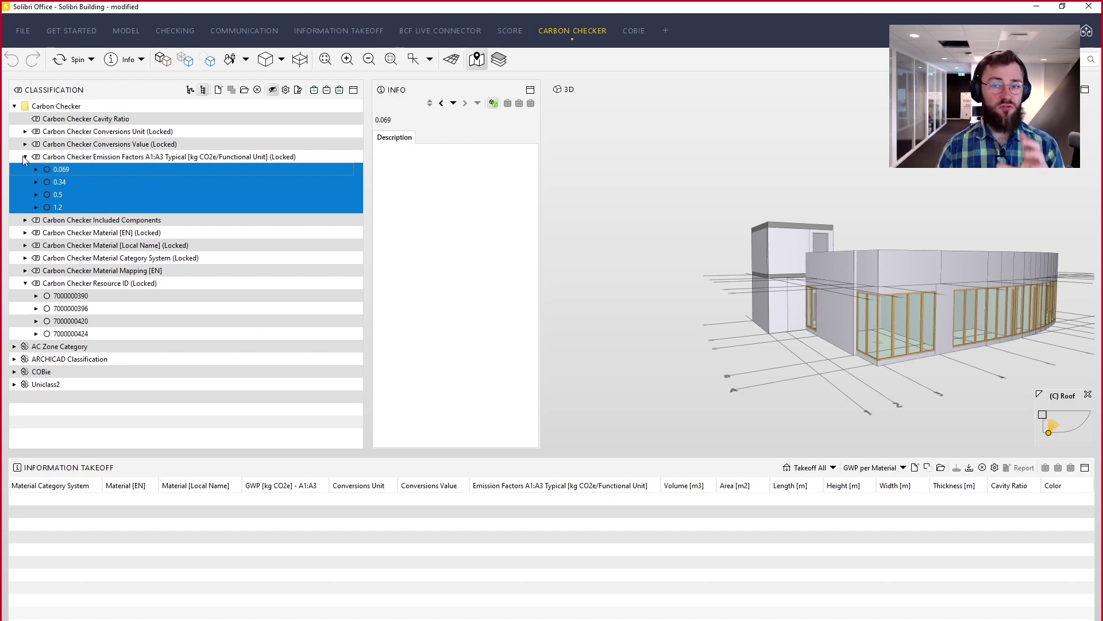
- Show the kg/m³ components and open the Conversions Unit classification settings
left_click(25, 132)
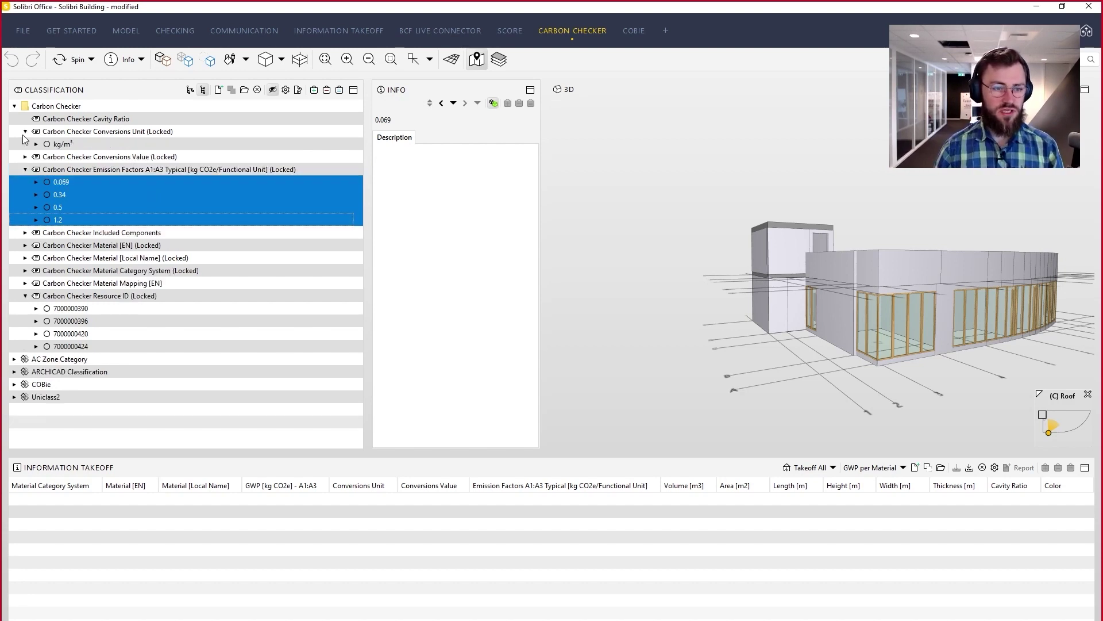
left_click(56, 145)
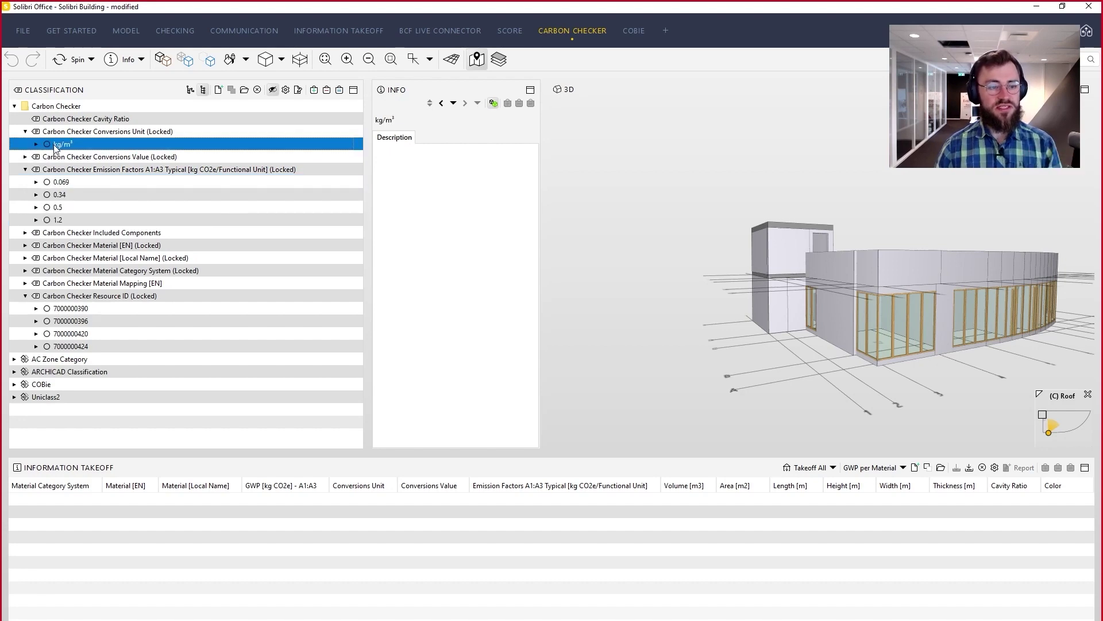
right_click(153, 132)
left_click(178, 192)
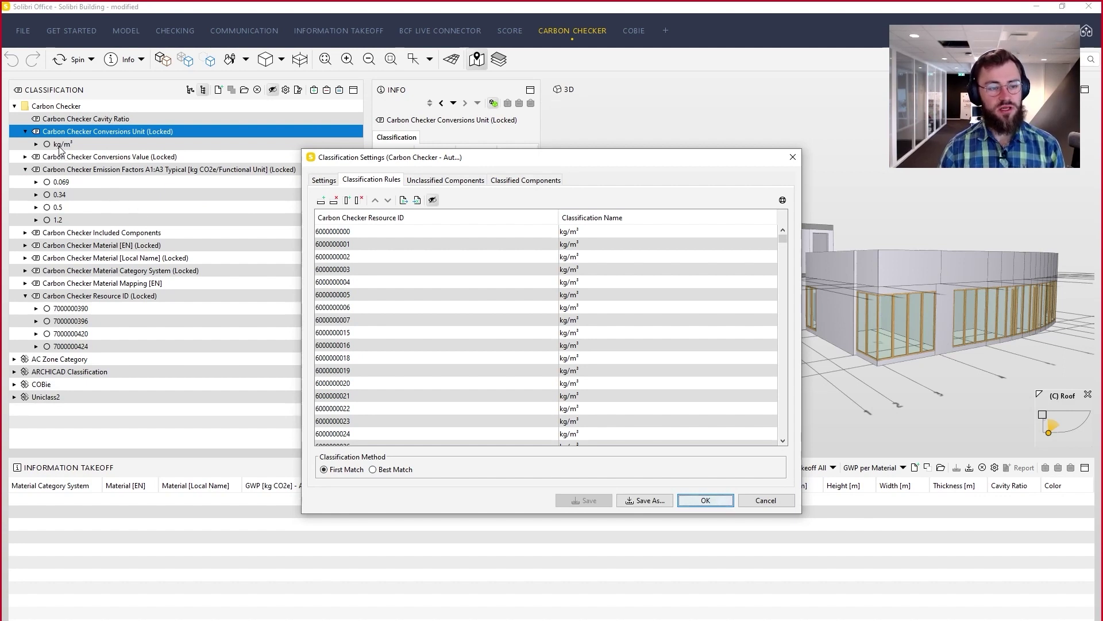
- Review the Conversions Unit general settings and default names kg/m and kg/m³, then cancel
left_click(324, 181)
left_click_drag(643, 166, 644, 206)
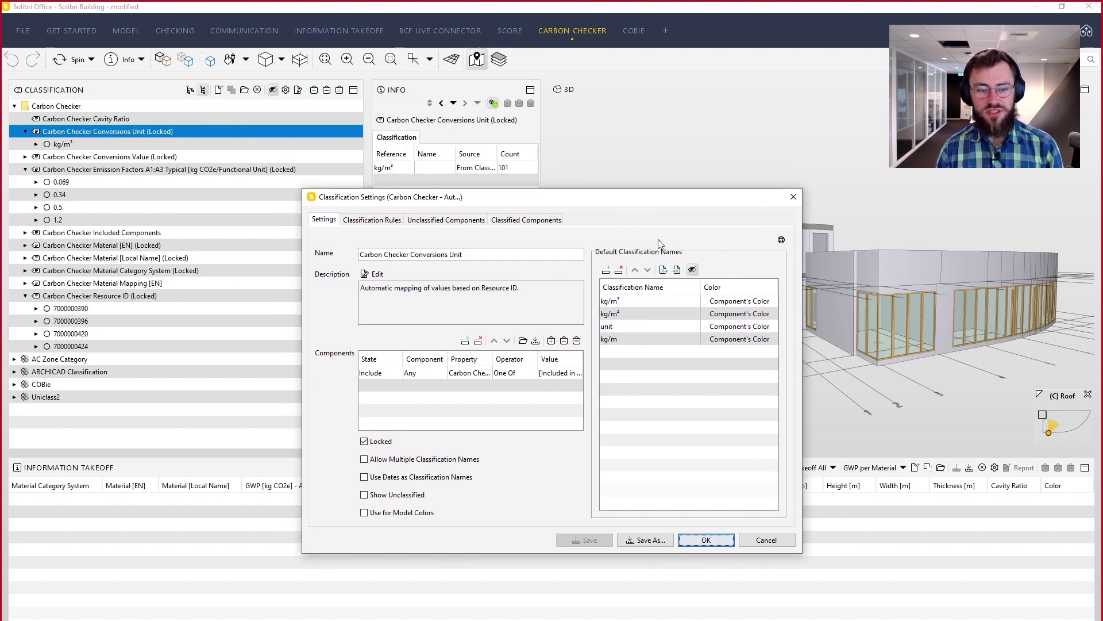
left_click(646, 335)
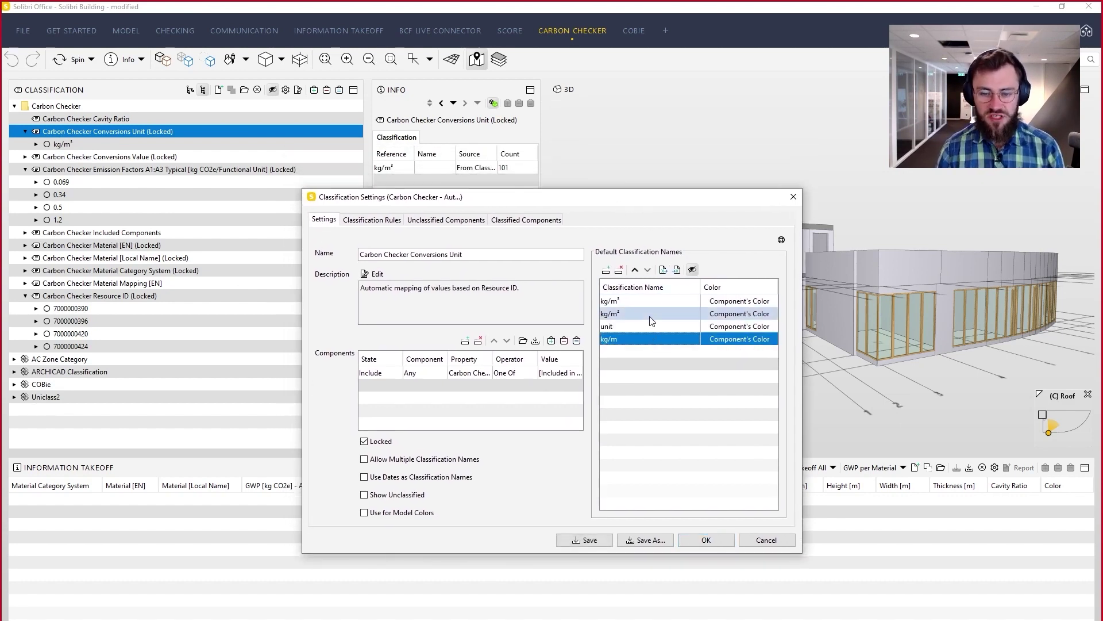
left_click(653, 303)
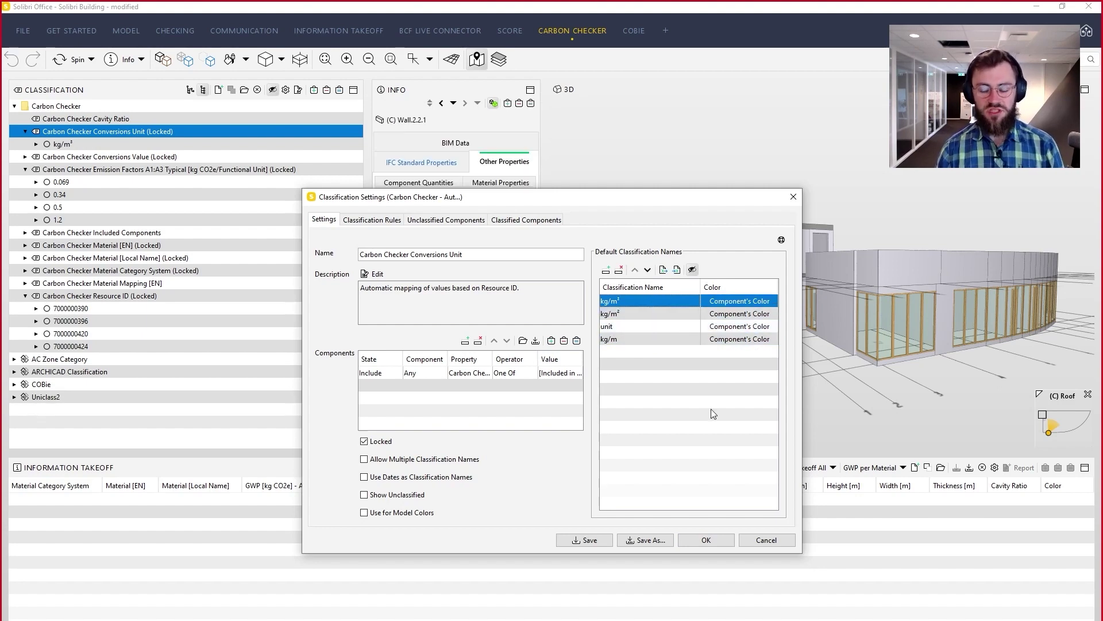
left_click(765, 538)
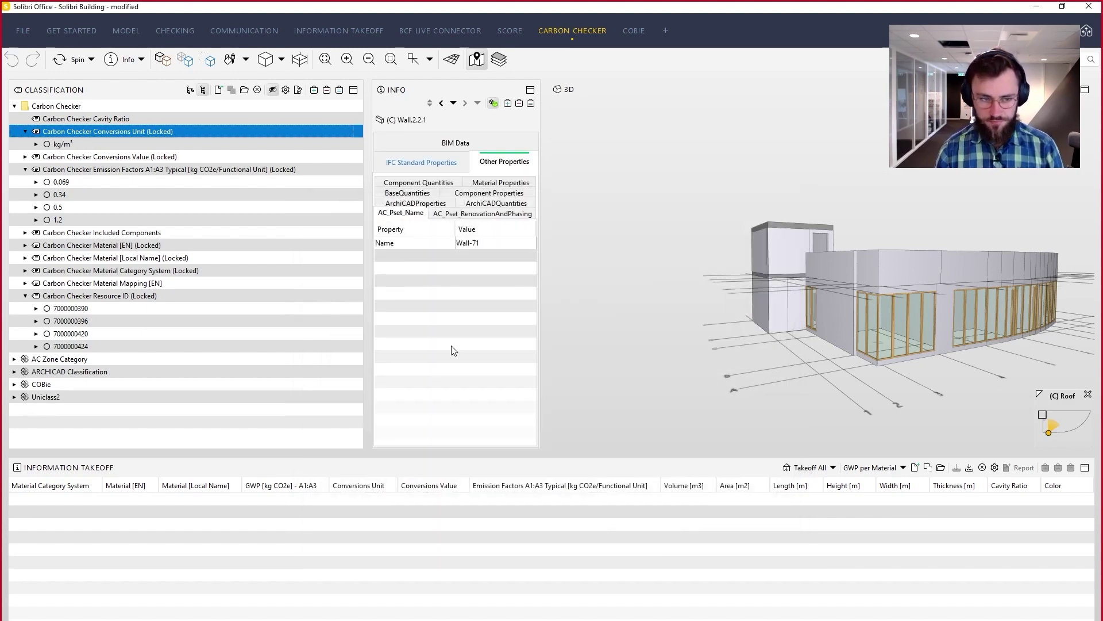
- Show the kg/m³ components and select all four Resource ID values
left_click(95, 146)
left_click_drag(768, 244, 914, 296)
left_click_drag(92, 310, 111, 346)
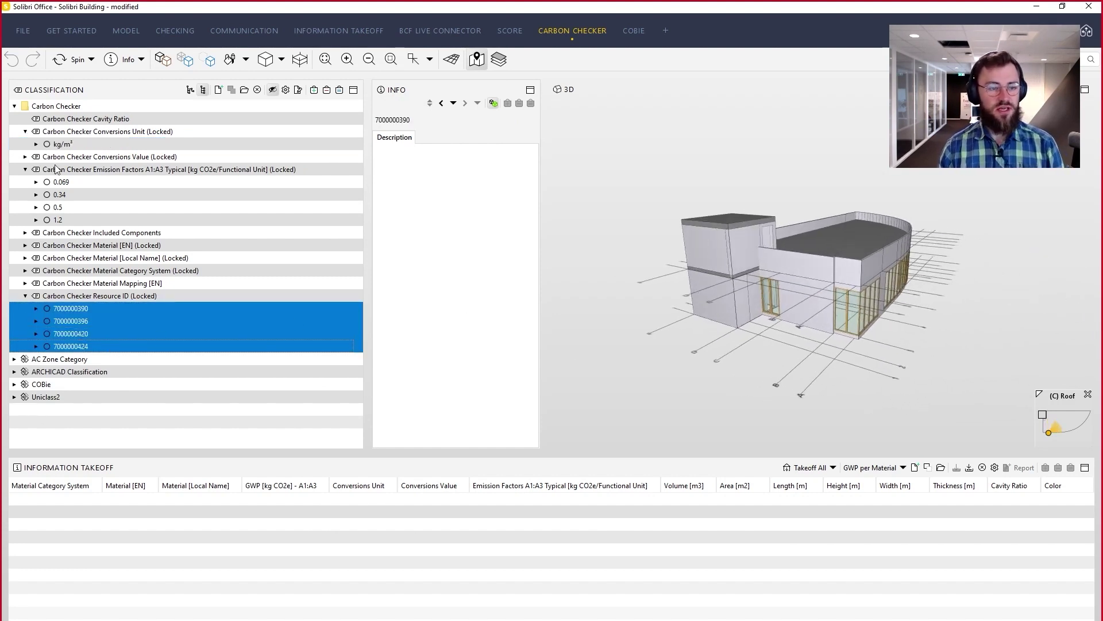
left_click(85, 144)
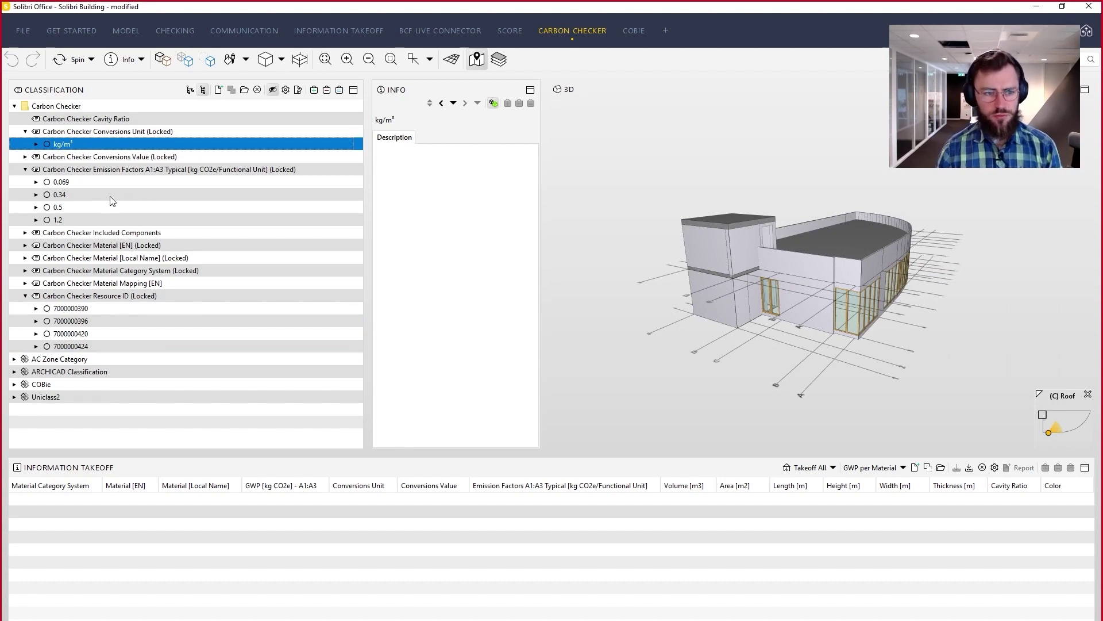
- Isolate emission factors 1.2, 0.5, 0.34 and 0.069 in turn, then expand Conversions Value
left_click_drag(79, 185, 81, 219)
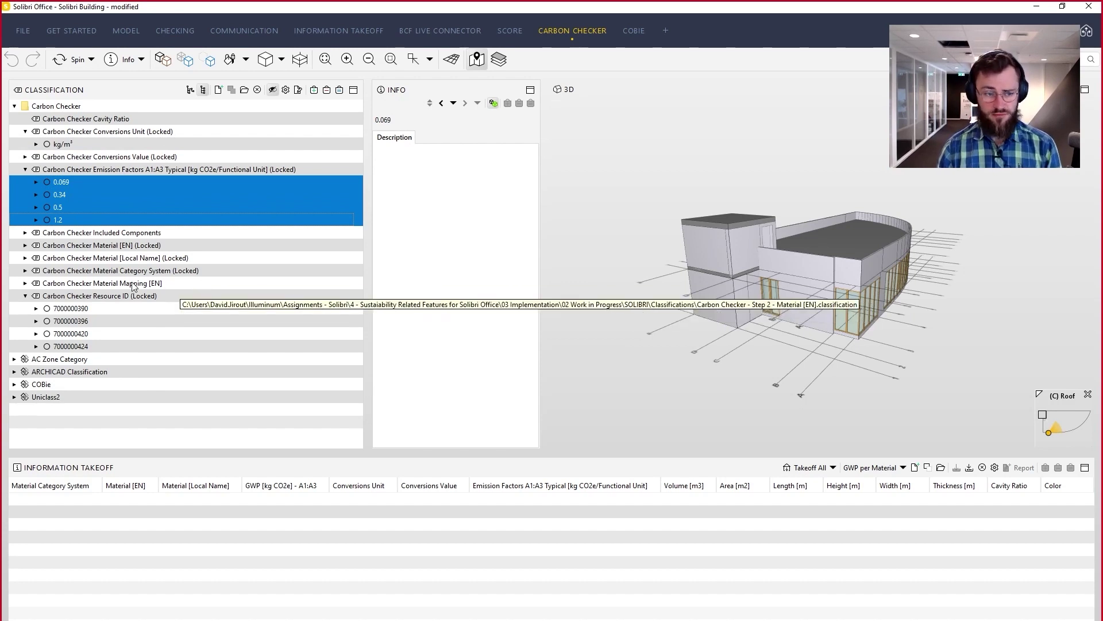
left_click(104, 220)
left_click_drag(831, 353, 832, 317)
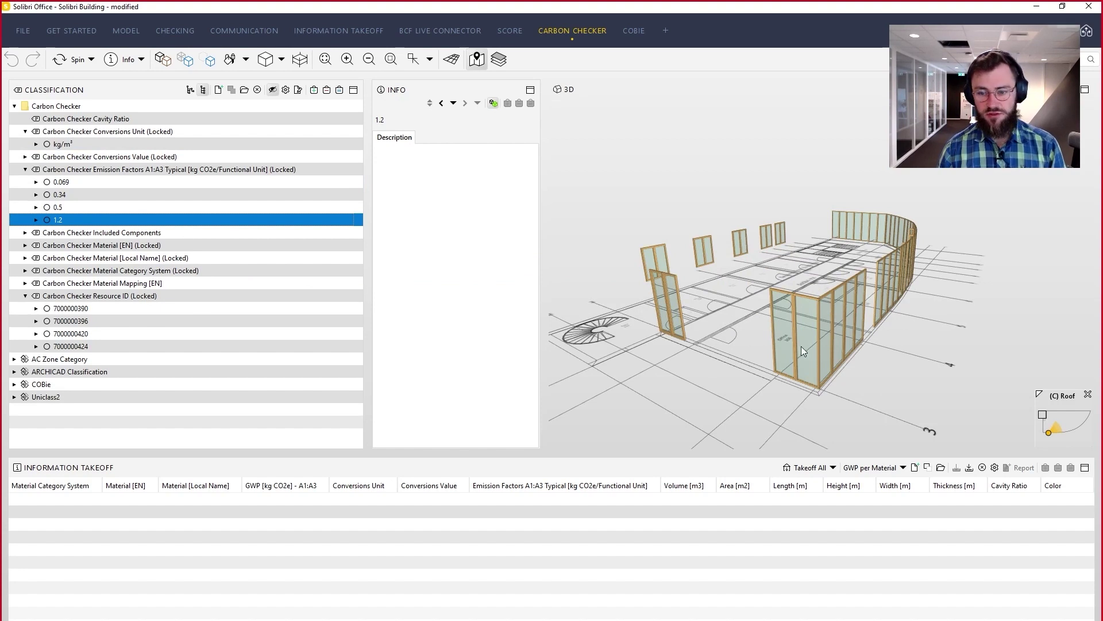
left_click(112, 211)
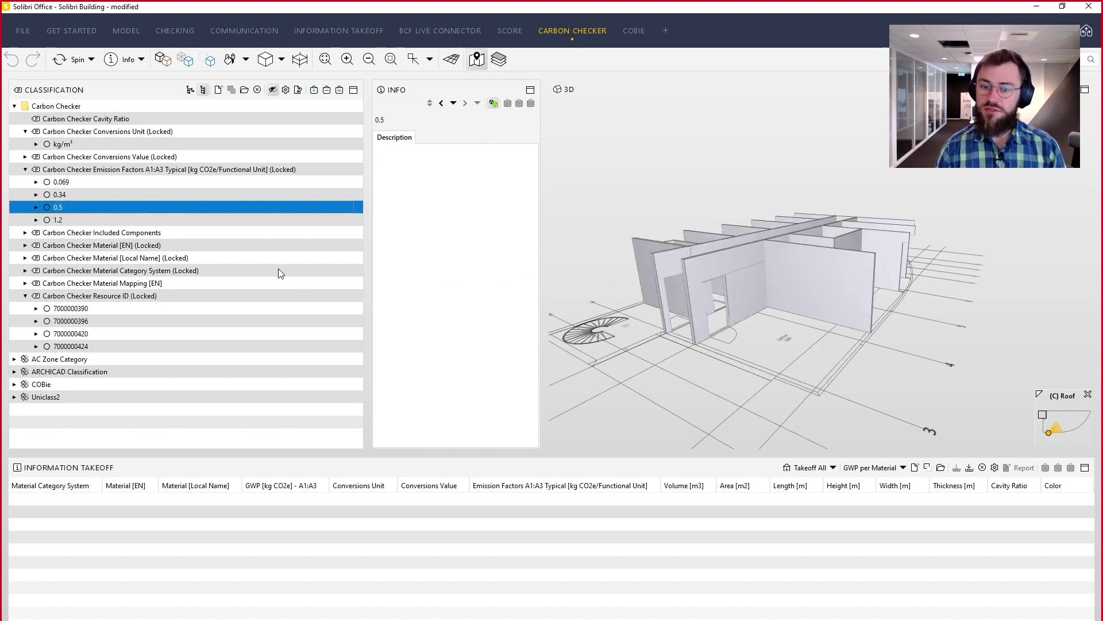
key("Up")
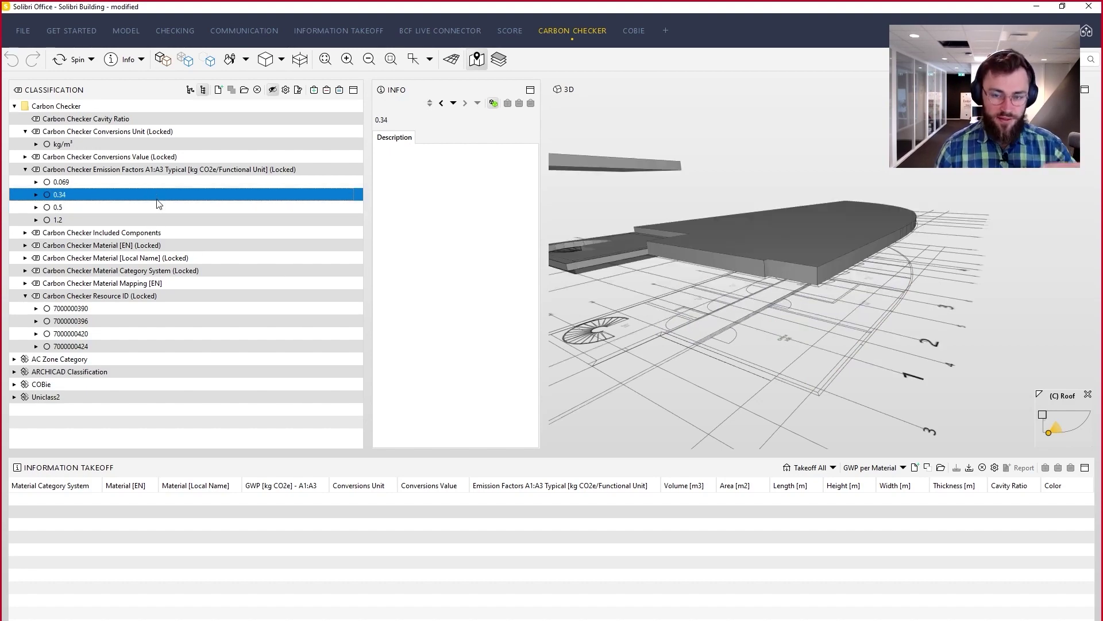
left_click(166, 184)
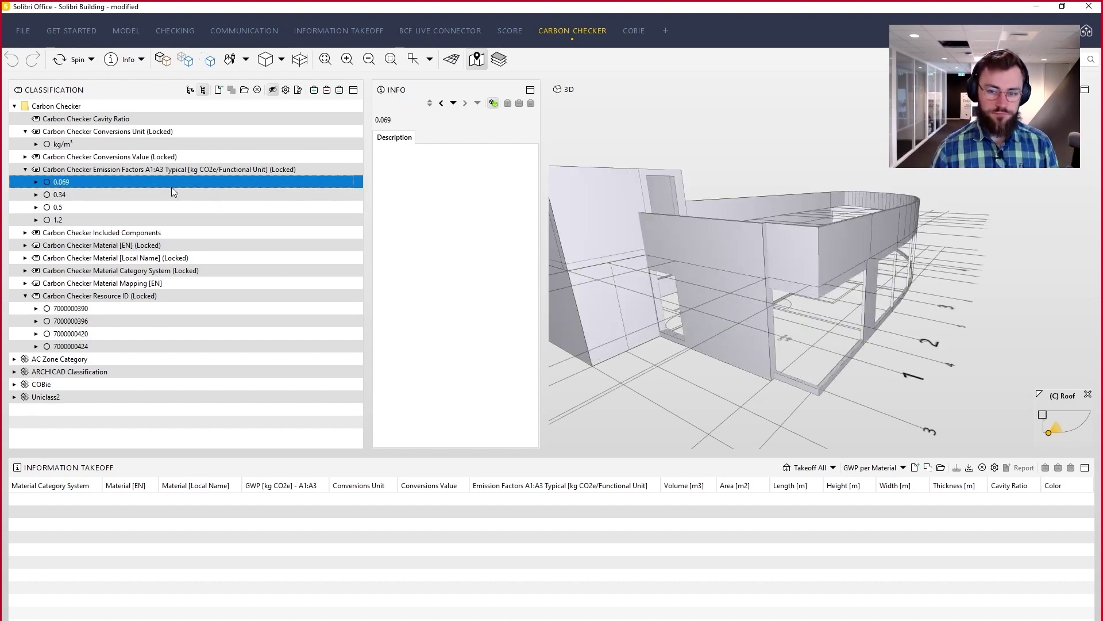
left_click_drag(674, 239, 787, 281)
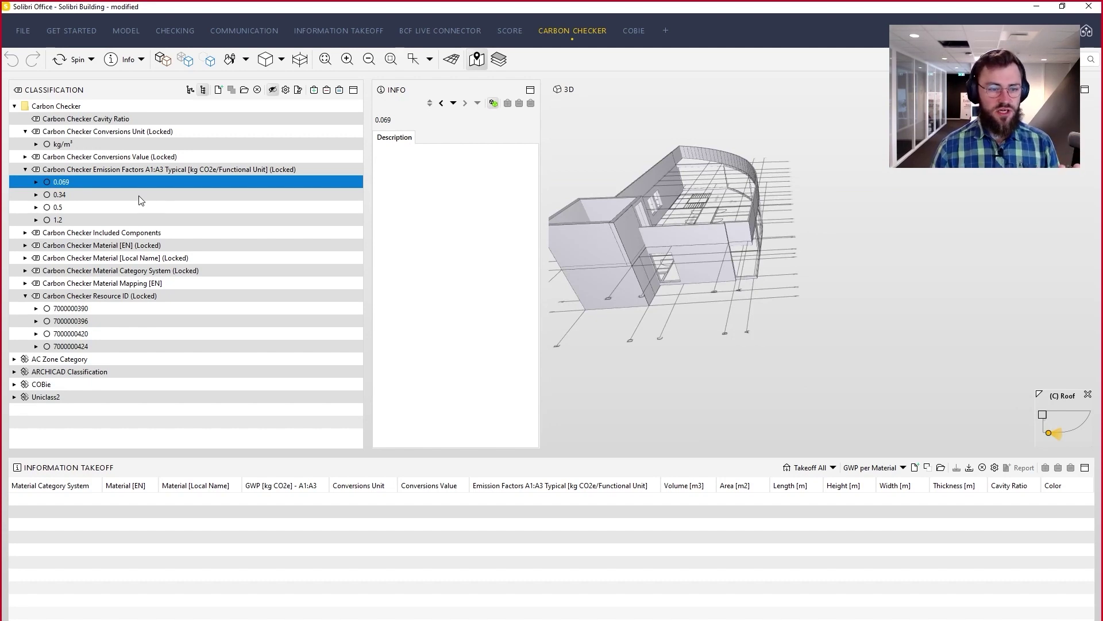
left_click(25, 157)
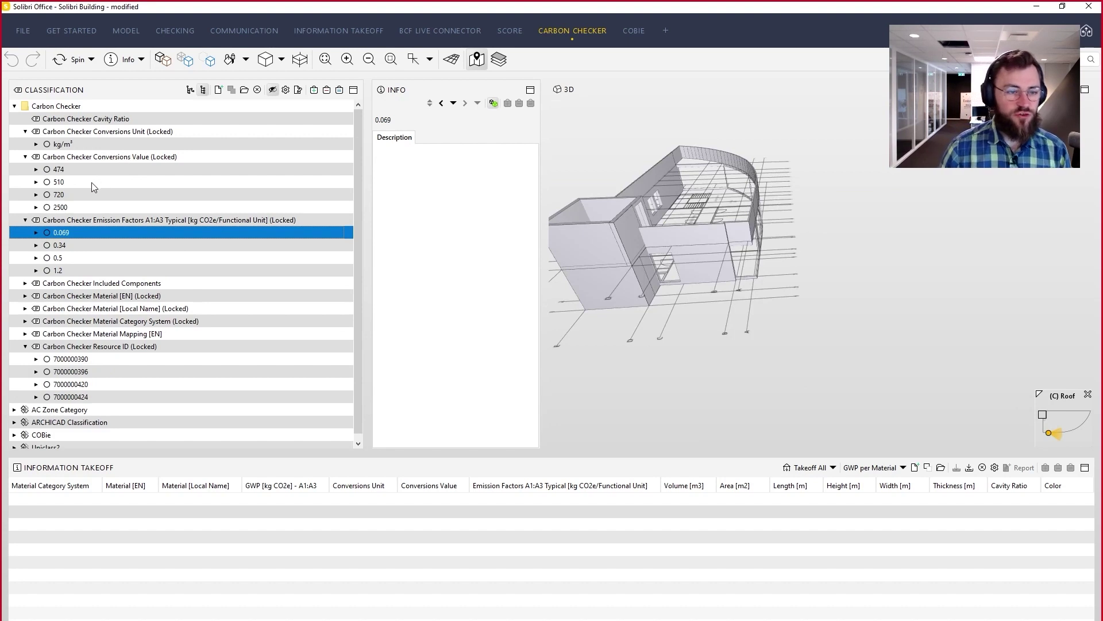
- Check the components for conversion values 474, 510, 720 and 2500
left_click(93, 147)
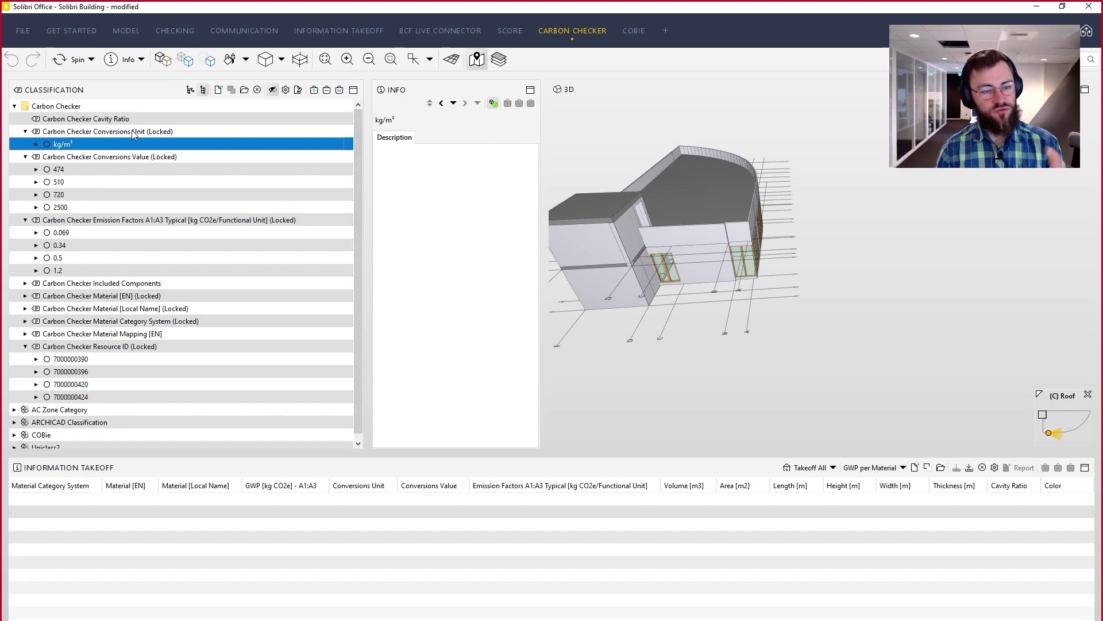
left_click(104, 170)
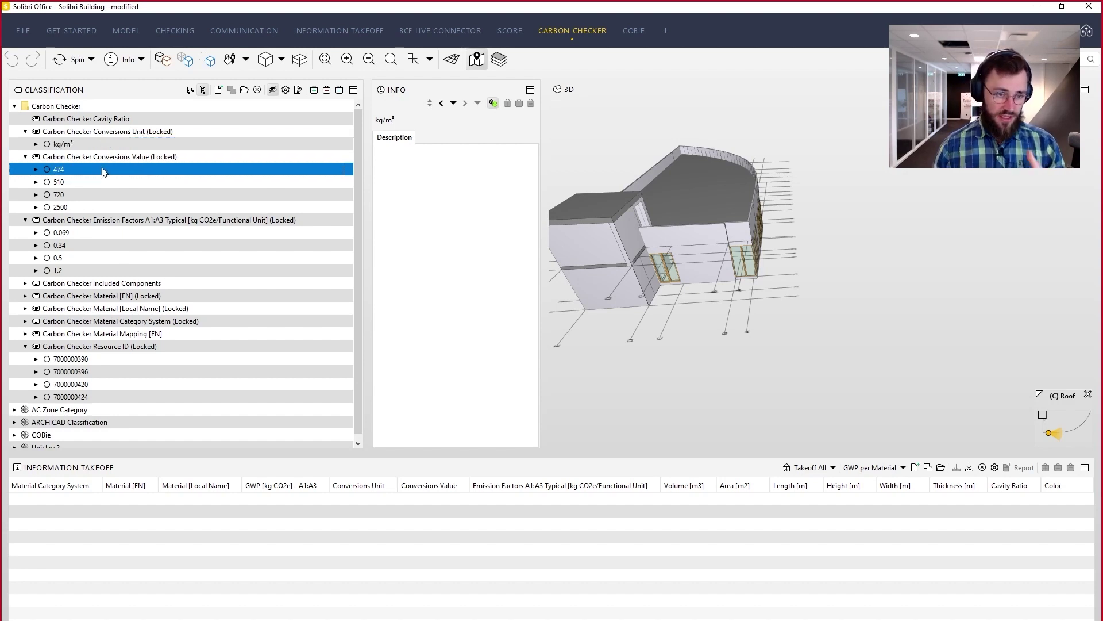
left_click(110, 182)
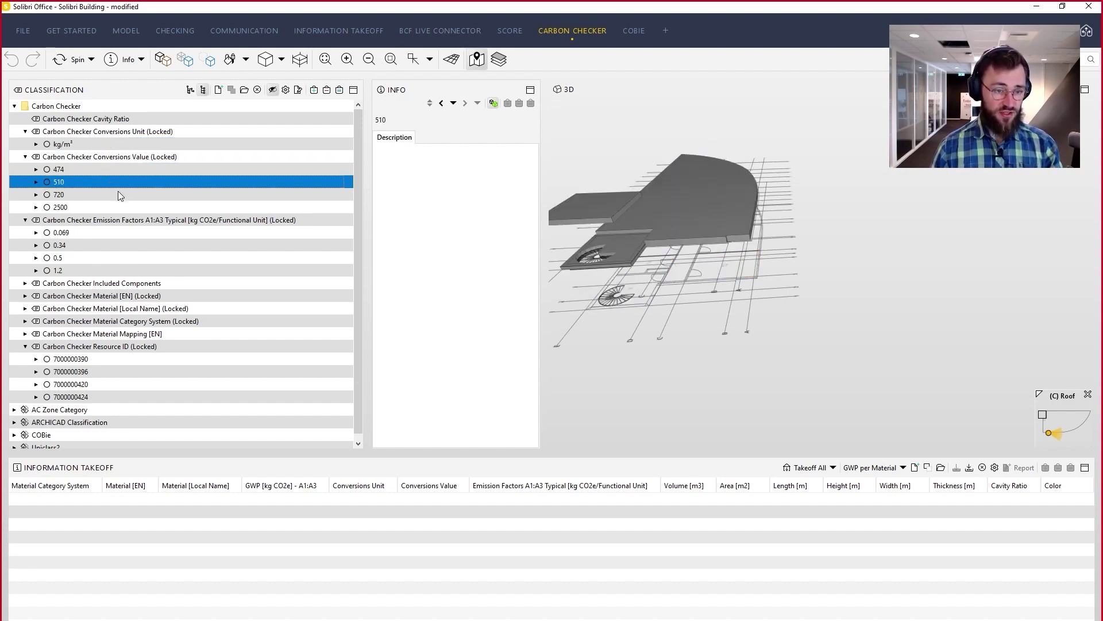
key("Down")
key("Down")
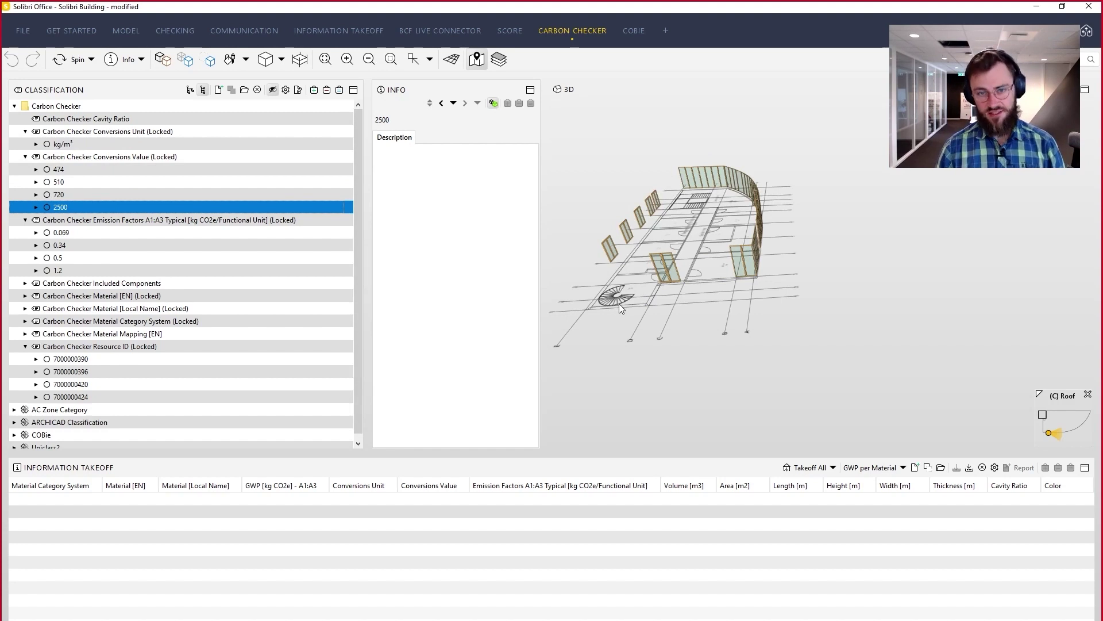
- Collapse the Conversions Value, Conversions Unit, Emission Factors and Resource ID nodes
left_click(26, 156)
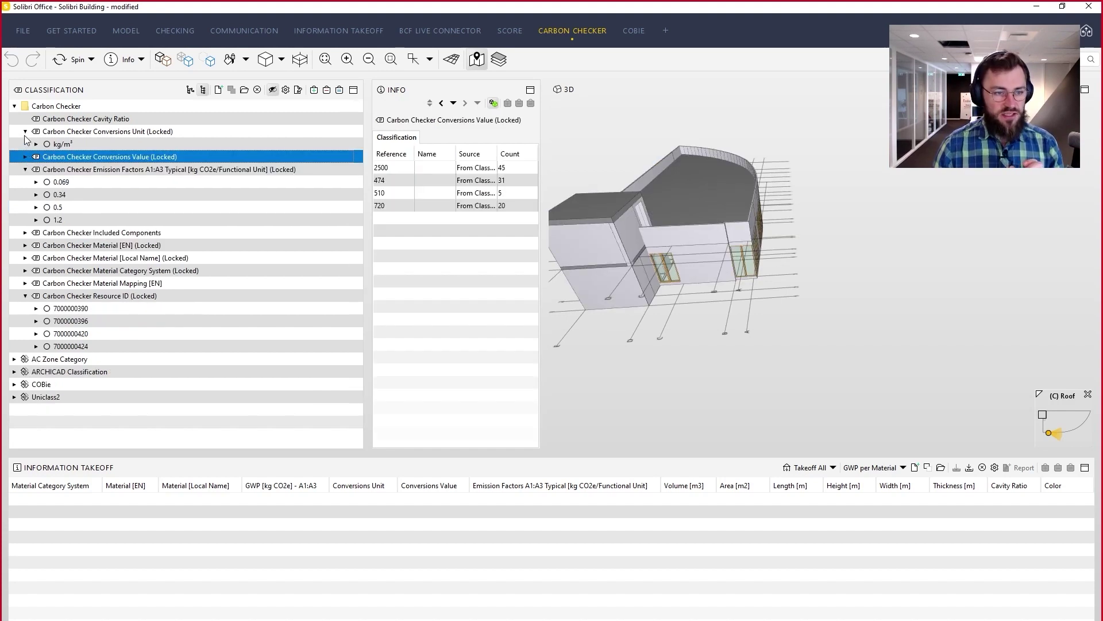
left_click(25, 131)
left_click(25, 157)
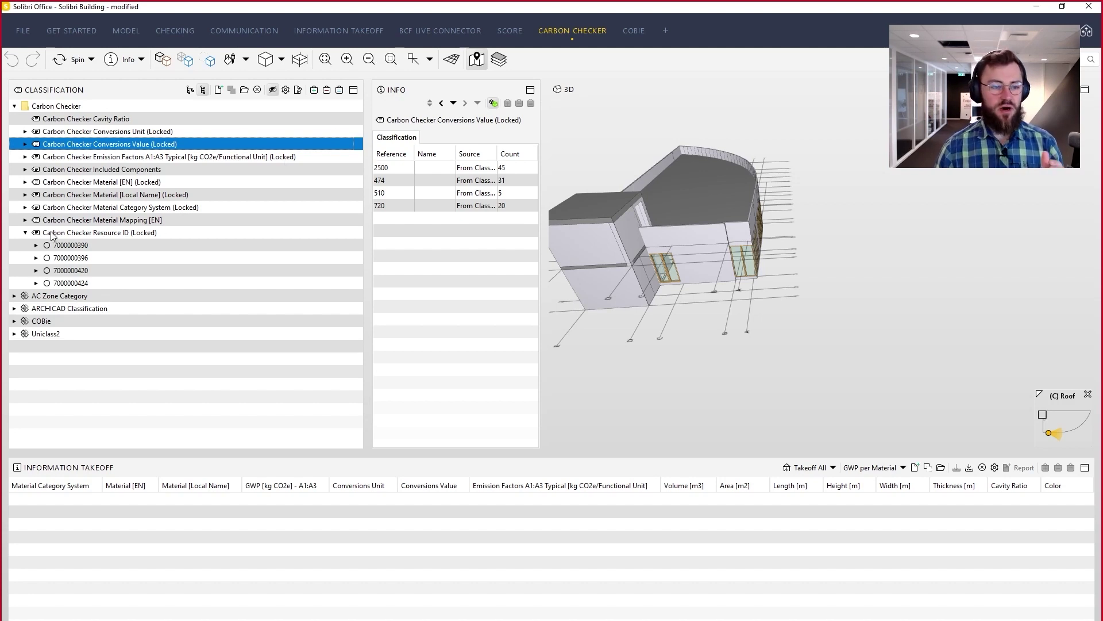
left_click(25, 234)
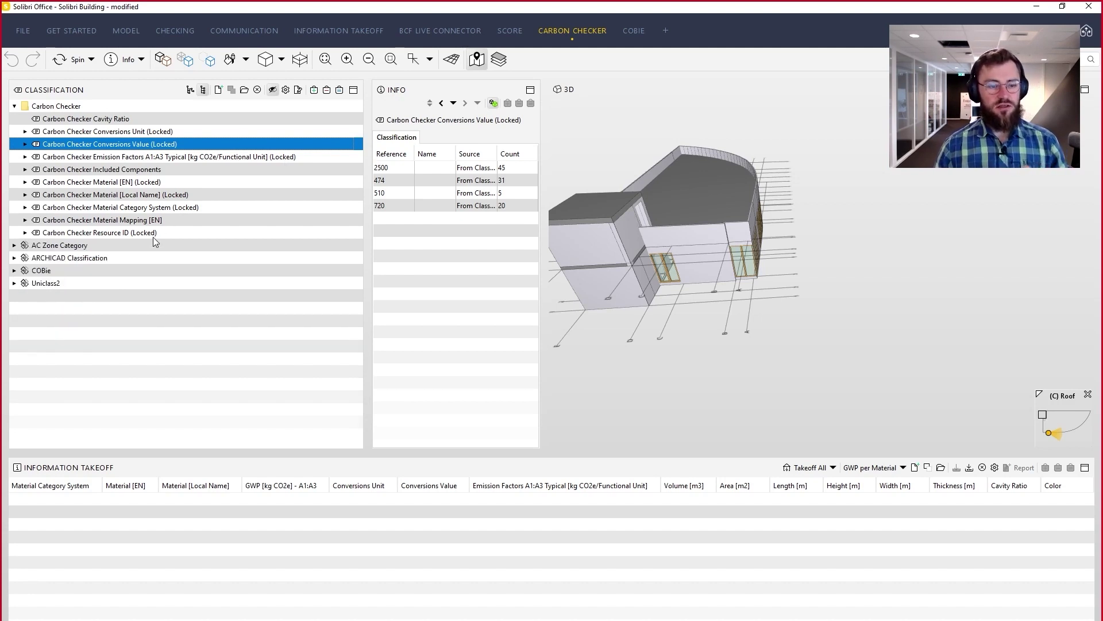
left_click(141, 223)
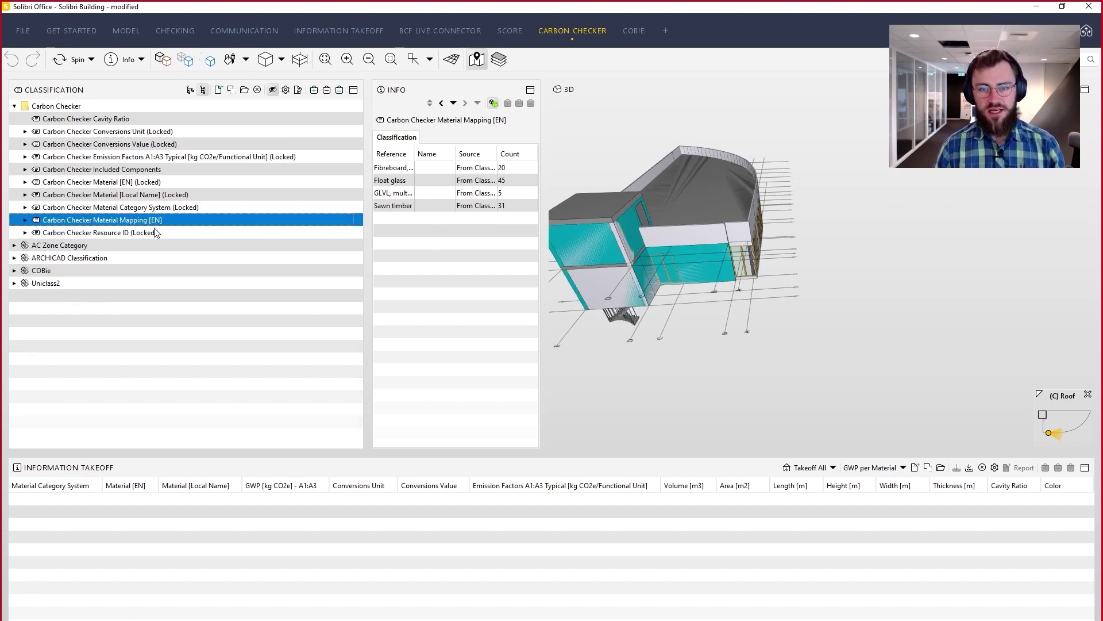
right_click(180, 222)
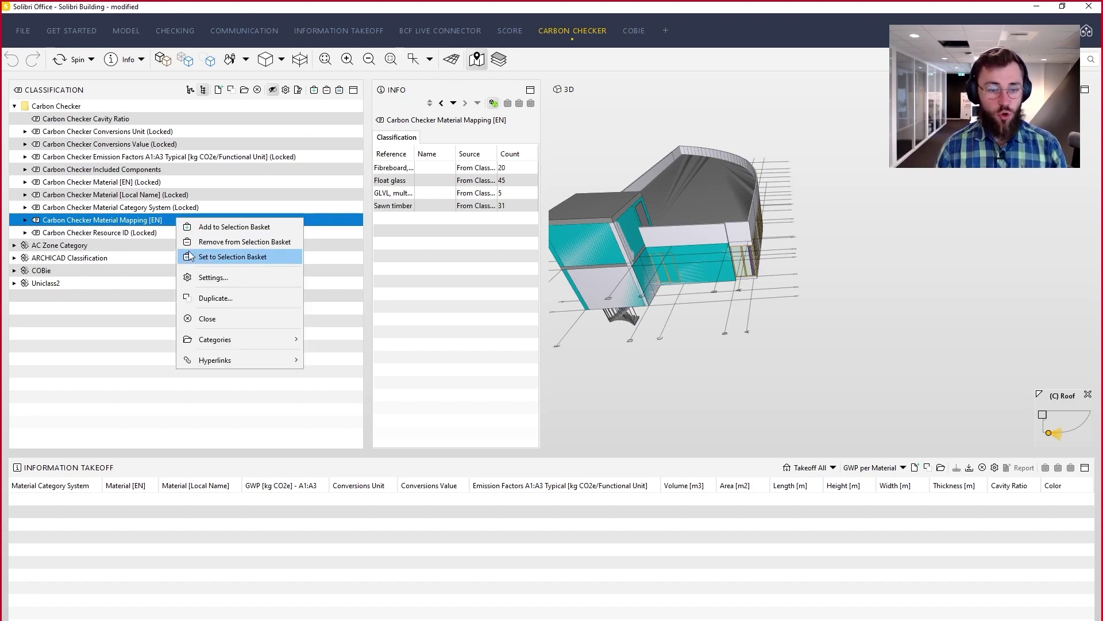
left_click(212, 280)
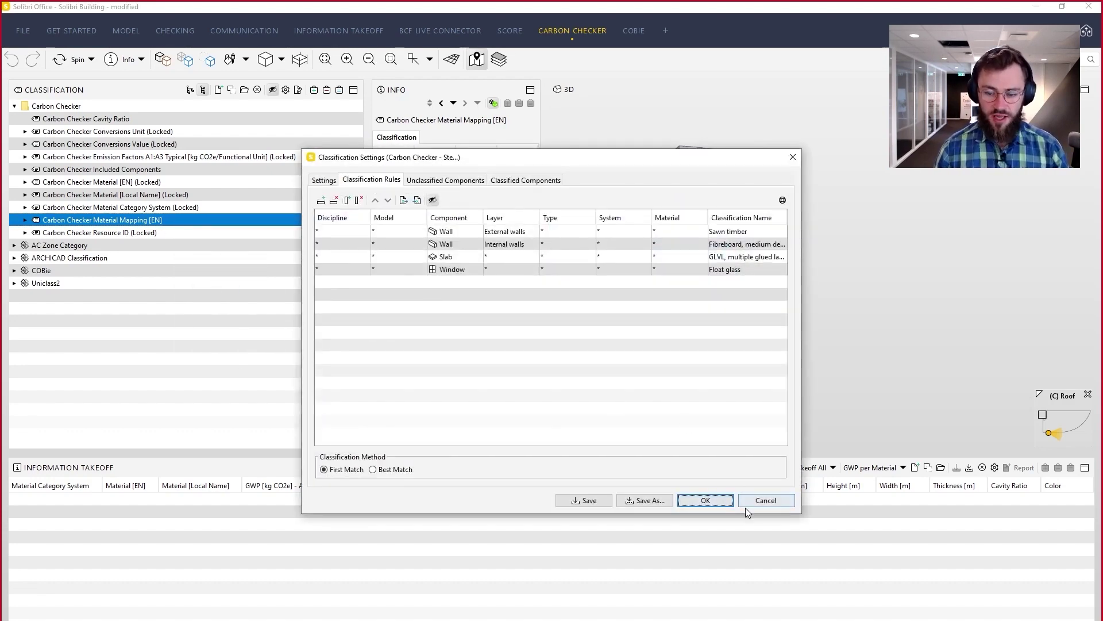
left_click(760, 502)
left_click(97, 233)
left_click(132, 207)
left_click(147, 181)
left_click(229, 157)
left_click(198, 144)
left_click(189, 131)
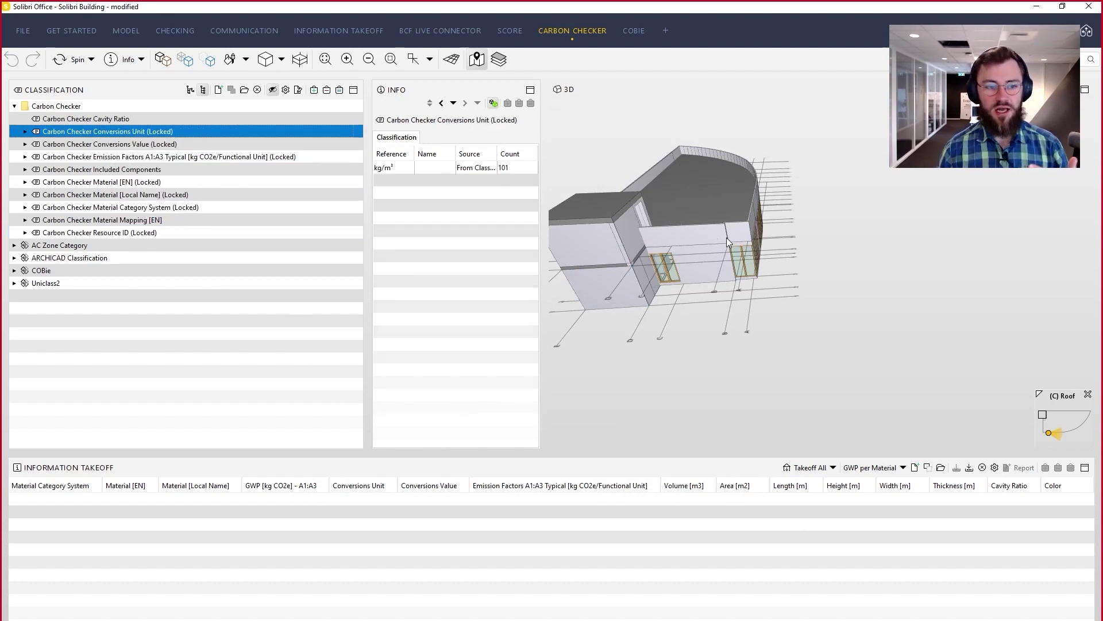
scroll(728, 239, "up", 5)
- Select the glazed window pane and resize the panels to give its properties more room
left_click(779, 313)
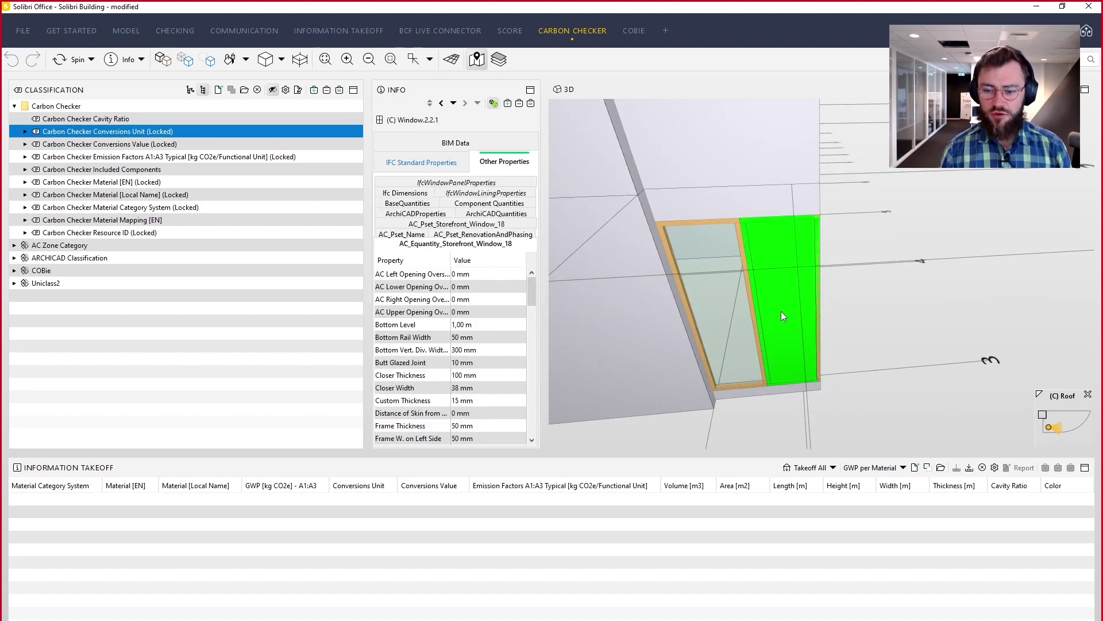
left_click_drag(544, 255, 865, 255)
left_click_drag(365, 258, 333, 259)
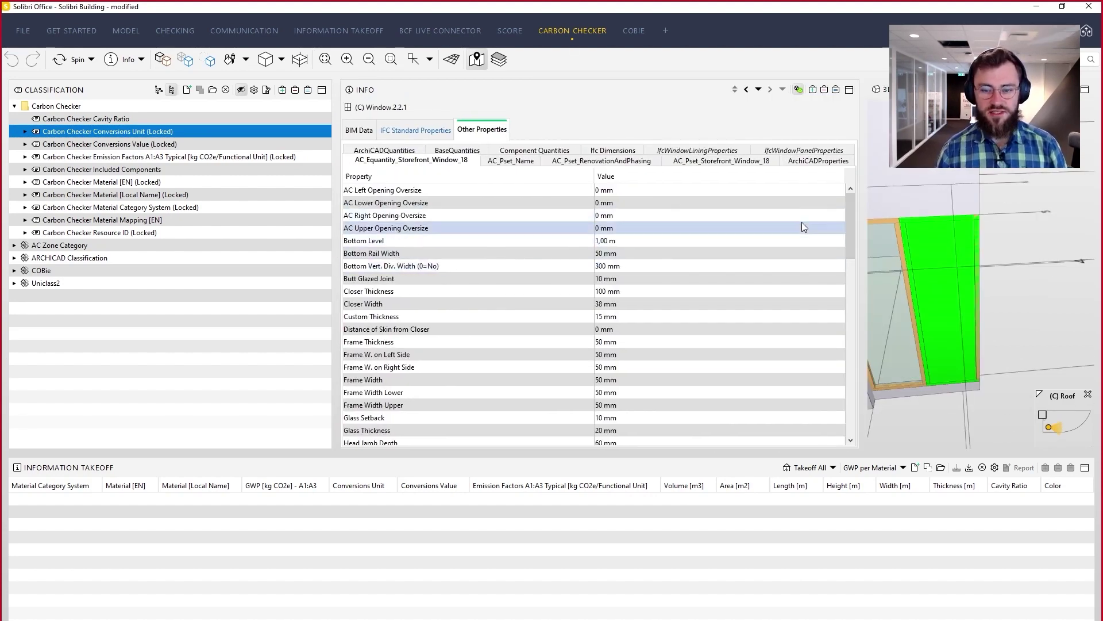
left_click_drag(853, 235, 730, 235)
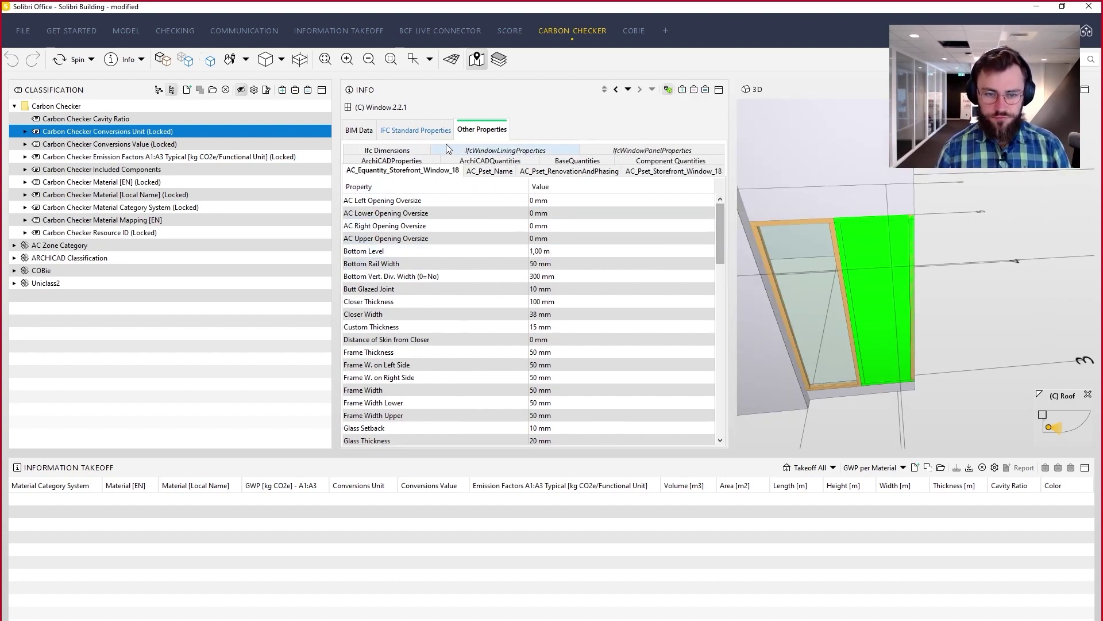
- Select Window.2.2.1's Carbon Checker rows in the Classification tab, with the name column widened
left_click(359, 131)
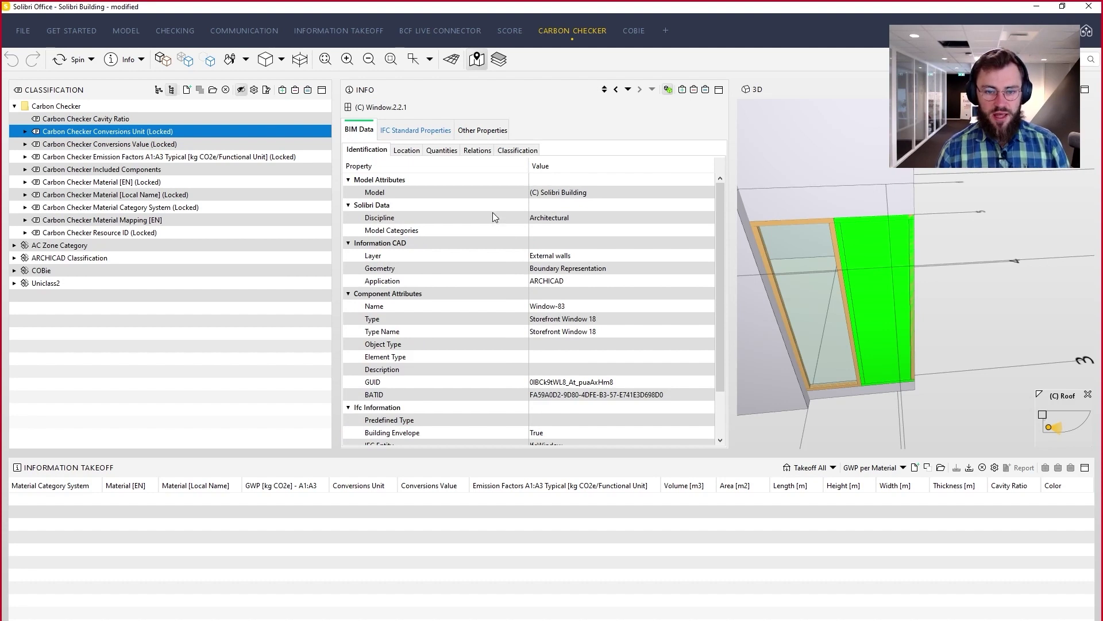
left_click(517, 150)
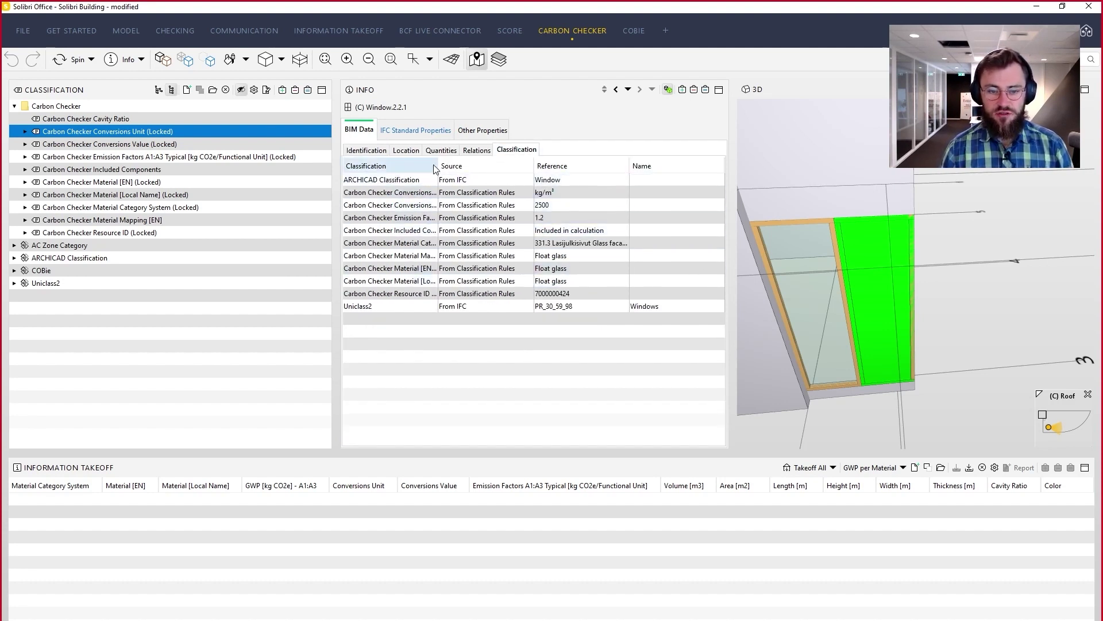
left_click_drag(437, 167, 522, 168)
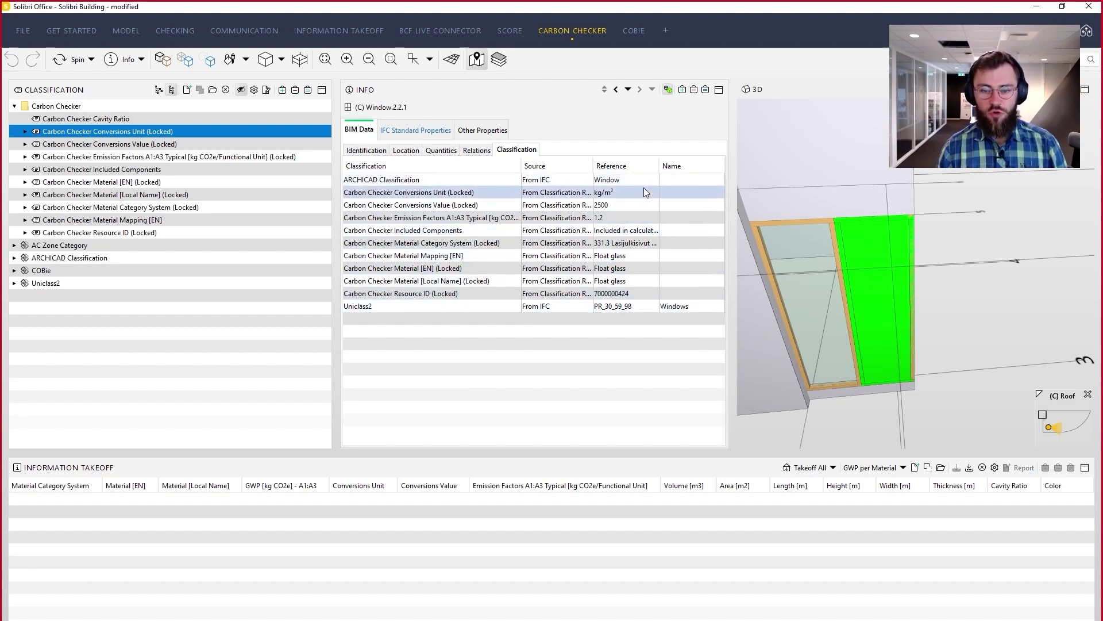
left_click_drag(645, 192, 638, 294)
left_click_drag(474, 191, 471, 288)
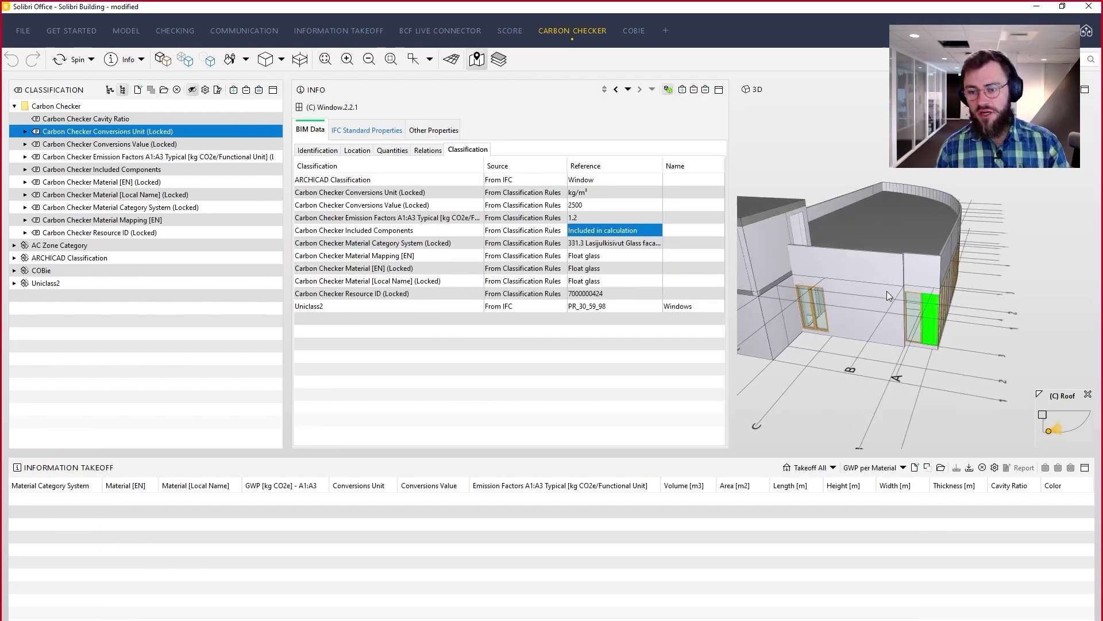
- Drag the Info panel splitter left twice until the whole building and green window show
left_click_drag(730, 255, 610, 287)
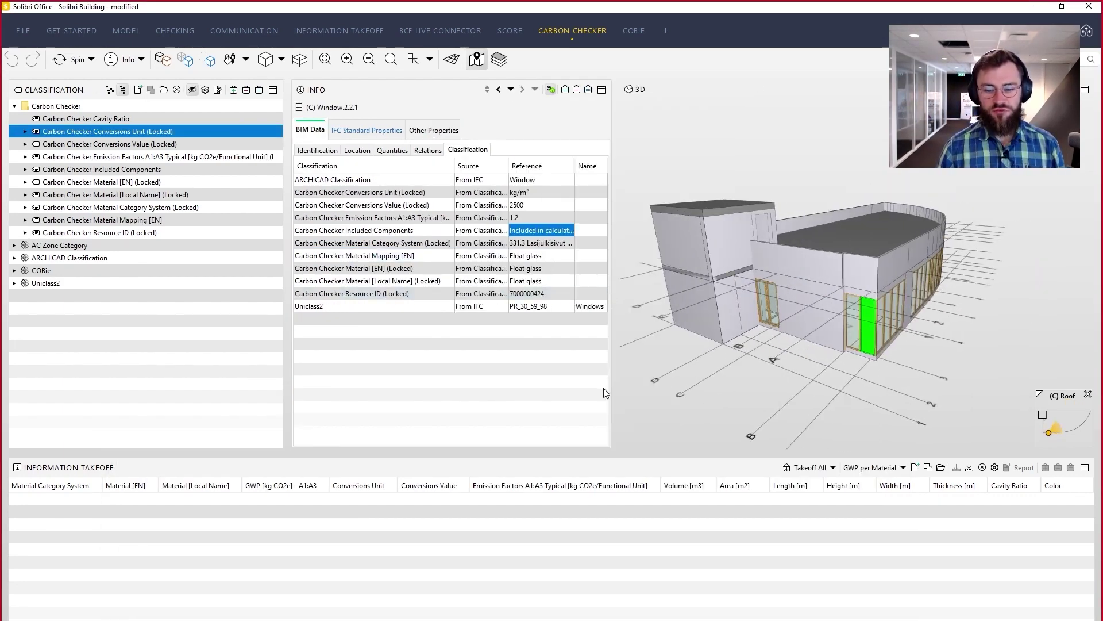
left_click_drag(611, 388, 595, 377)
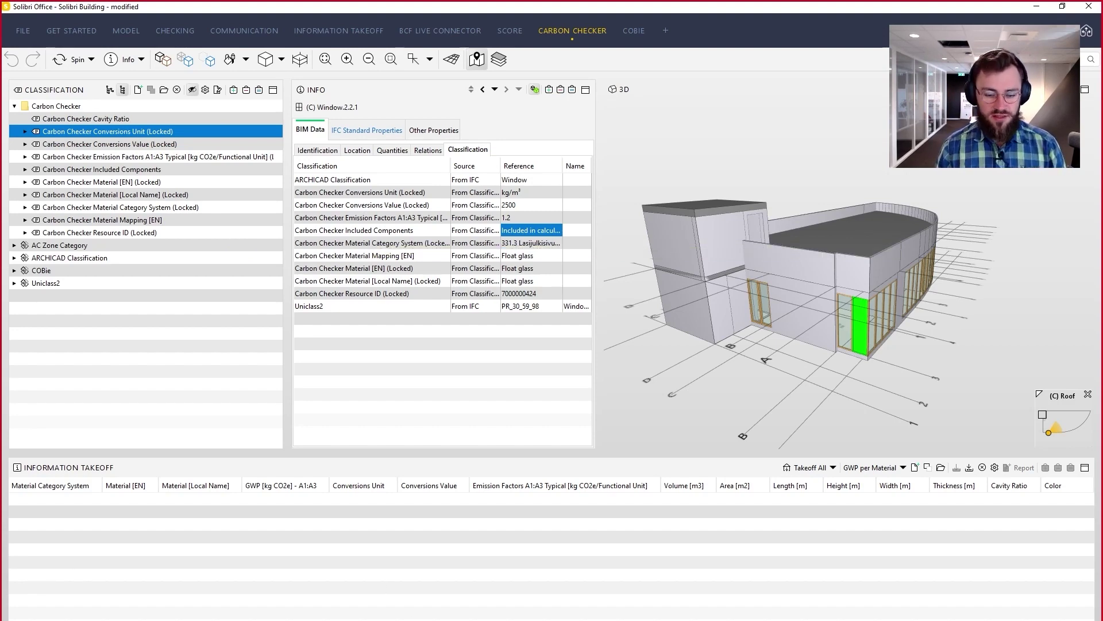
- In Firefox, glance at the Boverket page, then return to the Rakentamisen päästötietokanta page
key("alt+Tab")
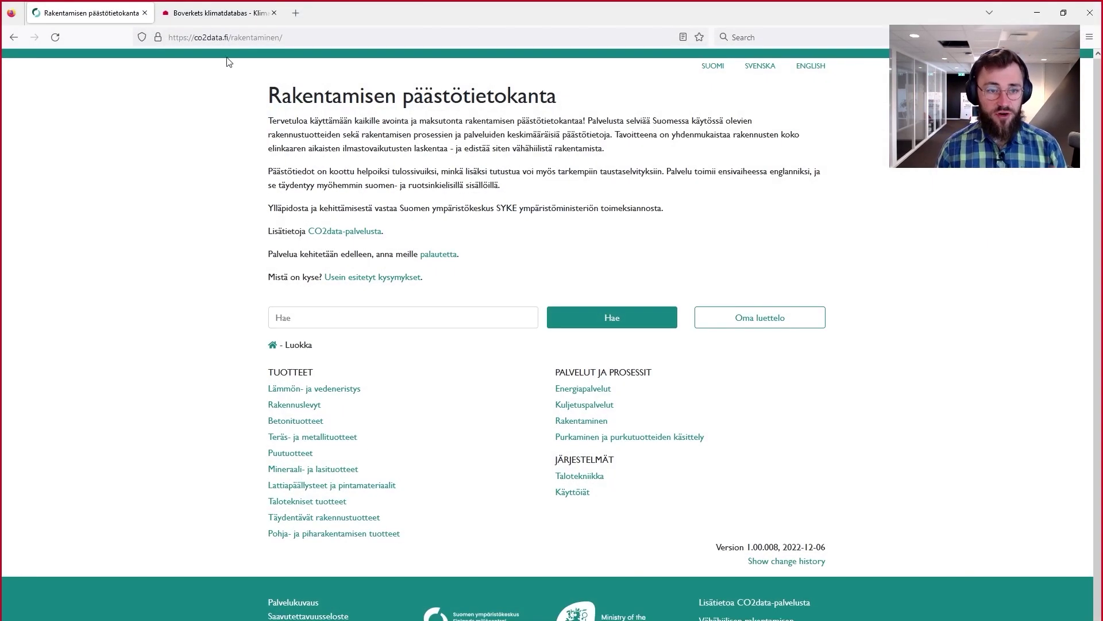
left_click(218, 12)
left_click(121, 17)
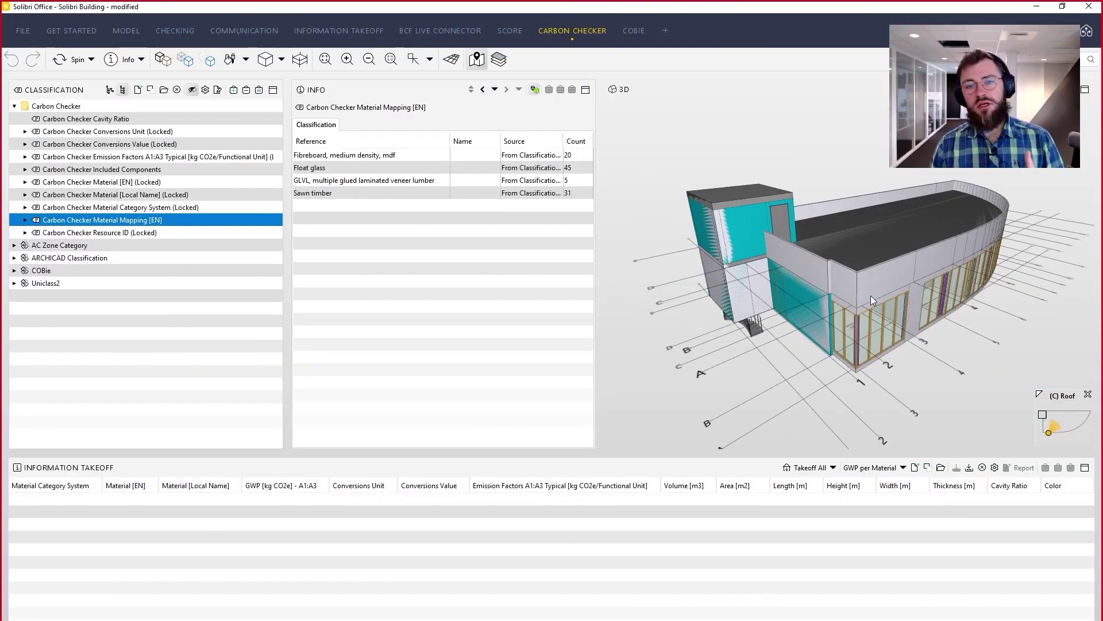
- Orbit and zoom the 3D view to a near-frontal look at the facade and roof slab
mouse_move(871, 295)
left_mouse_down()
mouse_move(811, 240)
mouse_move(864, 279)
left_mouse_up()
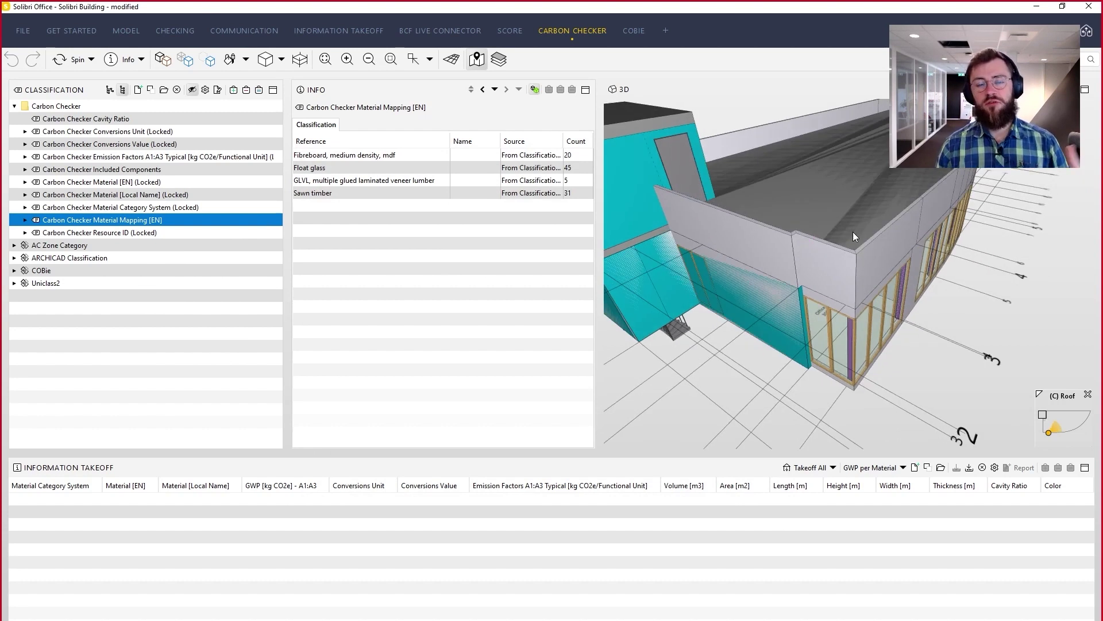
mouse_move(837, 253)
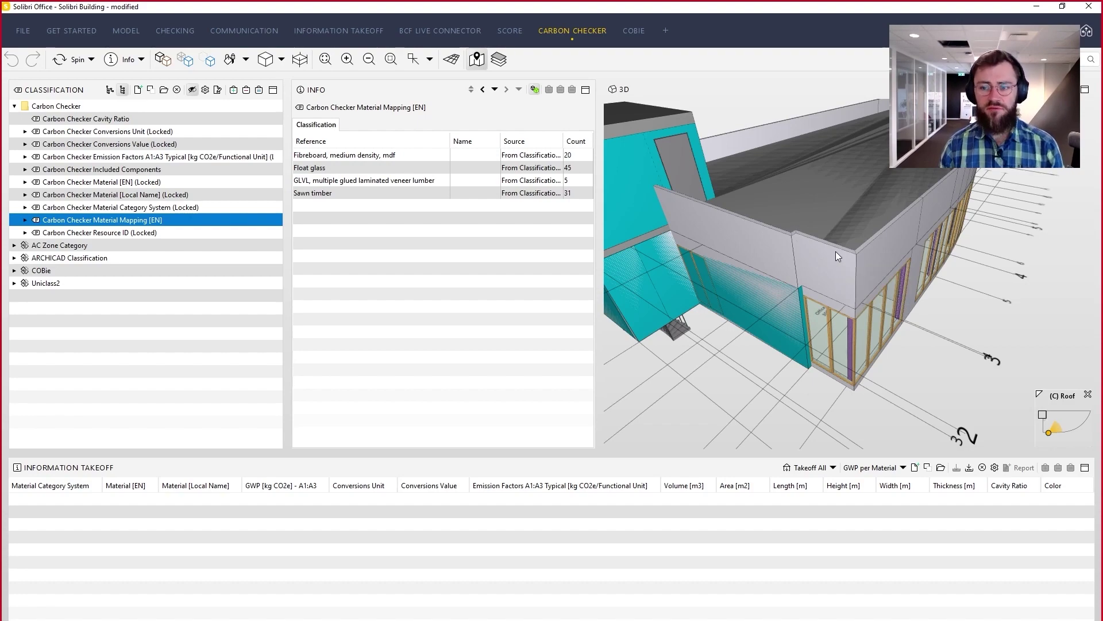
left_click_drag(866, 202, 825, 241)
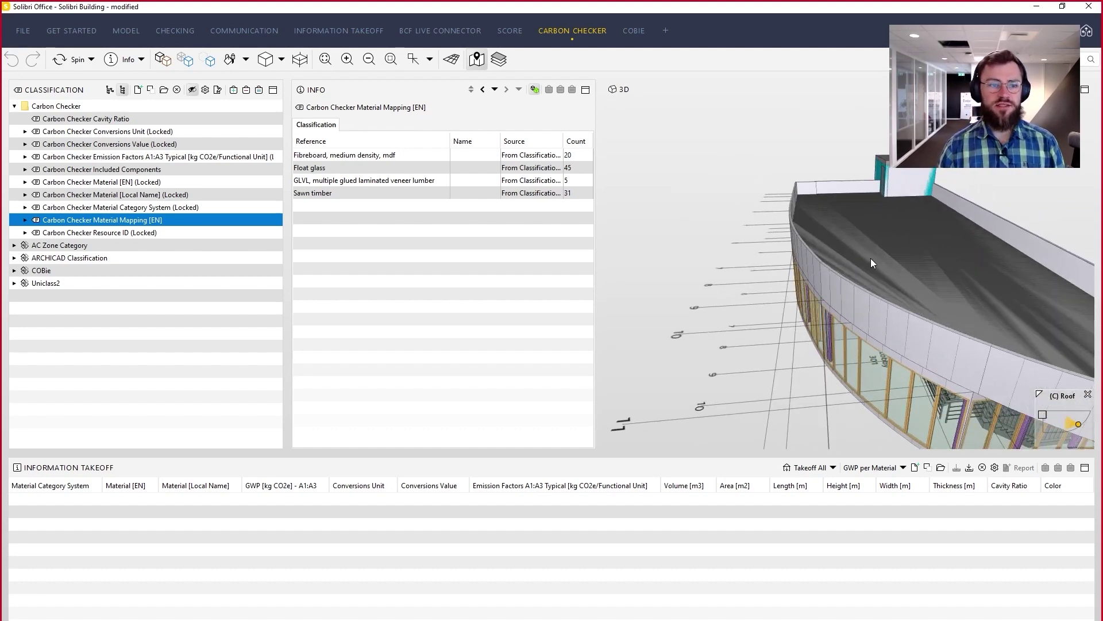
mouse_move(879, 290)
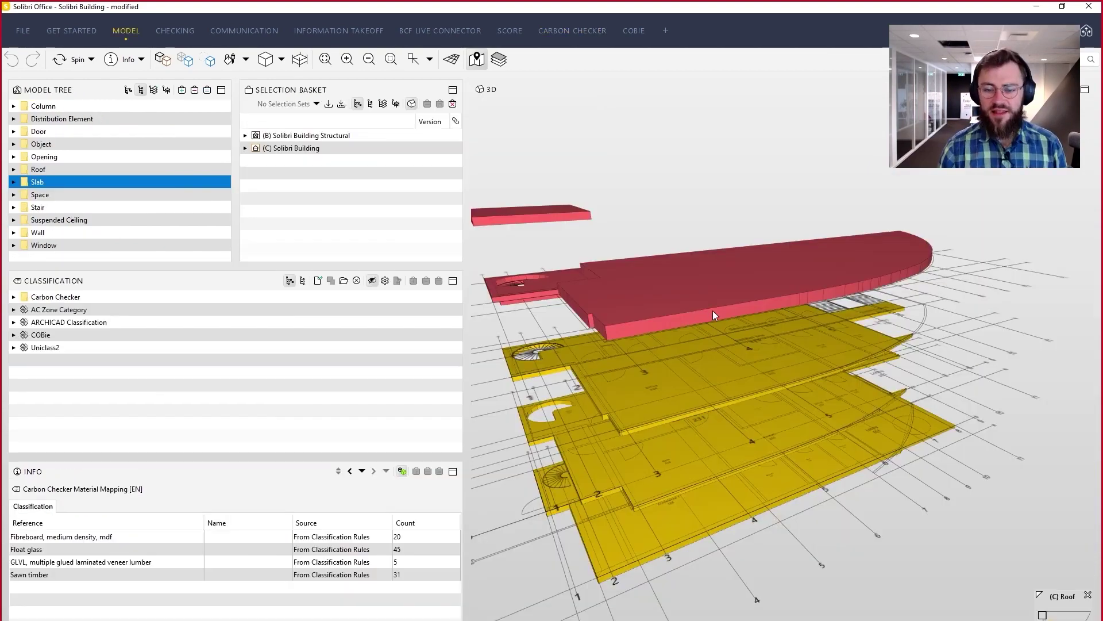
scroll(753, 251, "up", 5)
- Orbit around the red roof slab, then show the model tree as a per-model hierarchy
left_click_drag(880, 309, 925, 297)
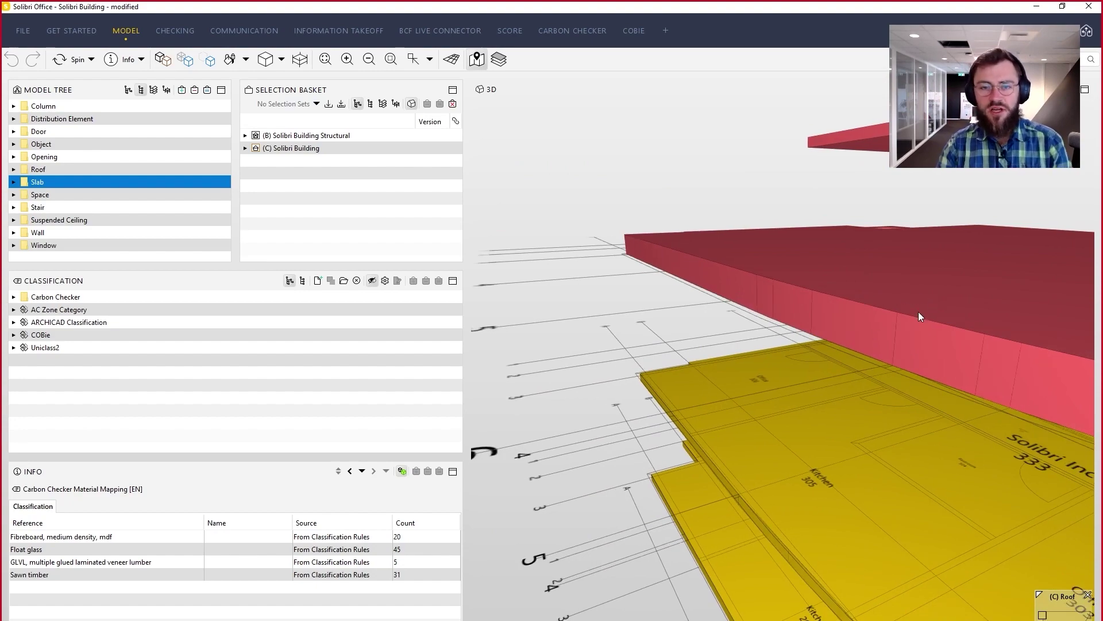
mouse_move(918, 313)
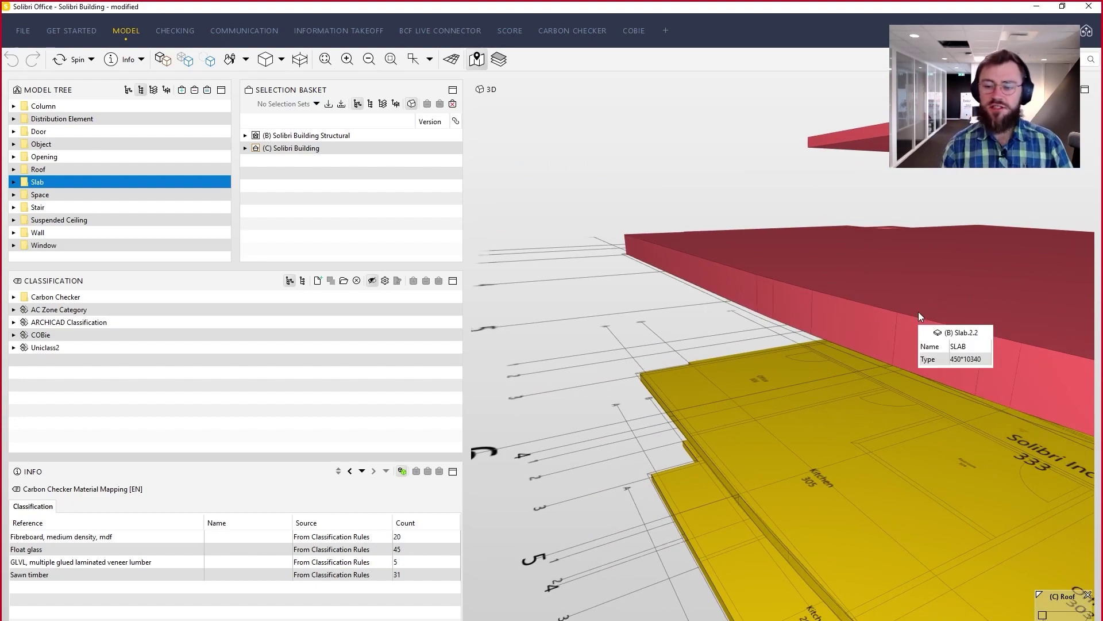
left_click_drag(915, 312, 969, 333)
mouse_move(969, 333)
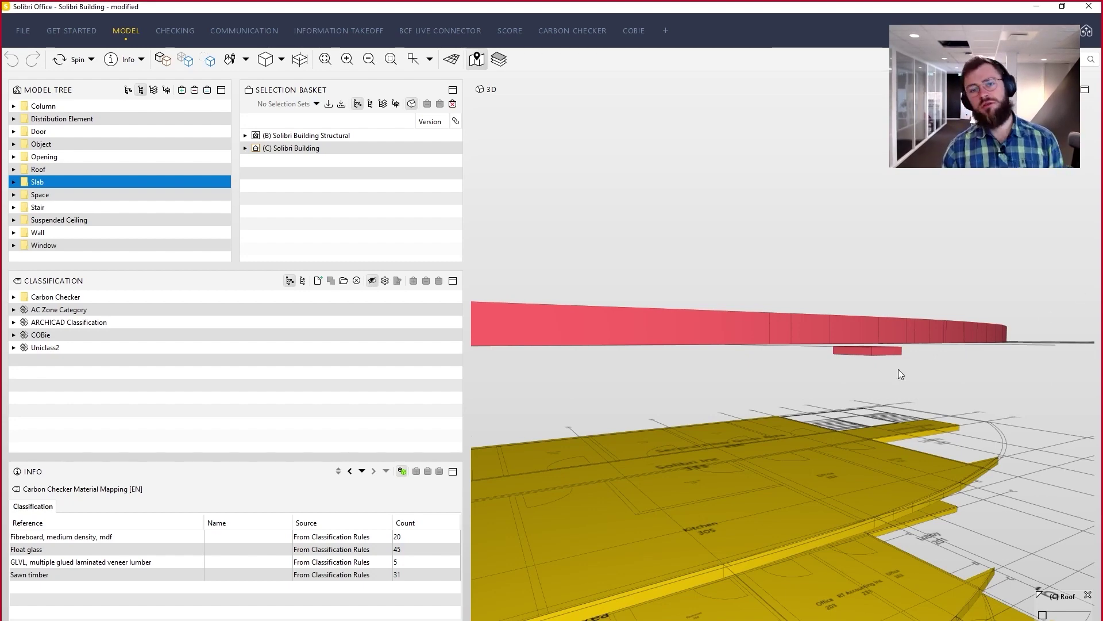
left_click_drag(846, 334, 860, 360)
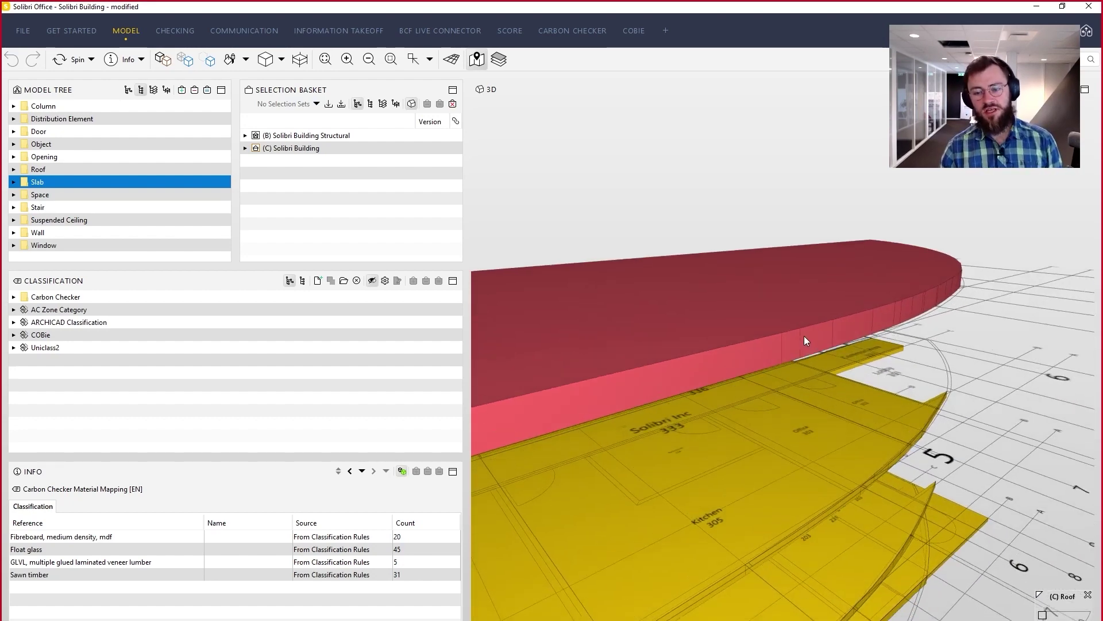
left_click(128, 89)
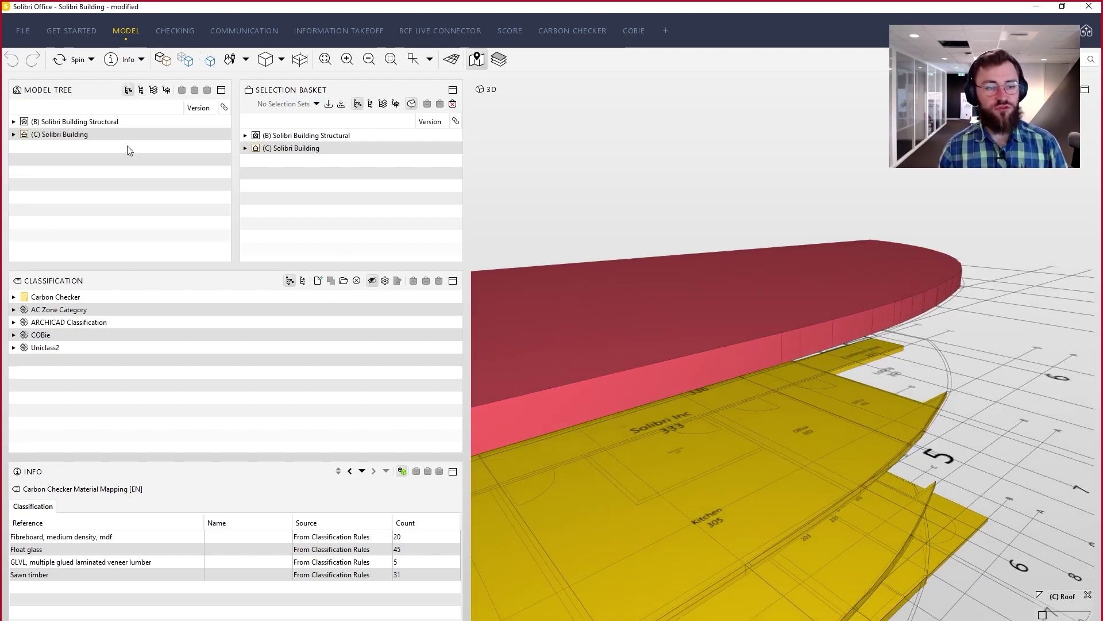
- Open the Settings of the Carbon Checker Cavity Ratio classification
left_click(546, 31)
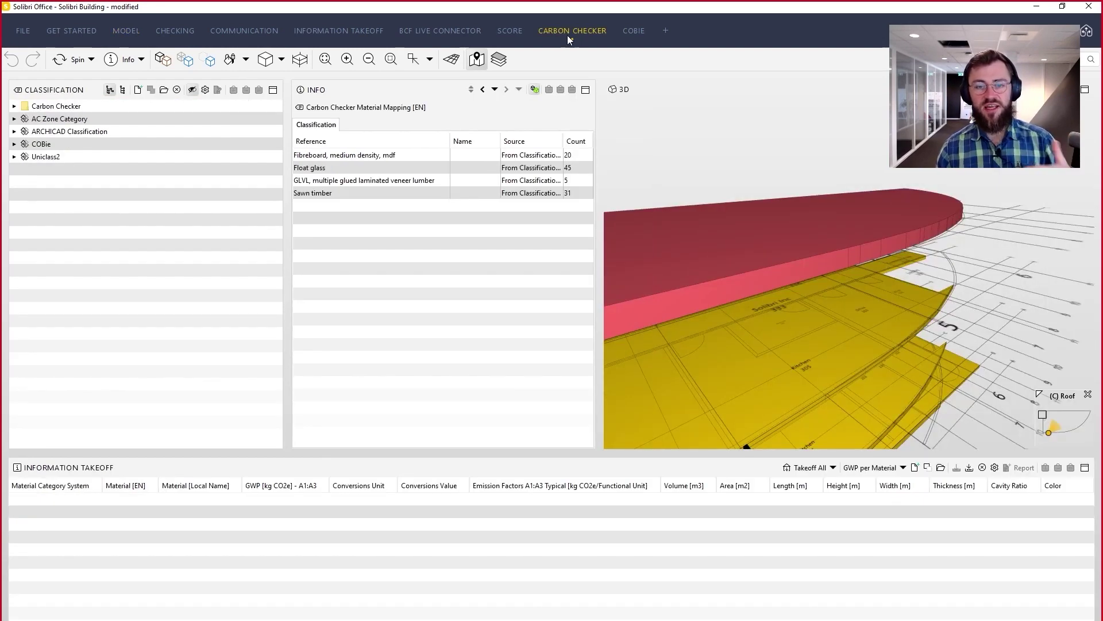
left_click(15, 106)
left_click(42, 118)
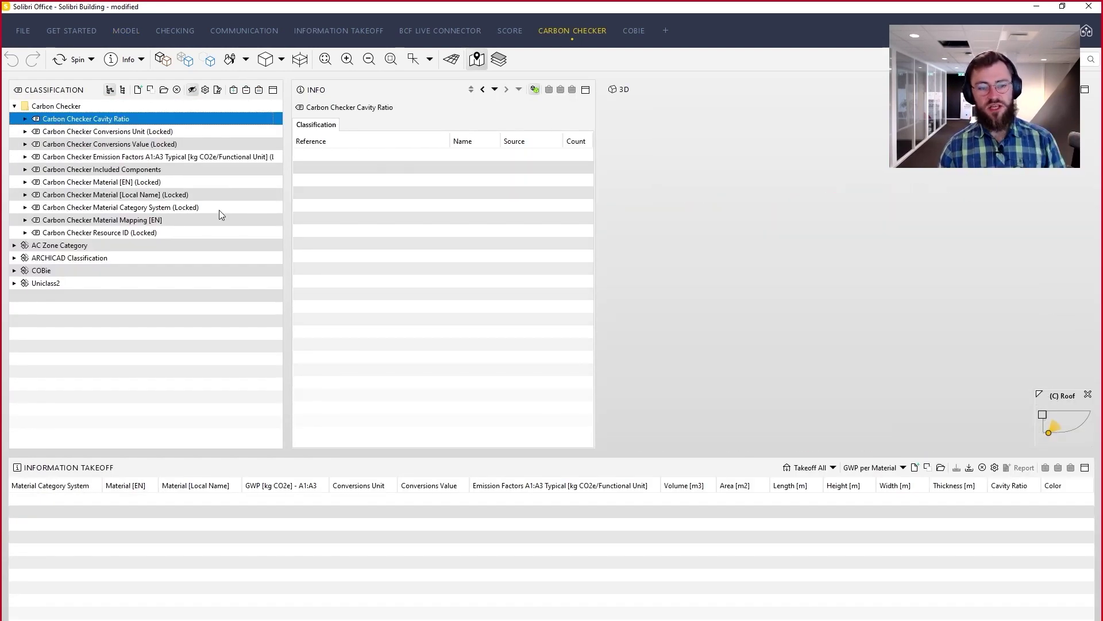
right_click(72, 118)
left_click(108, 176)
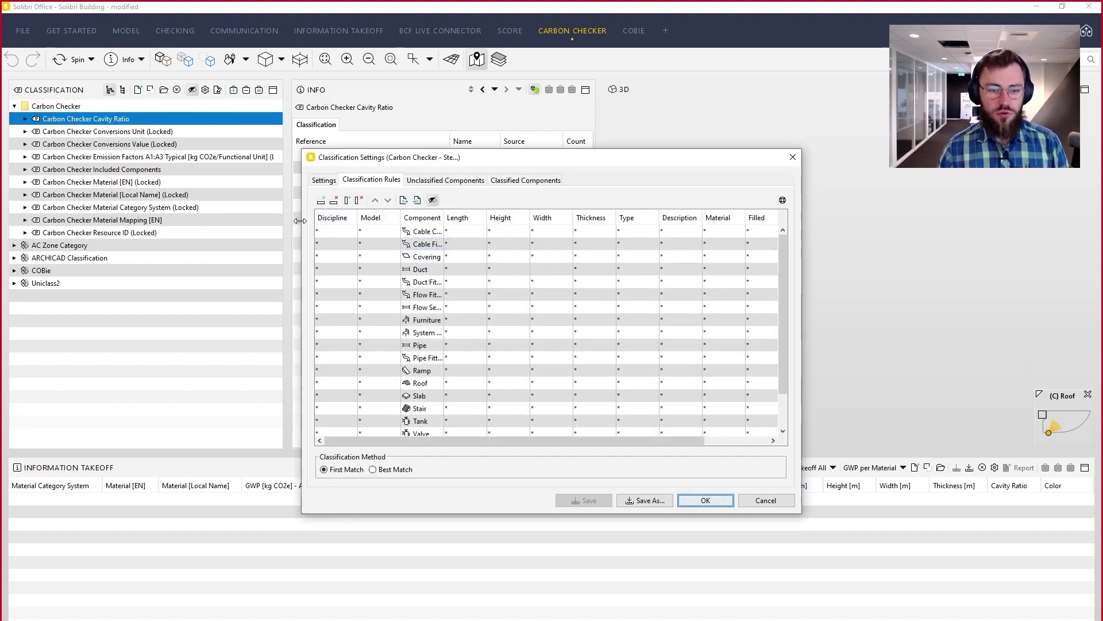
- Widen the settings dialog and resize the Filled and Classification Name columns
left_click_drag(303, 247, 26, 252)
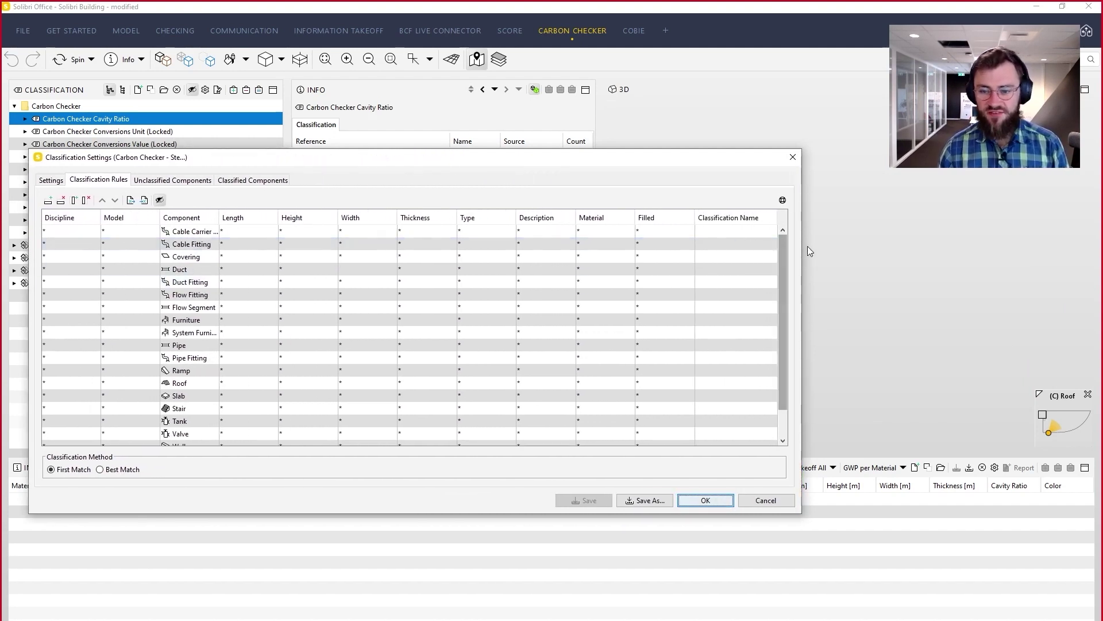
left_click_drag(802, 247, 1043, 251)
left_click_drag(917, 217, 815, 217)
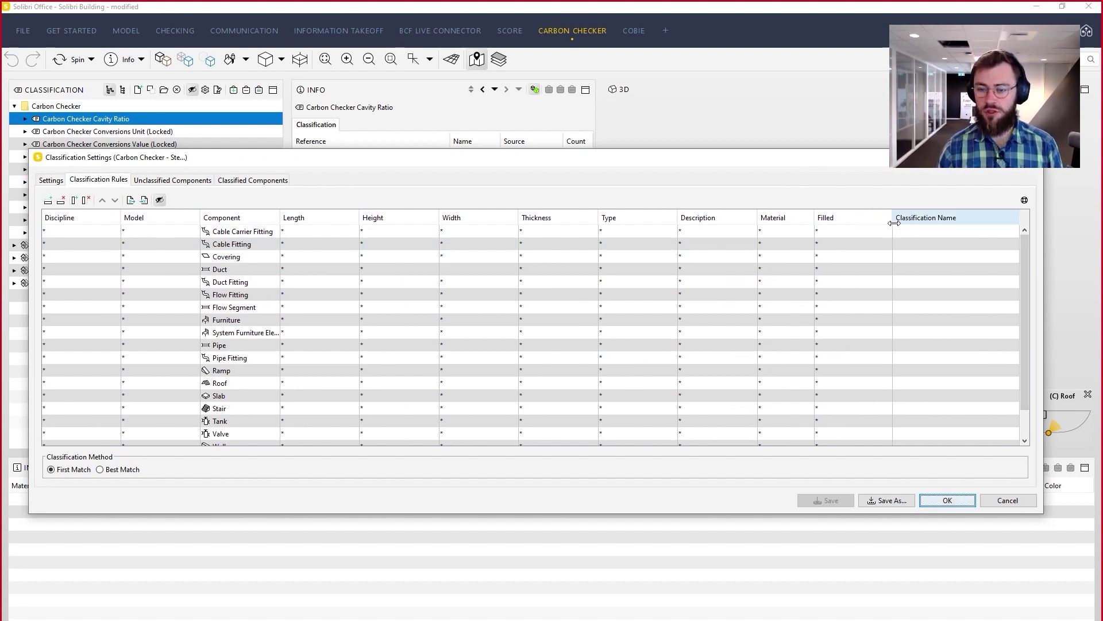
left_click_drag(893, 223, 855, 223)
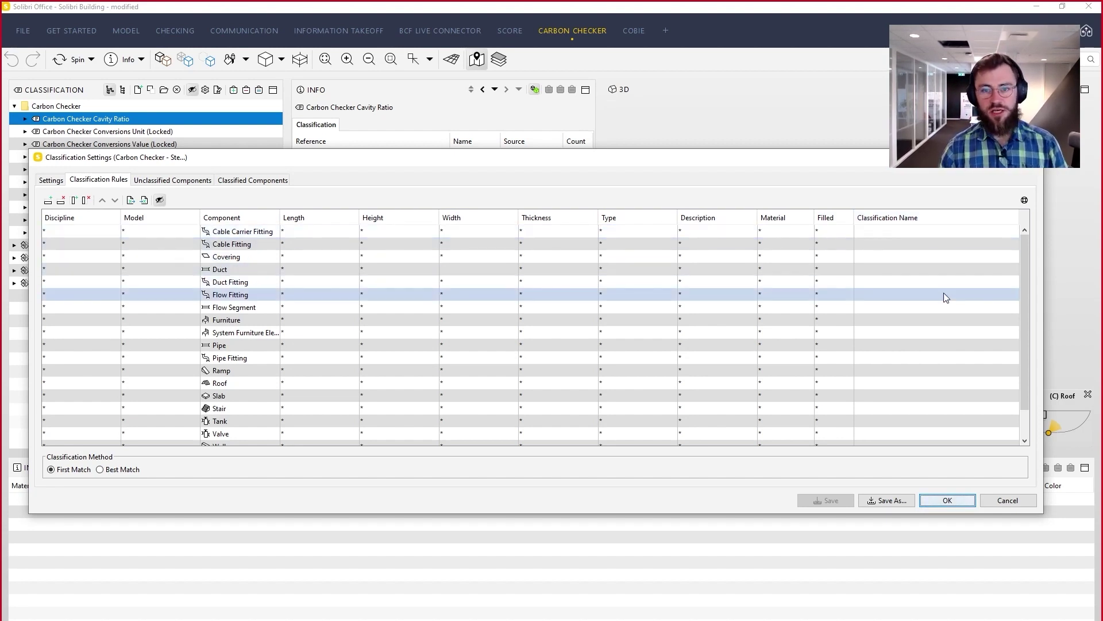
scroll(936, 282, "down", 1)
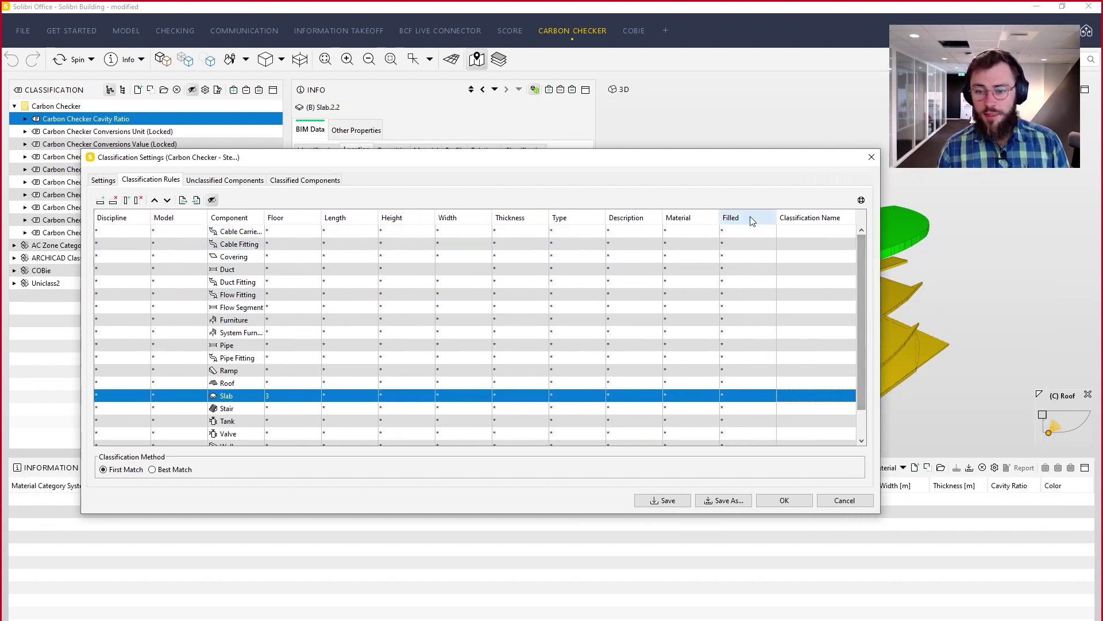
left_click_drag(776, 218, 756, 217)
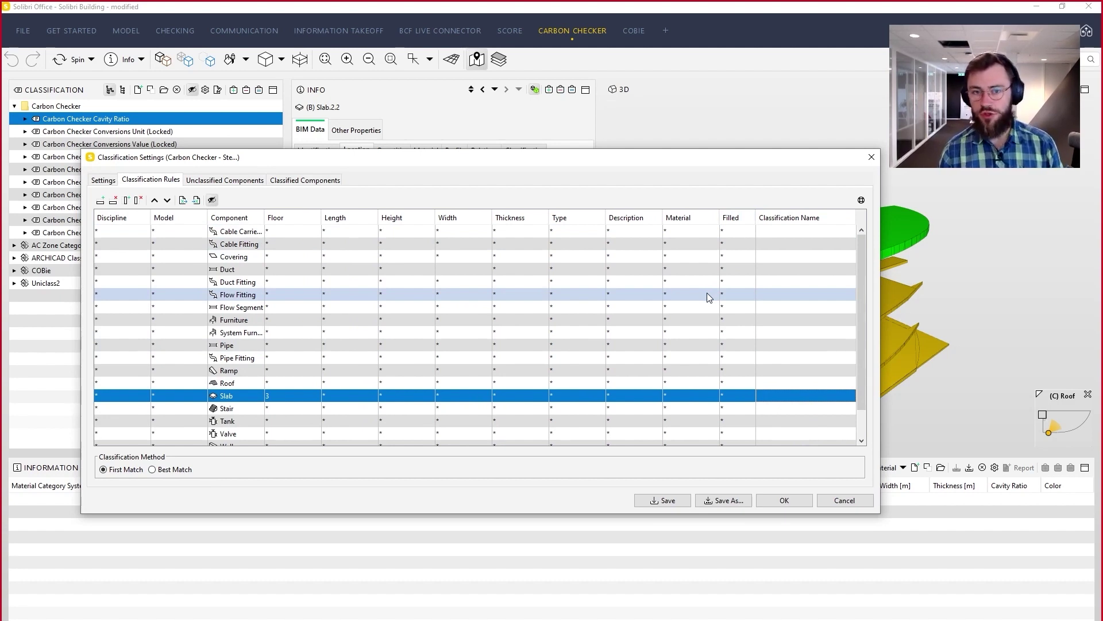
- Enter 0.5 as the Slab rule's Classification Name
left_click(794, 395)
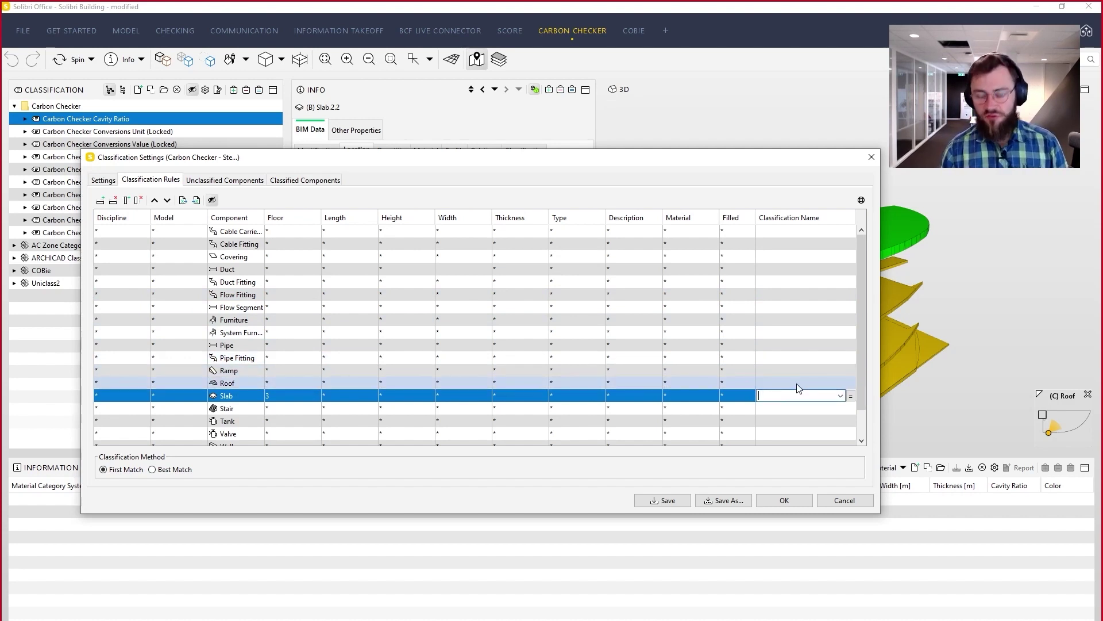
type("0.5")
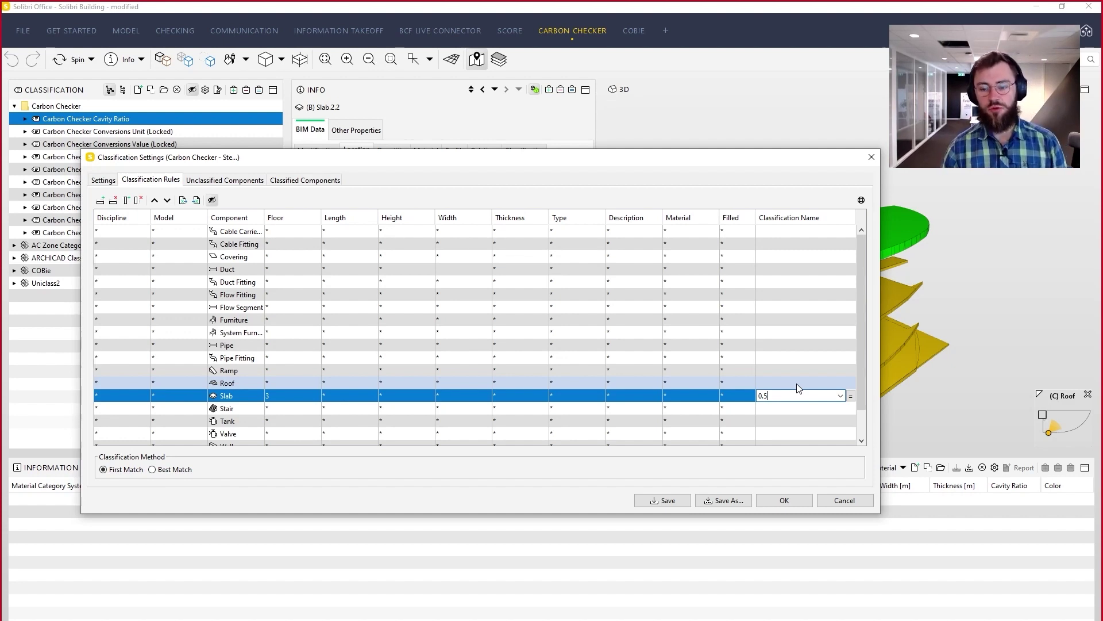
key("Return")
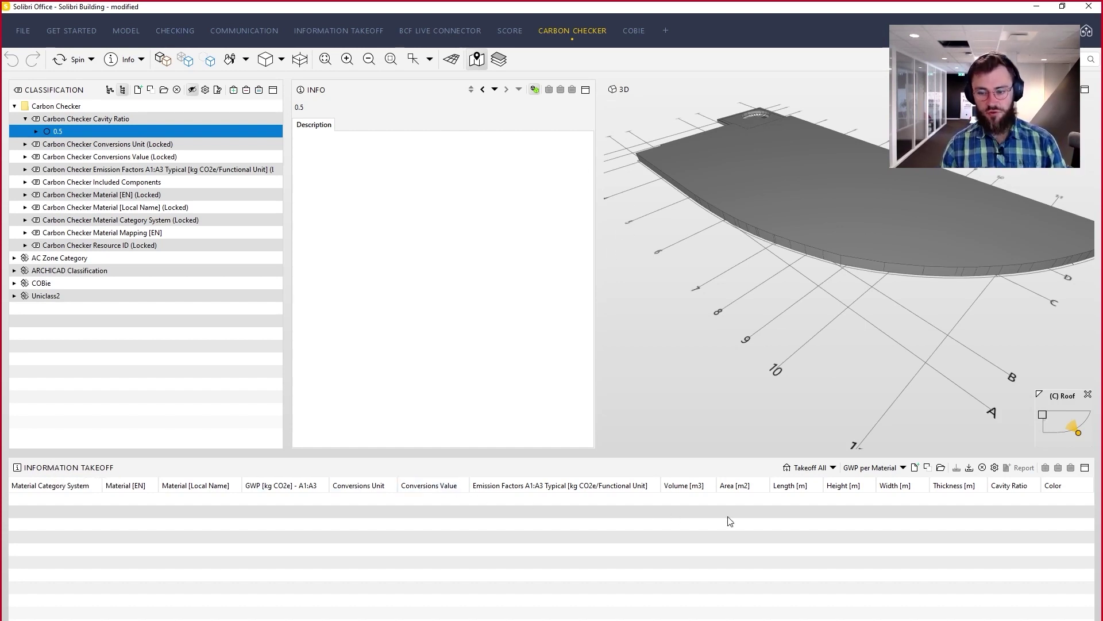
- Switch the information takeoff from GWP per Material to the Carbon Checker - ITO Grouped layout
left_click(898, 467)
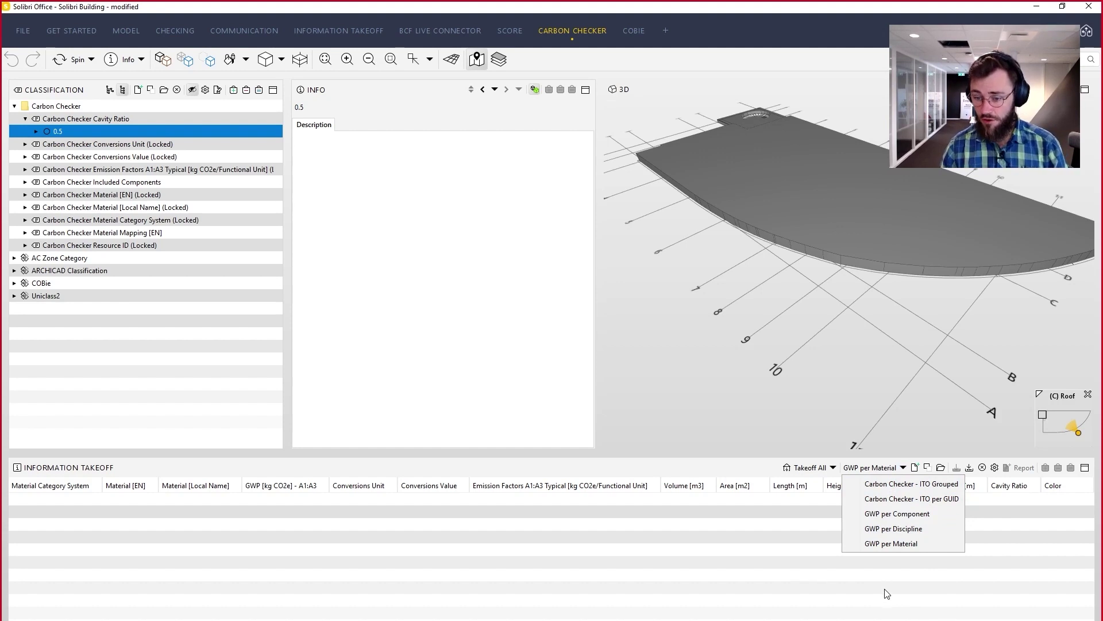
left_click(823, 578)
left_click(832, 468)
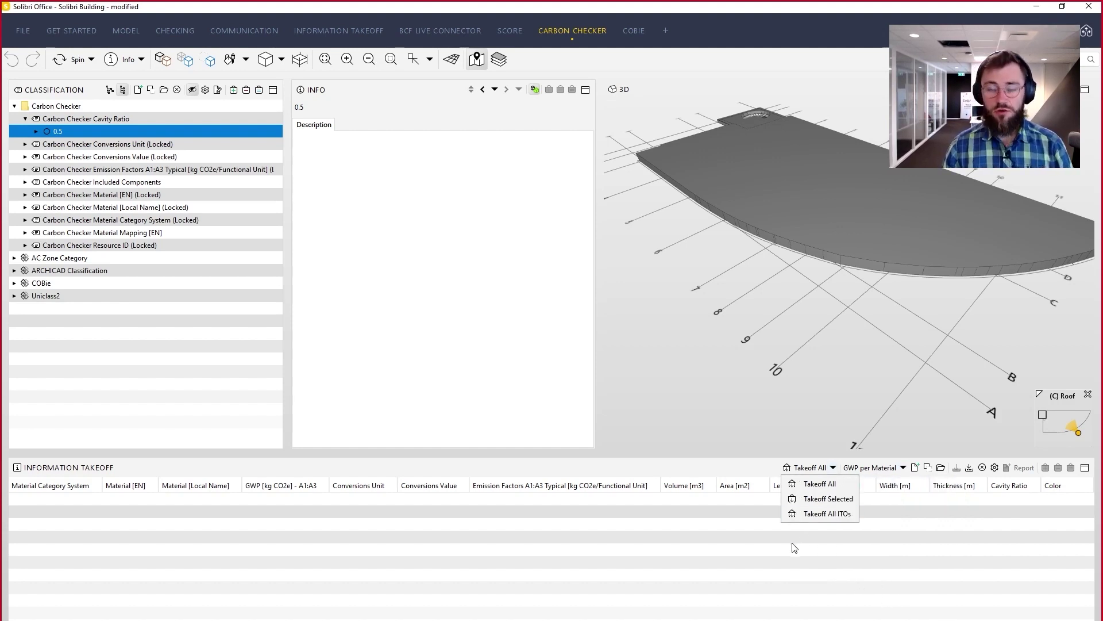
left_click(826, 515)
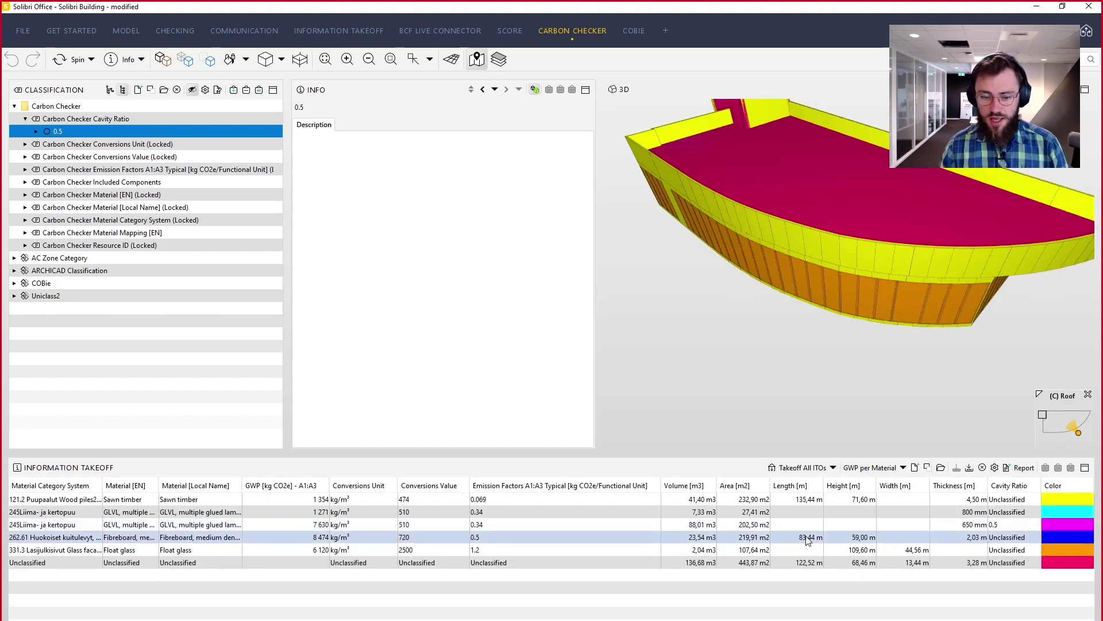
left_click(915, 467)
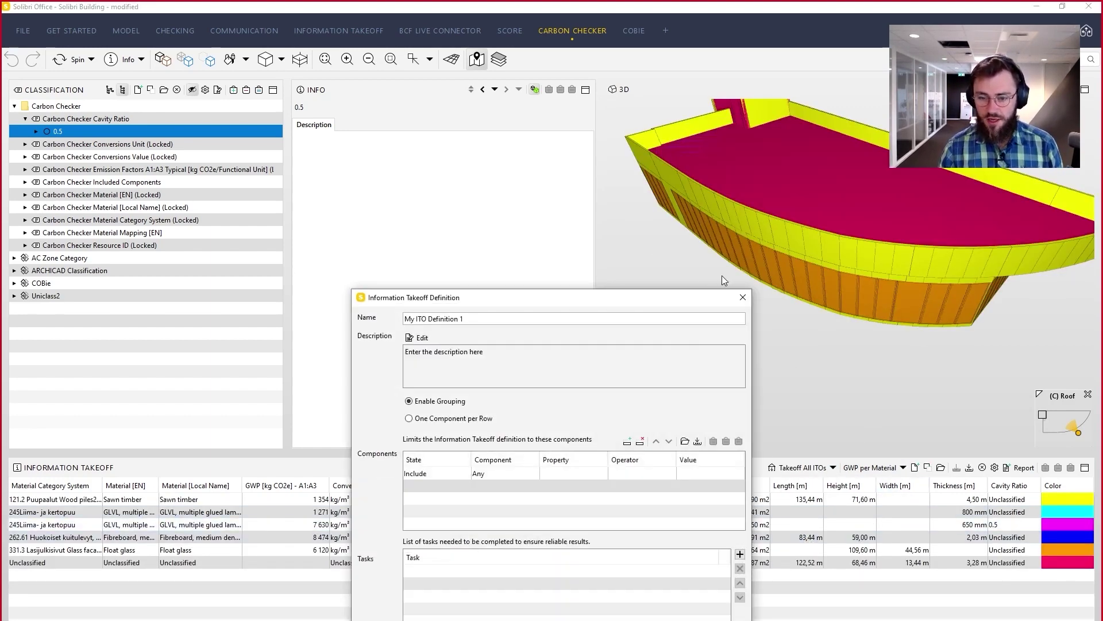
left_click(743, 297)
left_click(902, 467)
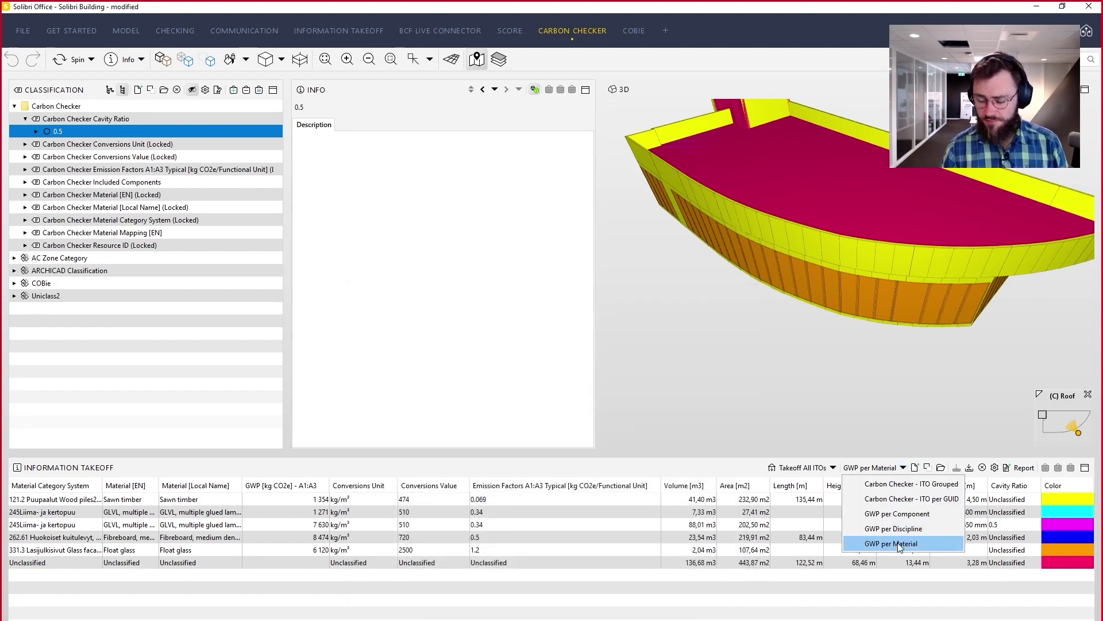
left_click(906, 498)
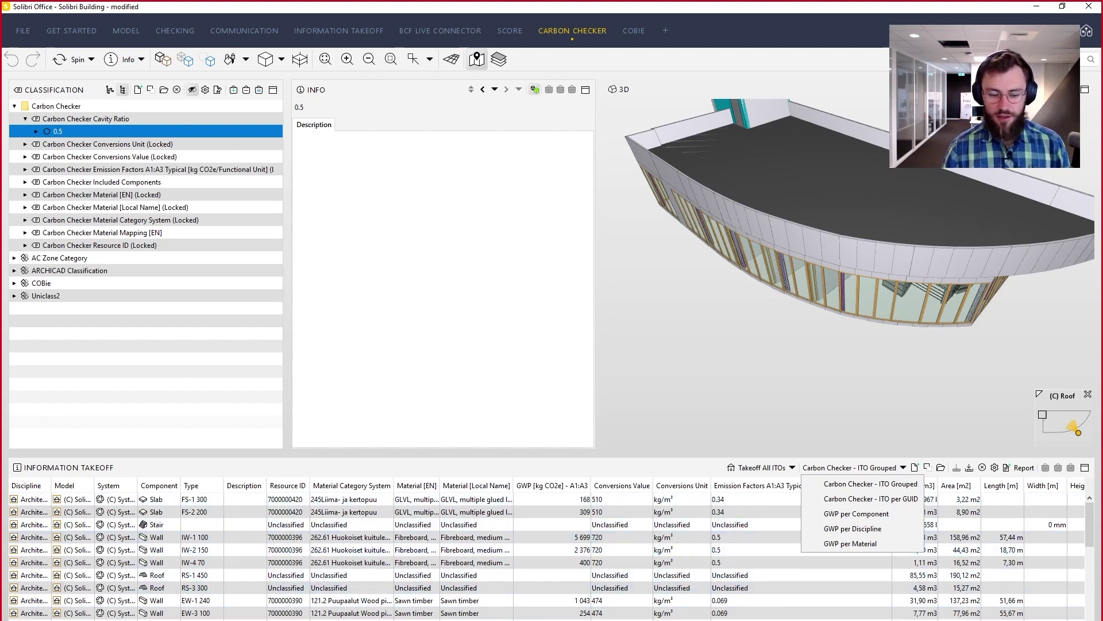
scroll(546, 548, "right", 1)
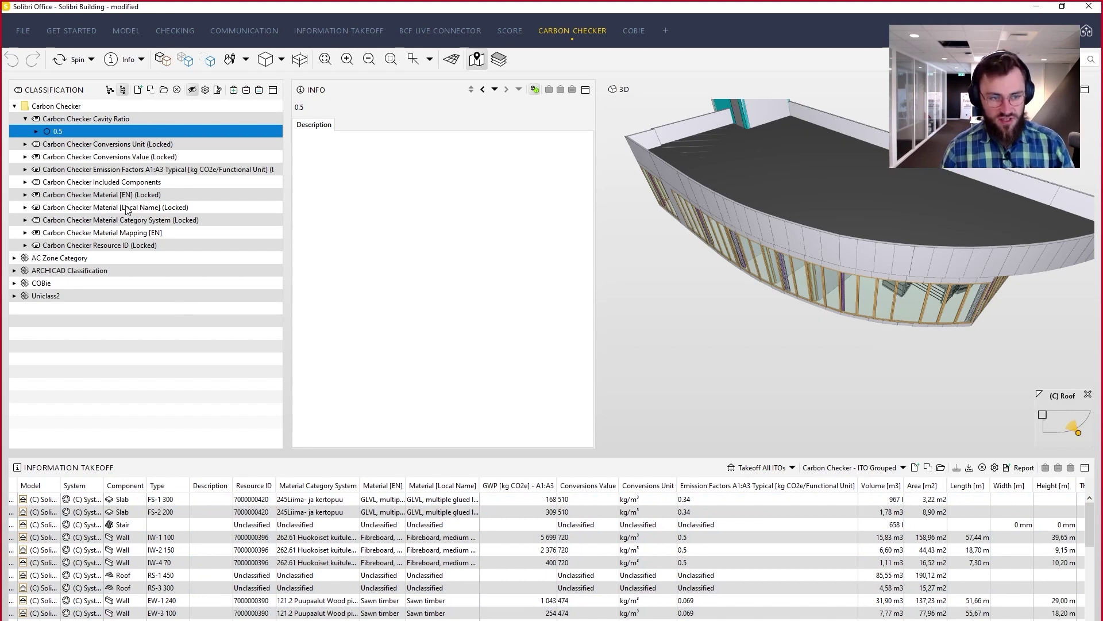
scroll(690, 490, "right", 6)
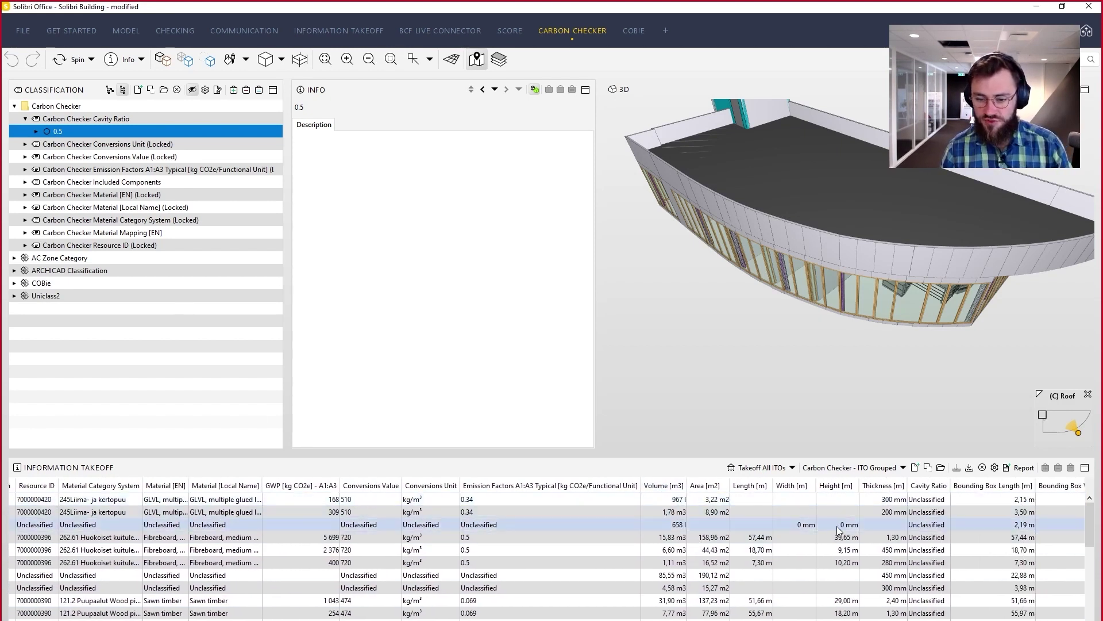
scroll(977, 517, "right", 3)
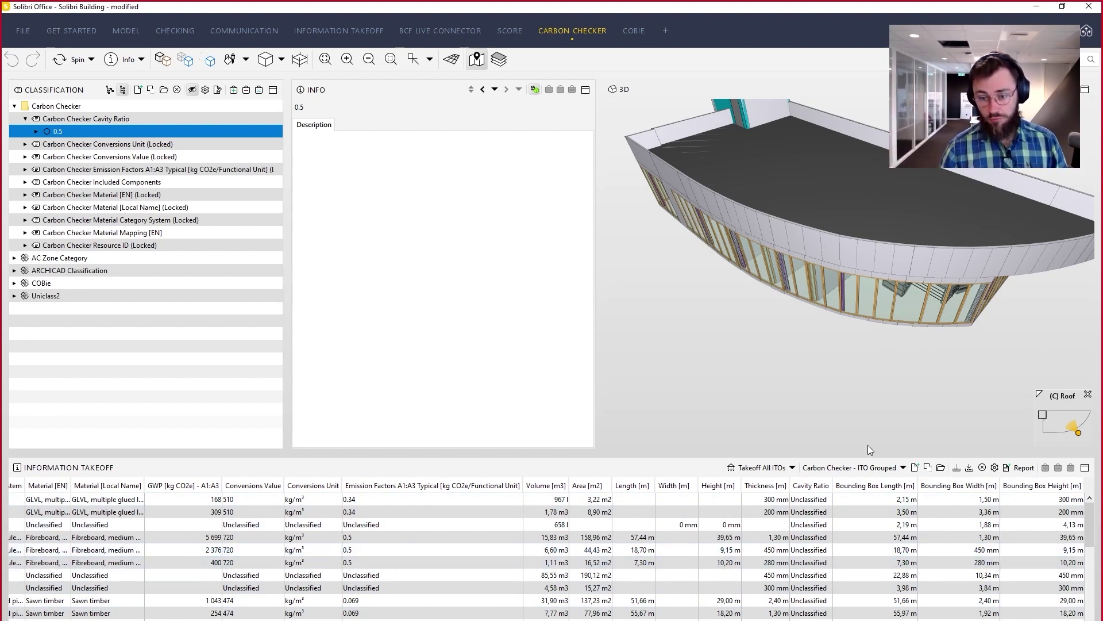
- Switch the takeoff to Carbon Checker - ITO per GUID and scroll across its columns
left_click(904, 469)
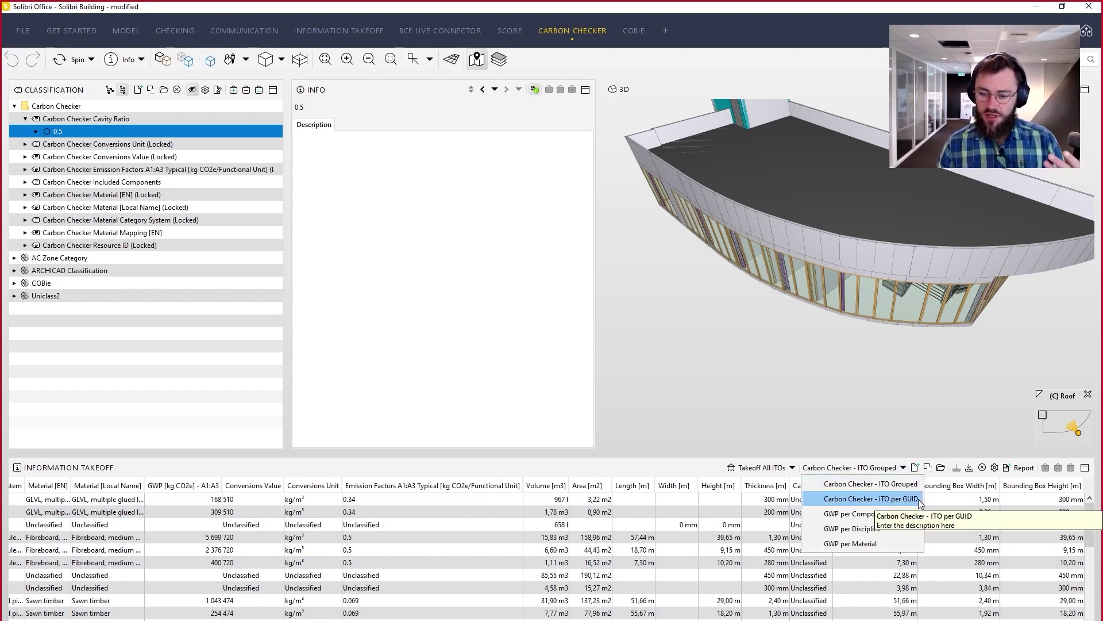
left_click(870, 498)
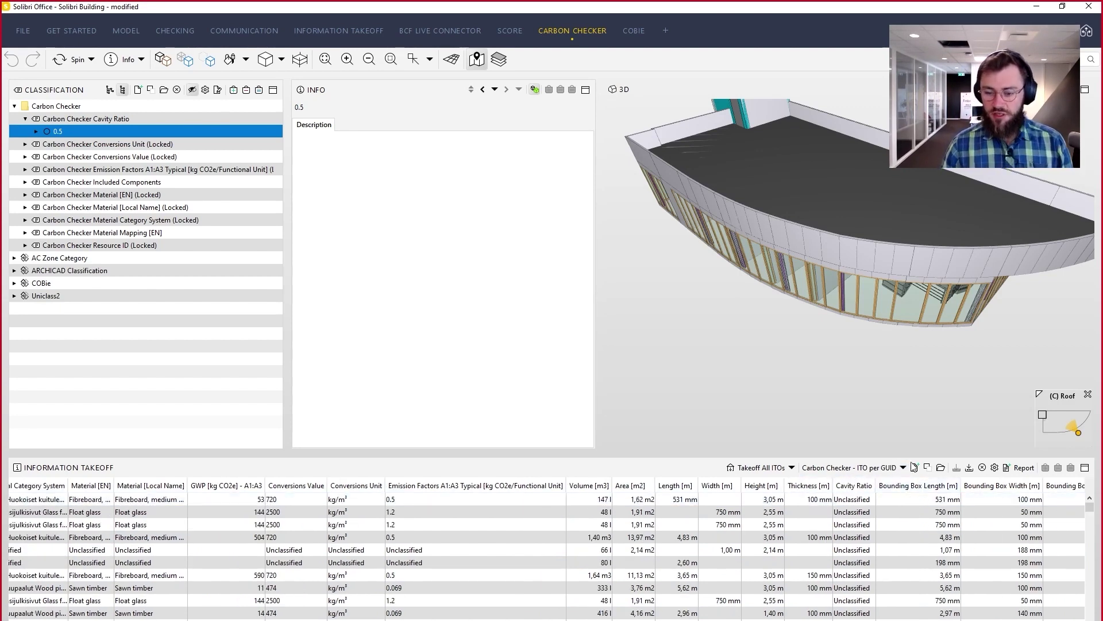
left_click(903, 467)
left_click(897, 484)
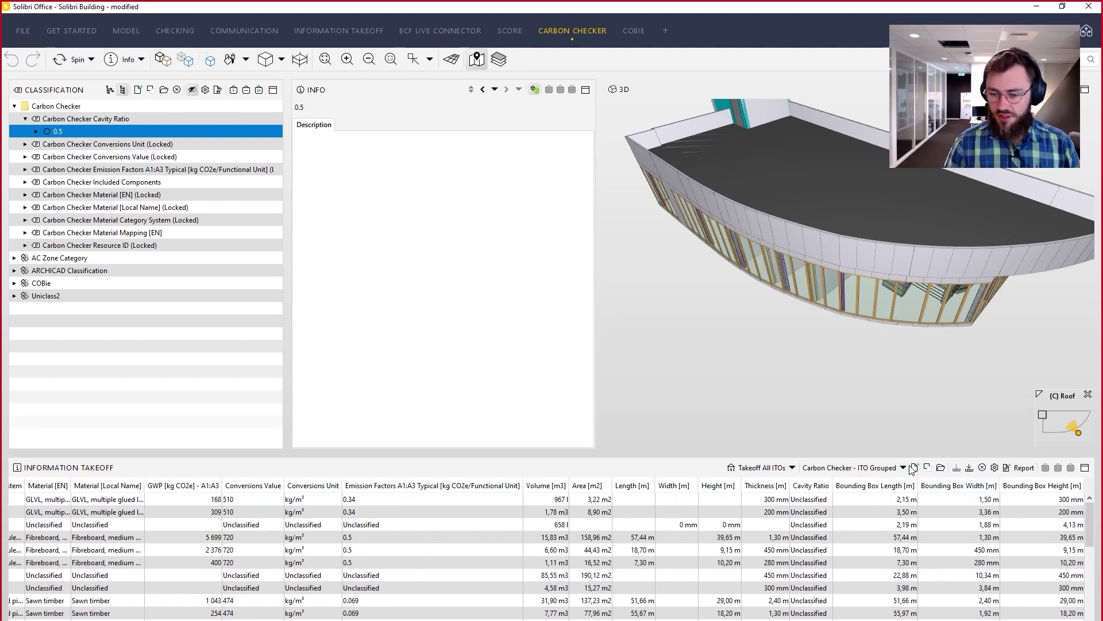
left_click(904, 468)
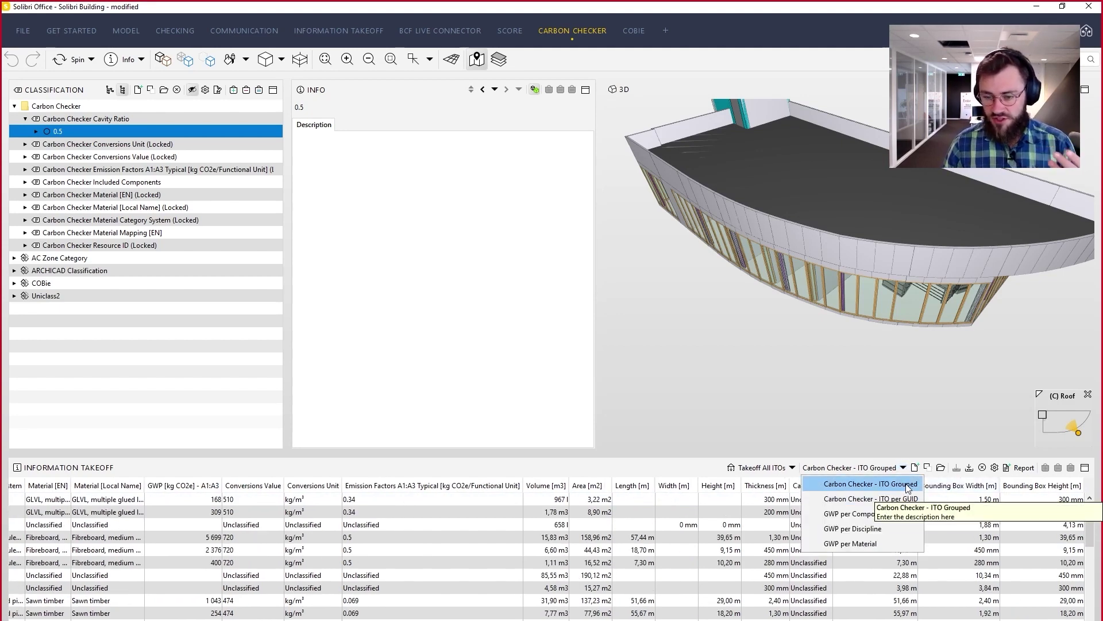
key("Escape")
scroll(311, 546, "left", 10)
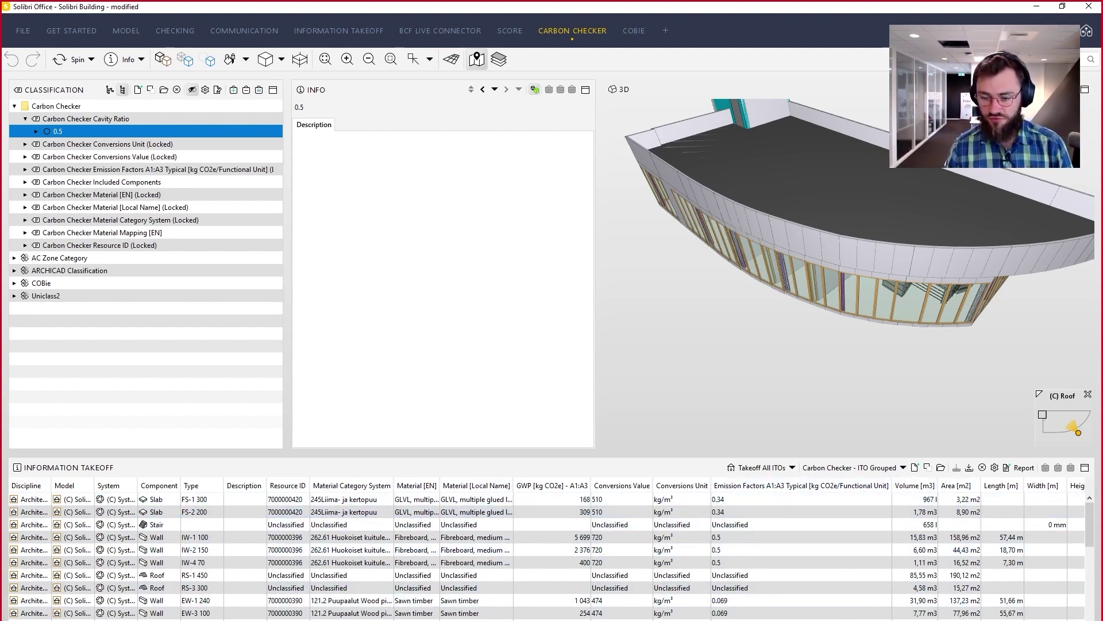
scroll(931, 505, "right", 5, "shift")
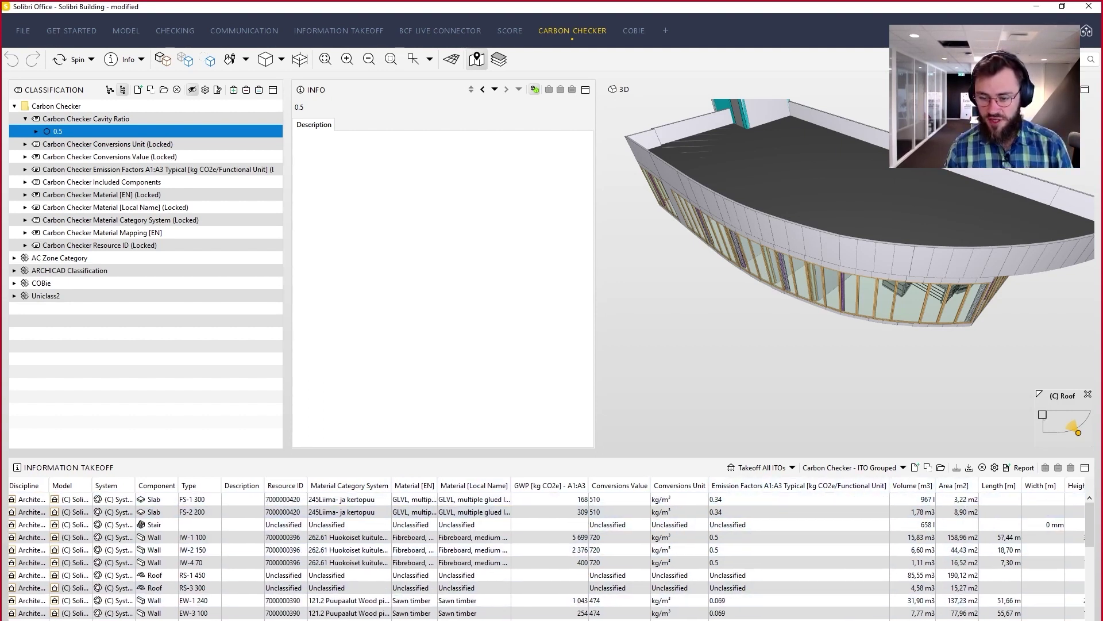
left_click(903, 467)
left_click(904, 494)
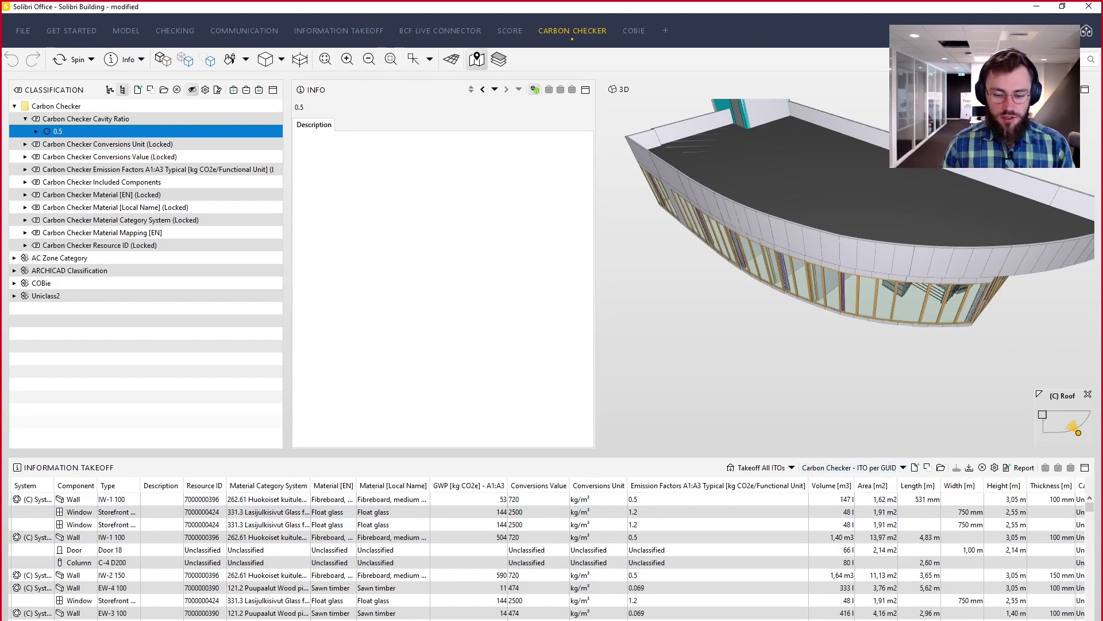
- Isolate a window from its takeoff GWP cell and orbit around it in 3D
left_click(497, 512)
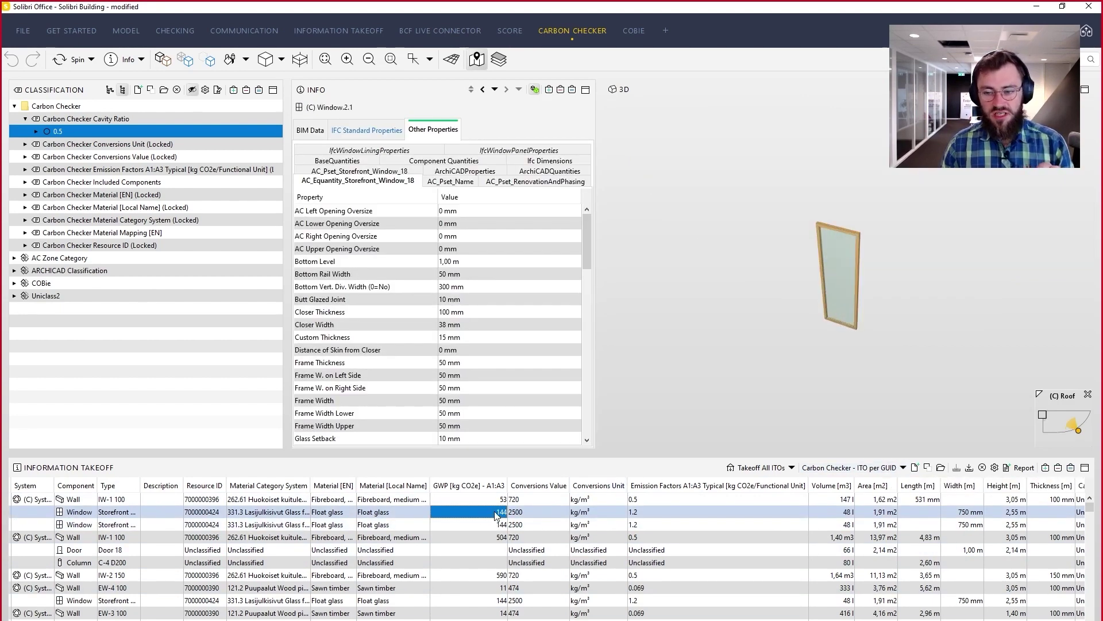
mouse_move(876, 306)
left_mouse_down()
mouse_move(754, 328)
mouse_move(653, 253)
left_mouse_up()
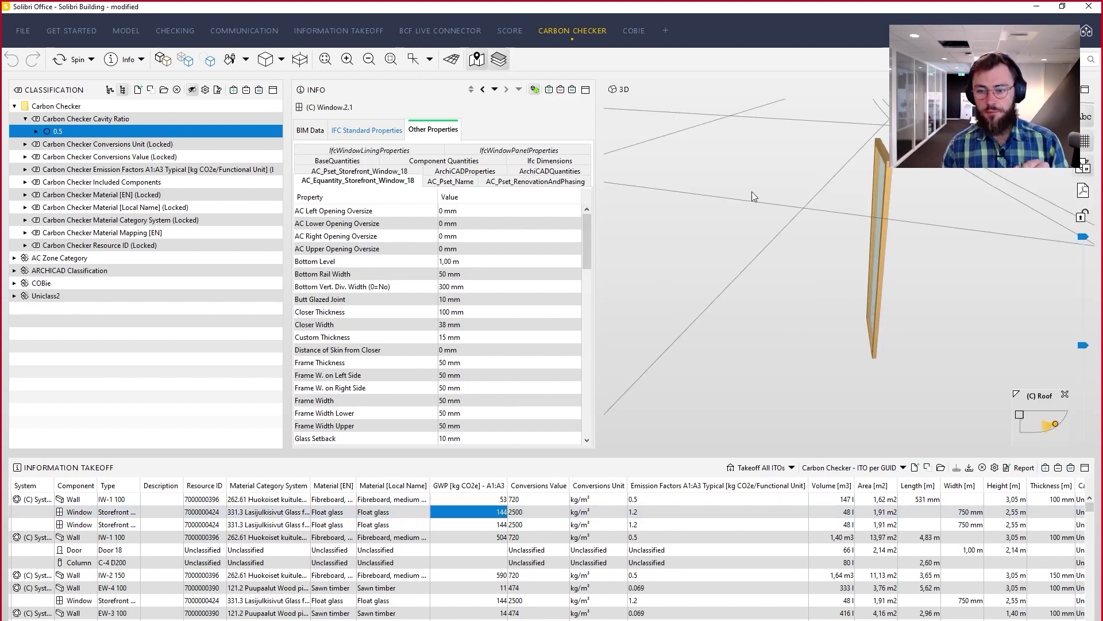
left_click_drag(878, 287, 793, 270)
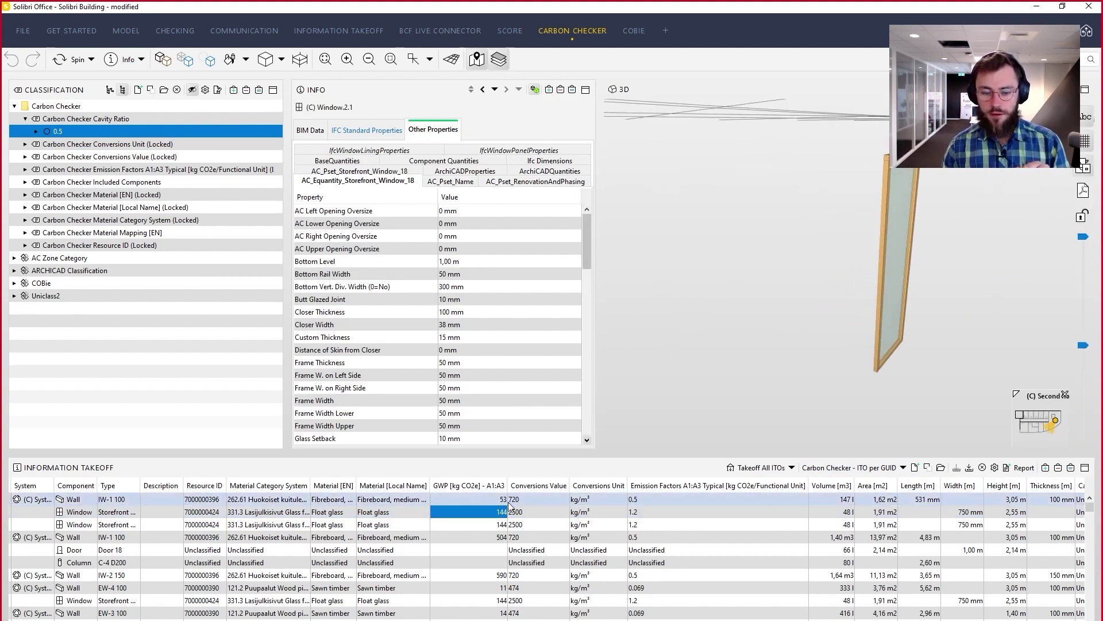
- Isolate the EW-4 100 wall and rotate its frame to inspect it
left_click(474, 588)
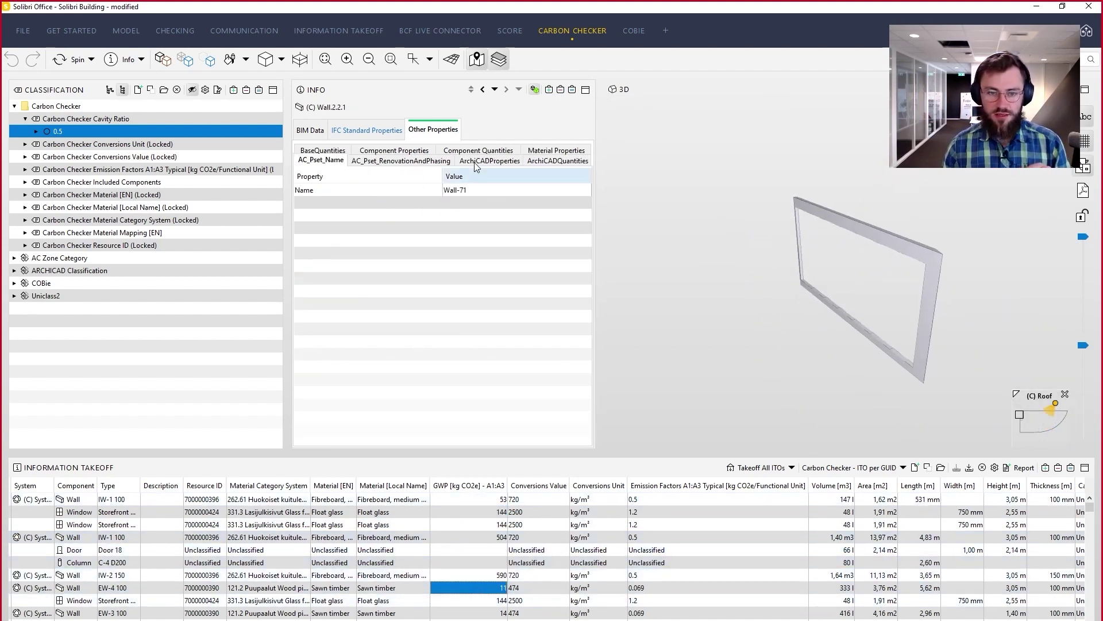
left_click_drag(750, 250, 827, 246)
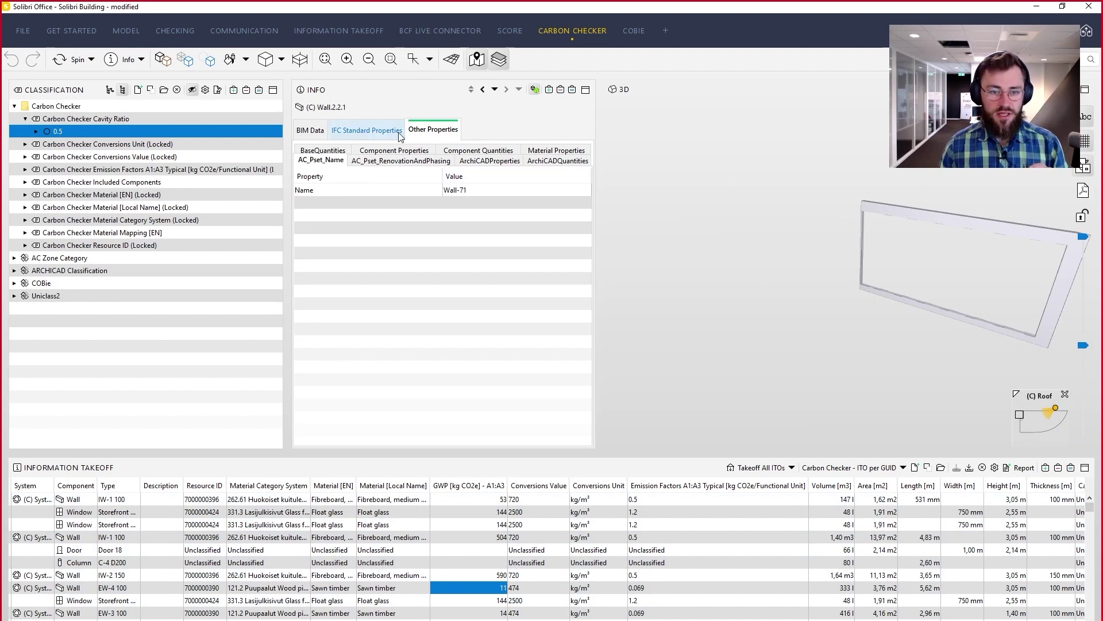
left_click_drag(943, 251, 764, 276)
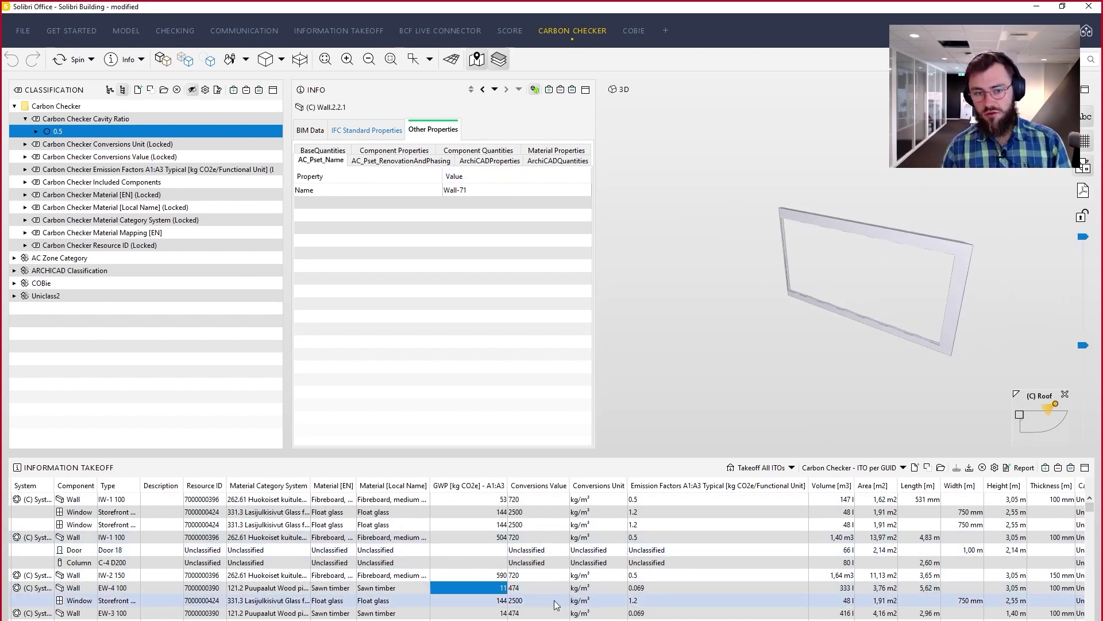
scroll(548, 605, "down", 3)
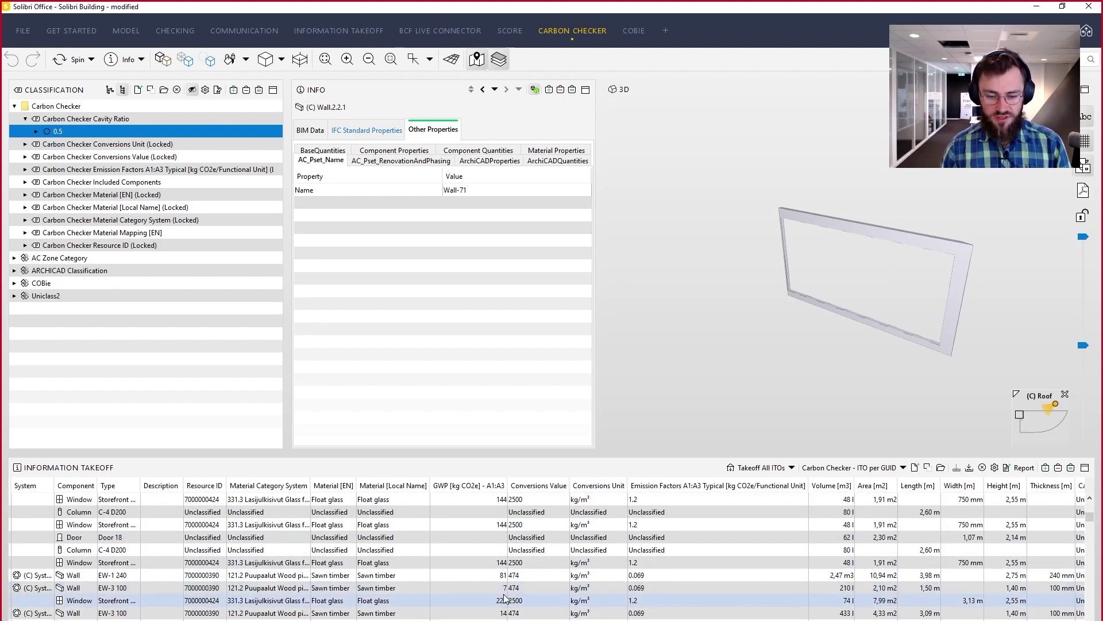
- Isolate the float glass window with GWP 222 and orbit to its glass pane
left_click(494, 600)
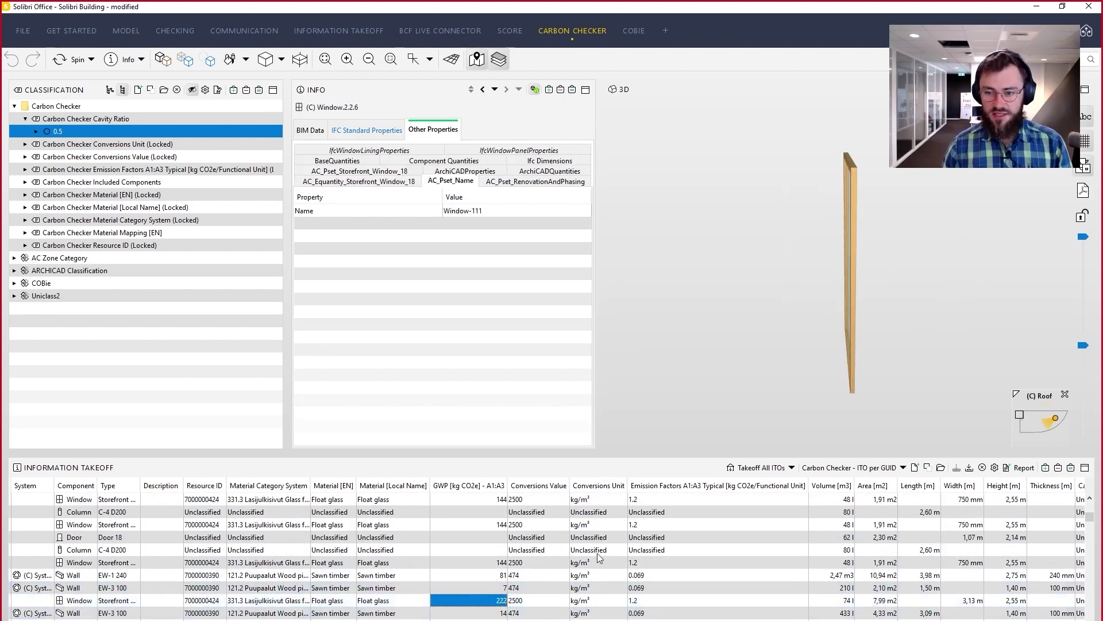
left_click_drag(843, 320, 881, 328)
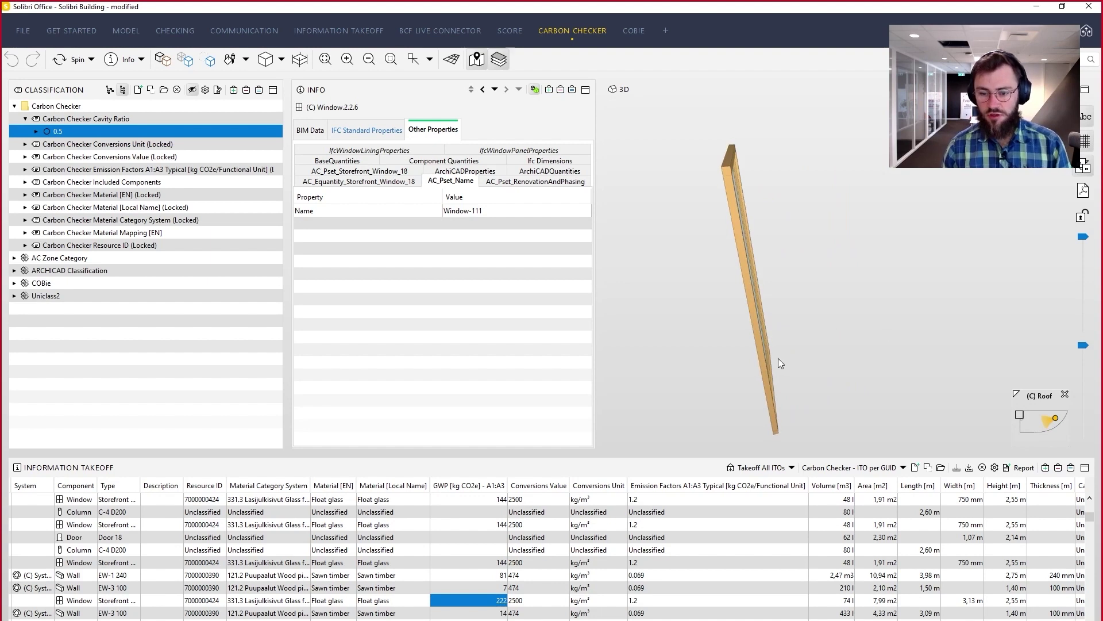
left_click_drag(769, 379, 626, 370)
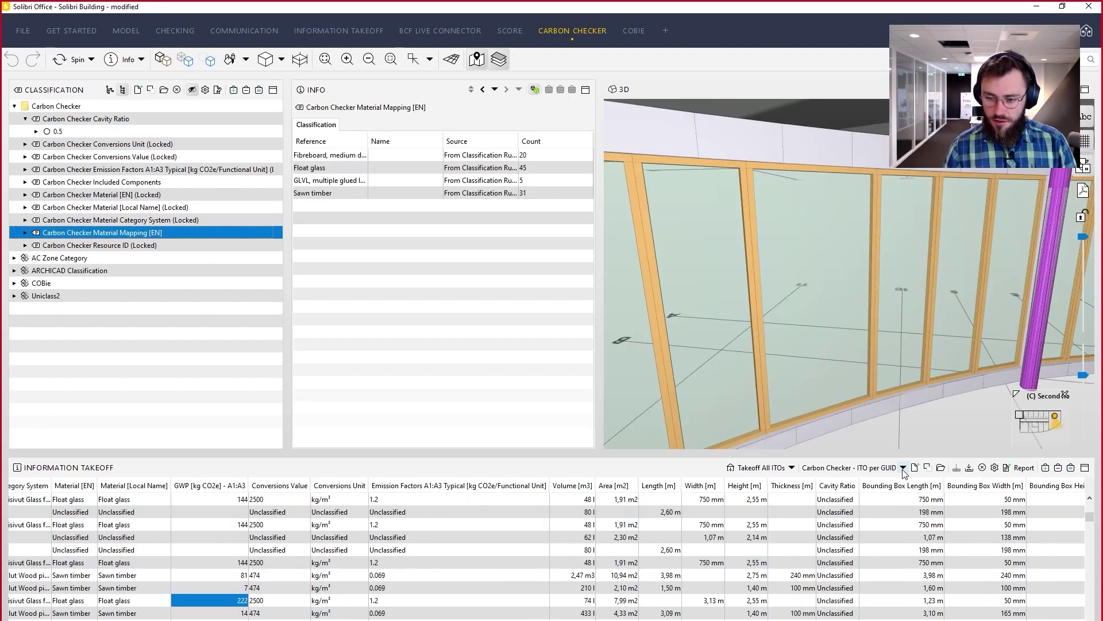
- Switch the takeoff to GWP per Component and make the table taller
left_click(903, 467)
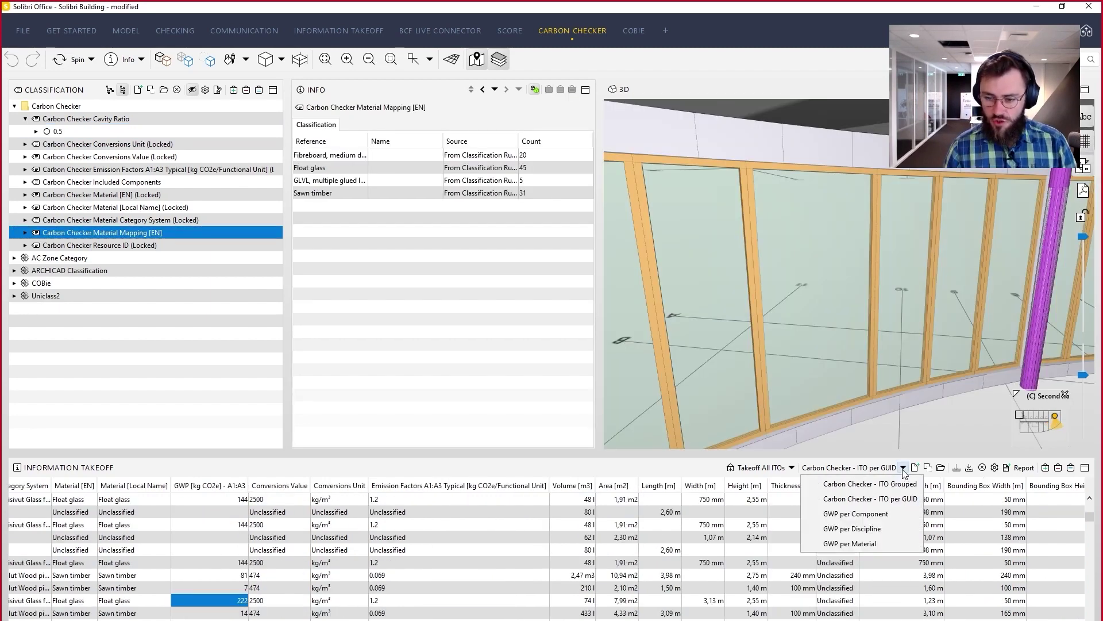
left_click(912, 510)
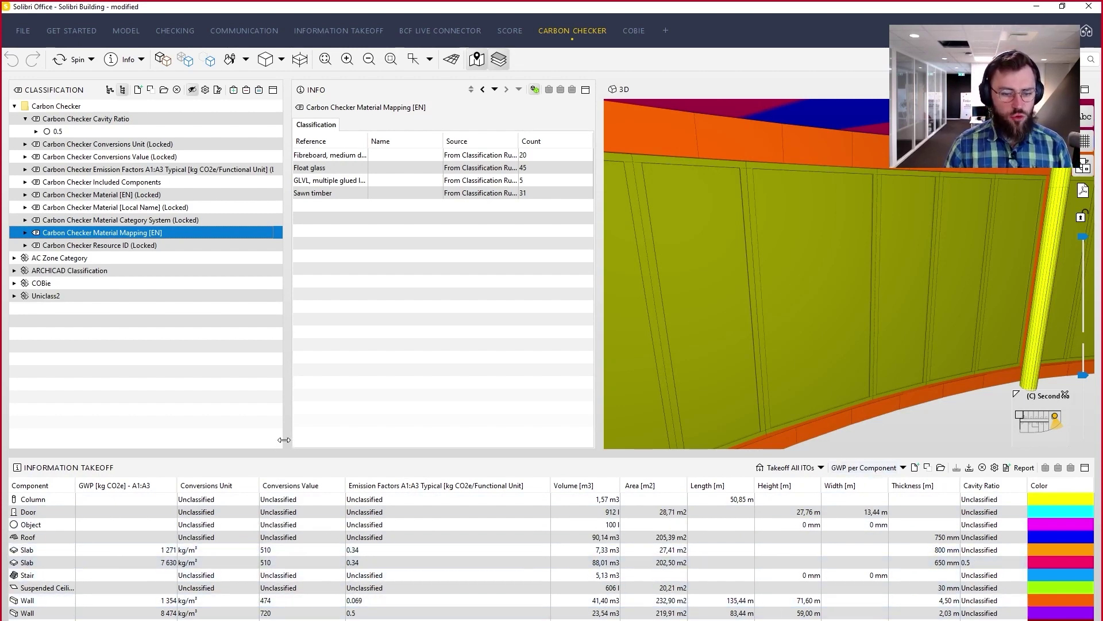
left_click_drag(283, 440, 277, 443)
left_click_drag(293, 311, 347, 432)
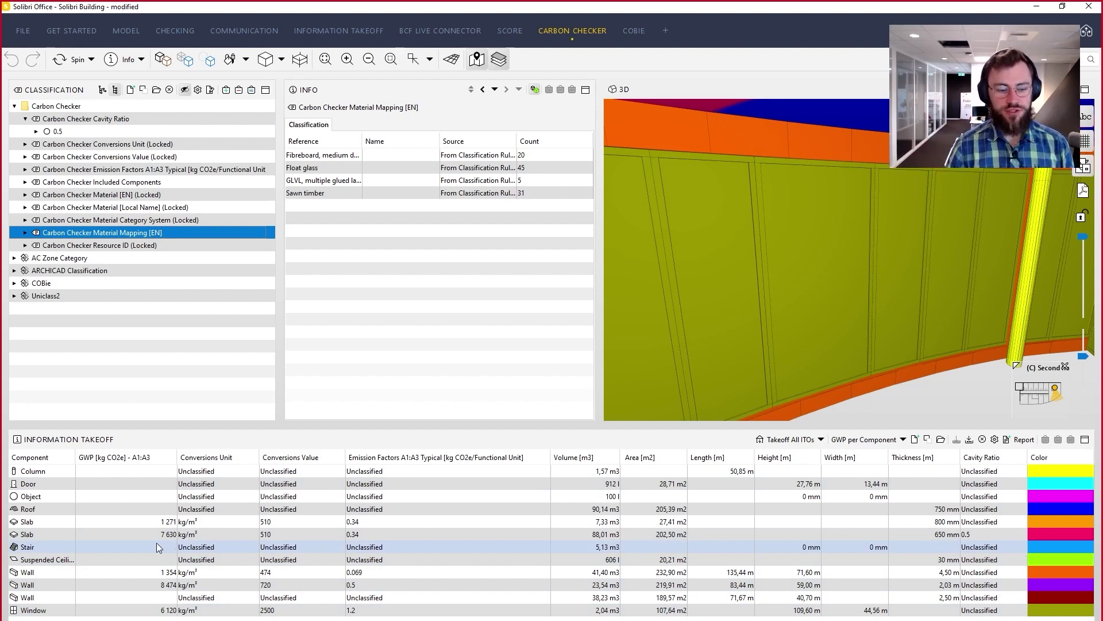
left_click(898, 440)
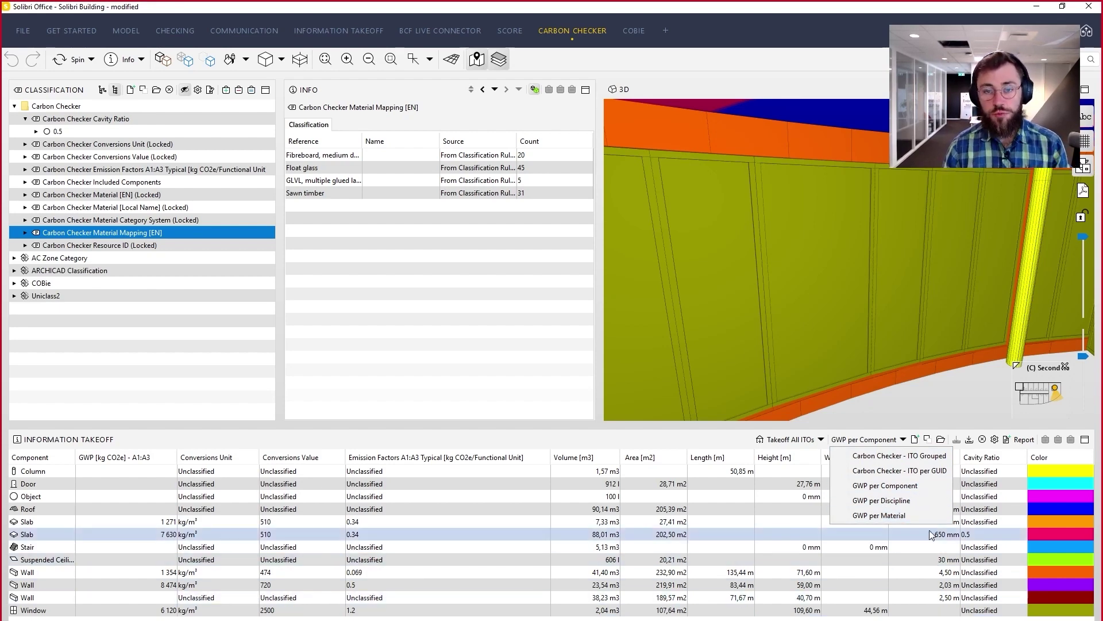
- Isolate the two Slab rows' slabs in 3D, including the 650 mm one
left_click(1011, 530)
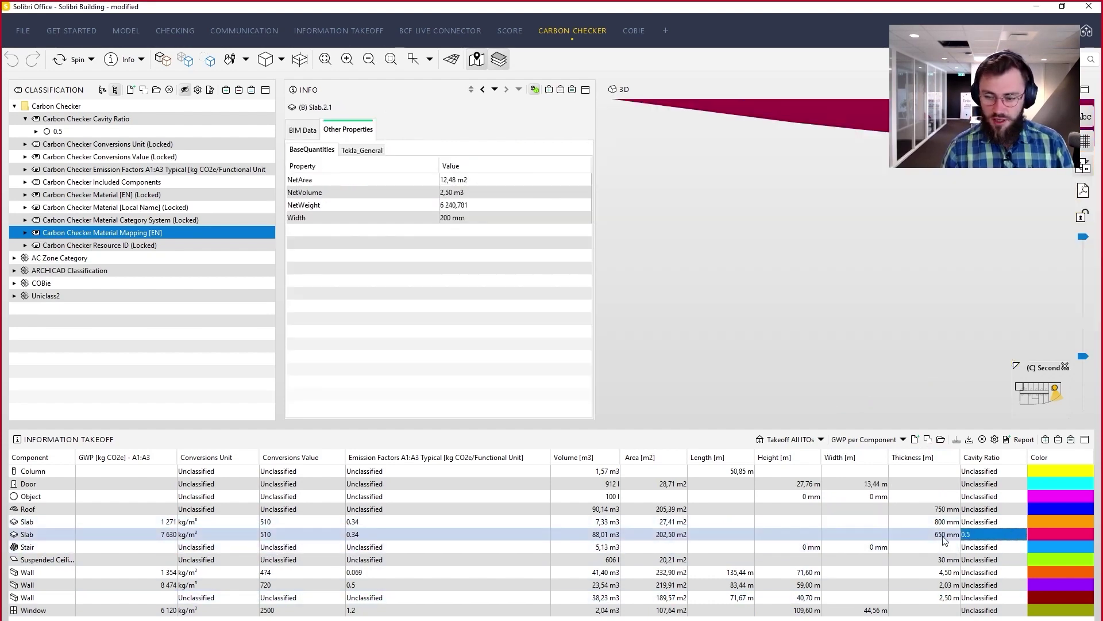
left_click(892, 534)
left_click_drag(947, 256, 837, 319)
scroll(839, 320, "down", 5)
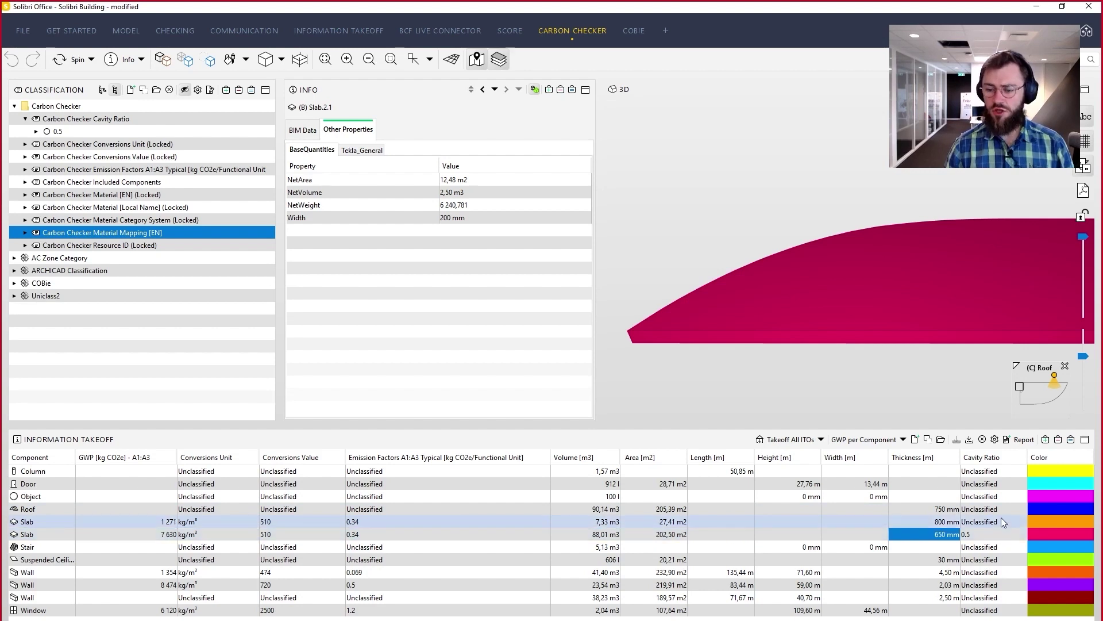
left_click_drag(909, 355, 952, 280)
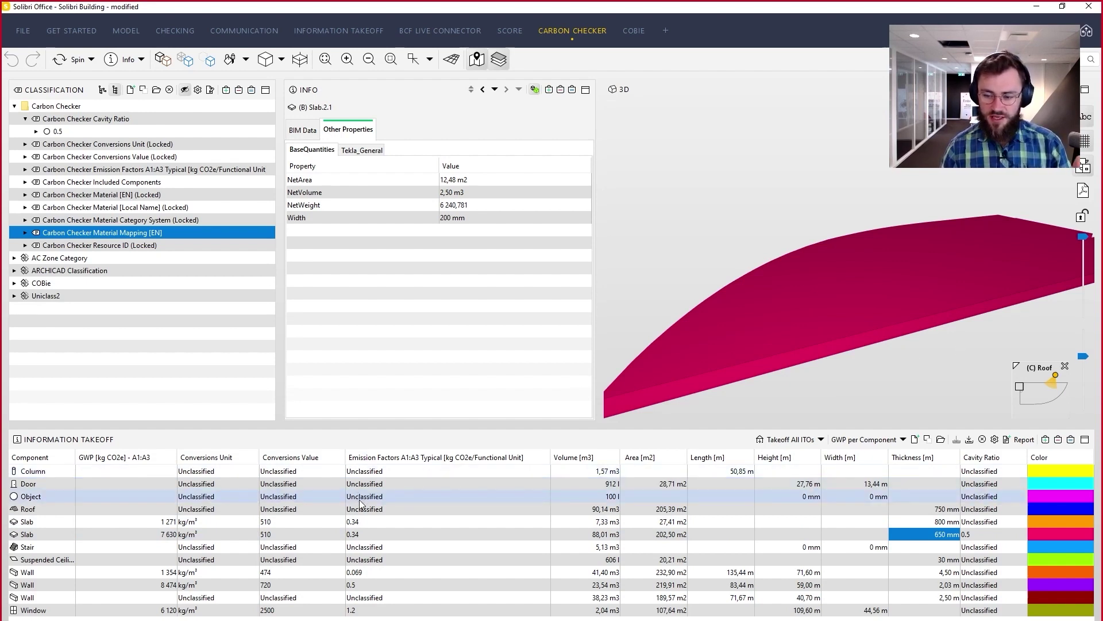
left_click(133, 522)
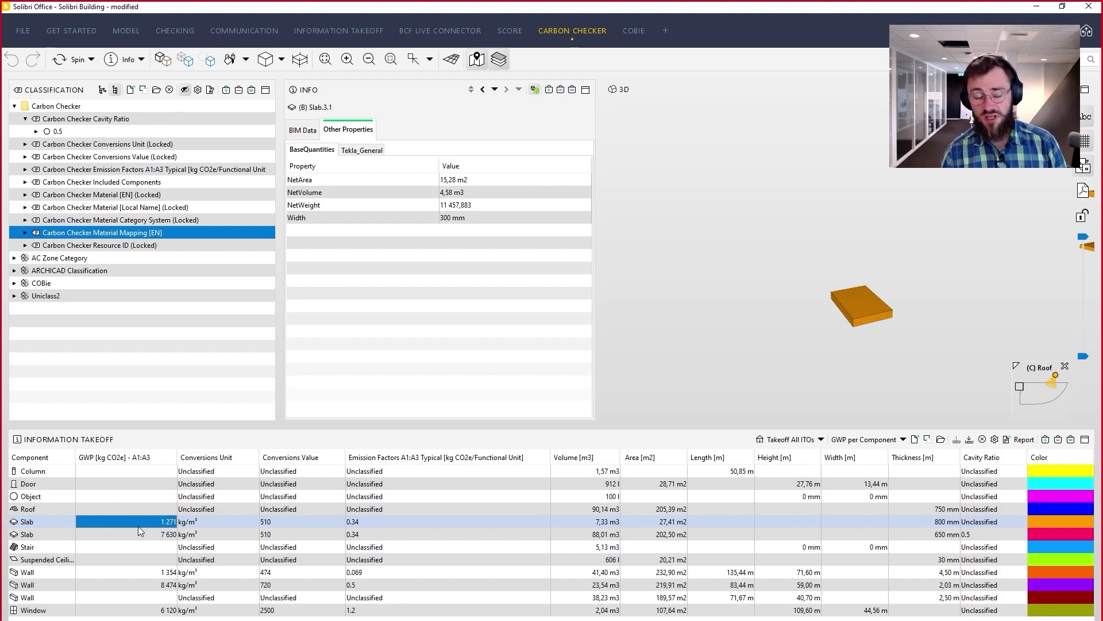
- Expand Material Mapping and isolate the unclassified columns, doors and objects
left_click(25, 233)
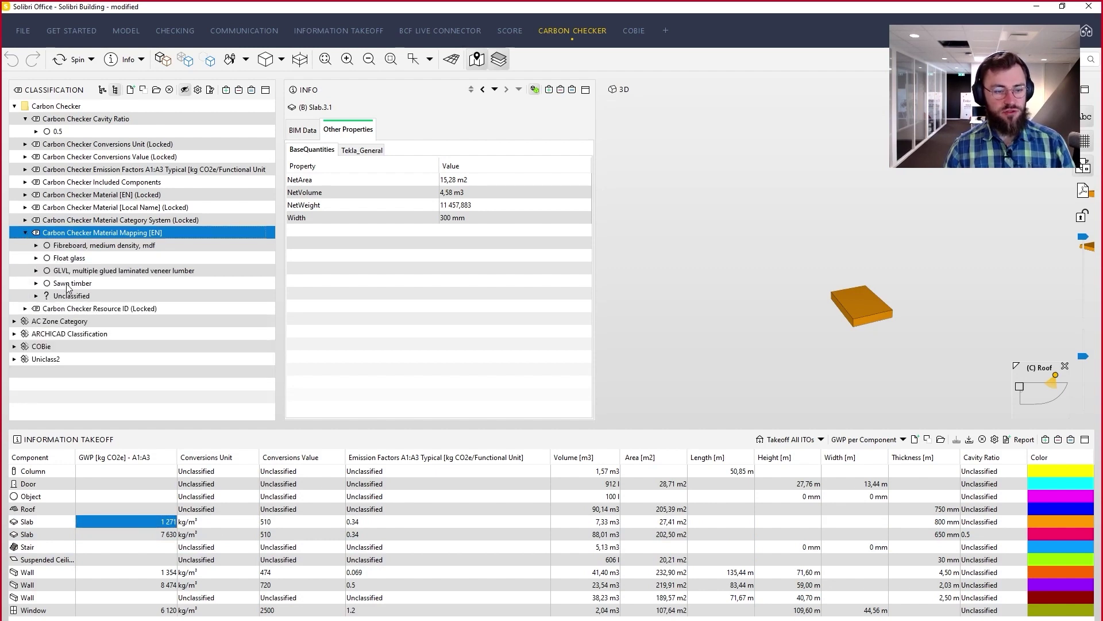
left_click(69, 309)
left_click(67, 299)
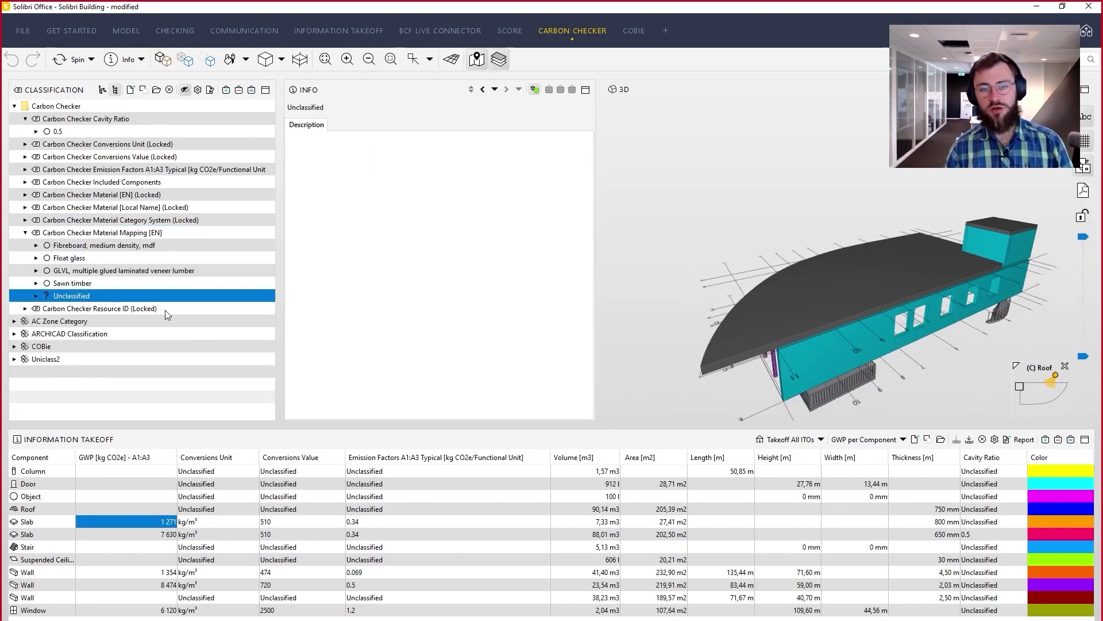
left_click(248, 497)
left_click_drag(248, 498, 251, 471)
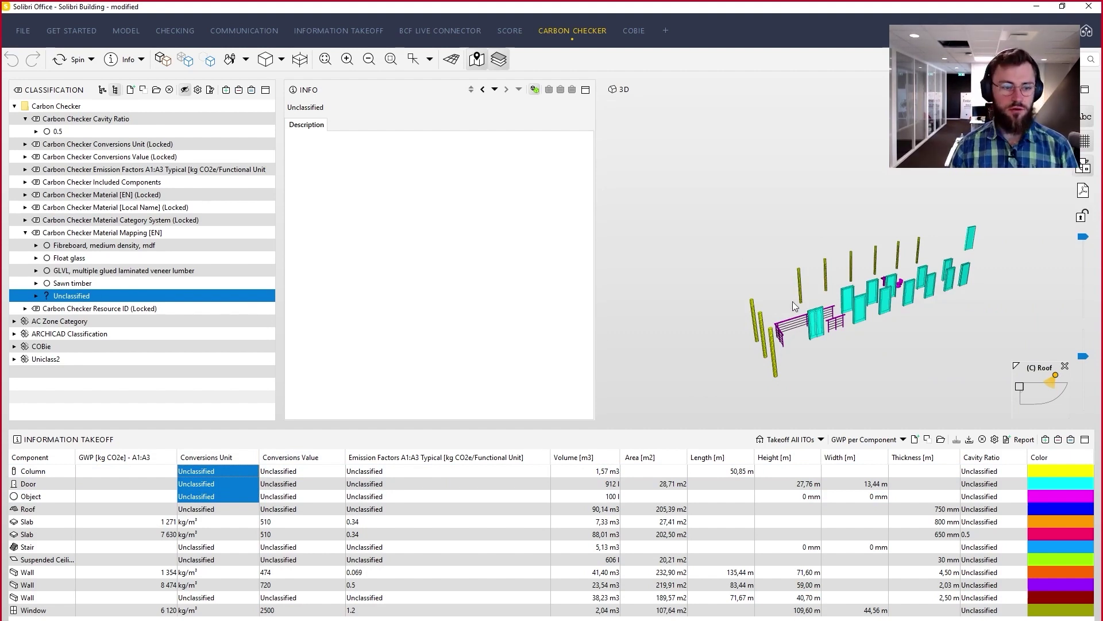
- Inspect both slab groups, including GWP 7 630, then regroup the takeoff by discipline
left_click(172, 521)
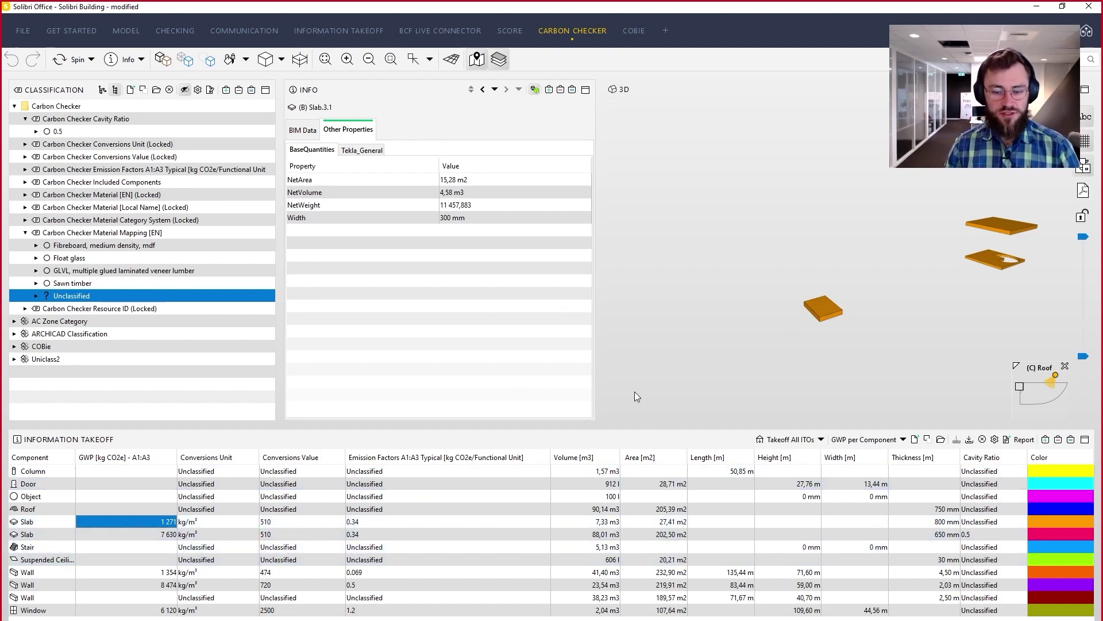
left_click(979, 534)
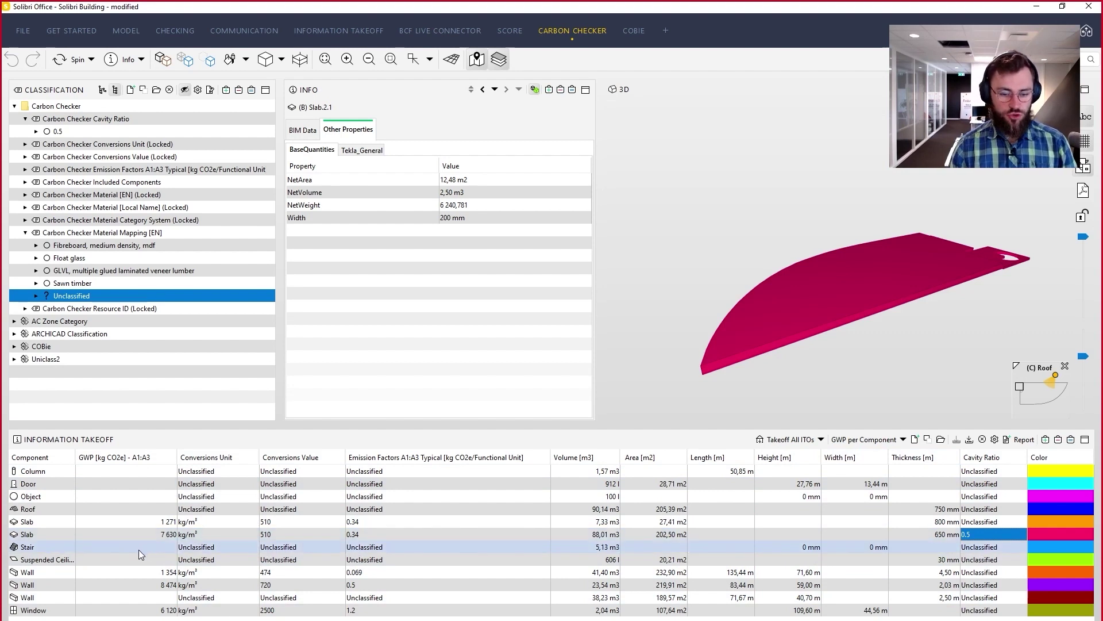
left_click(144, 534)
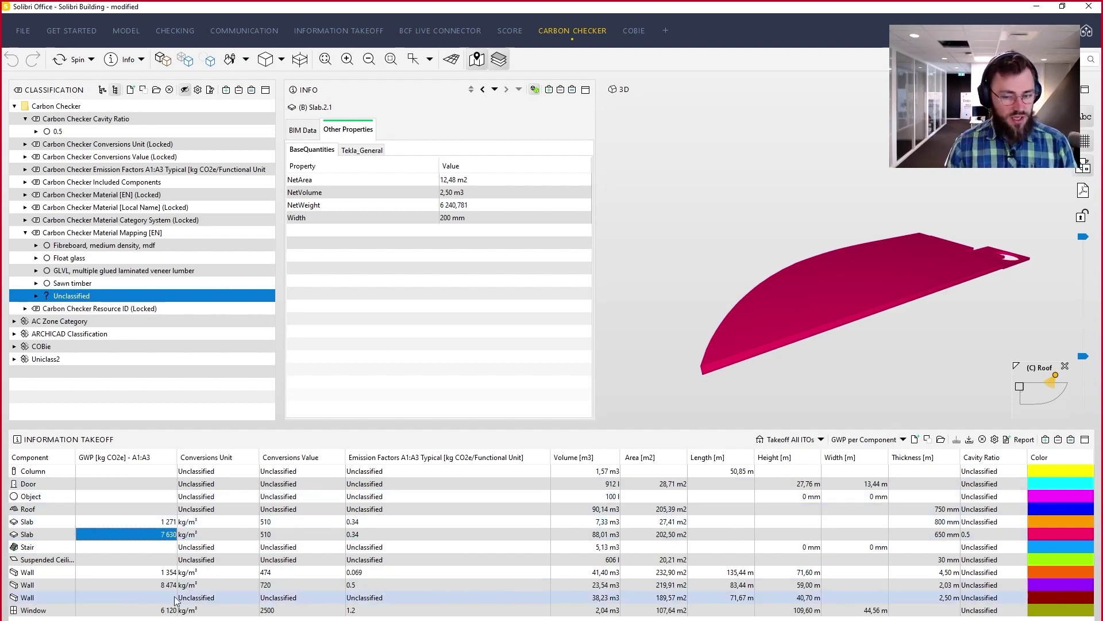
left_click(902, 439)
left_click(902, 485)
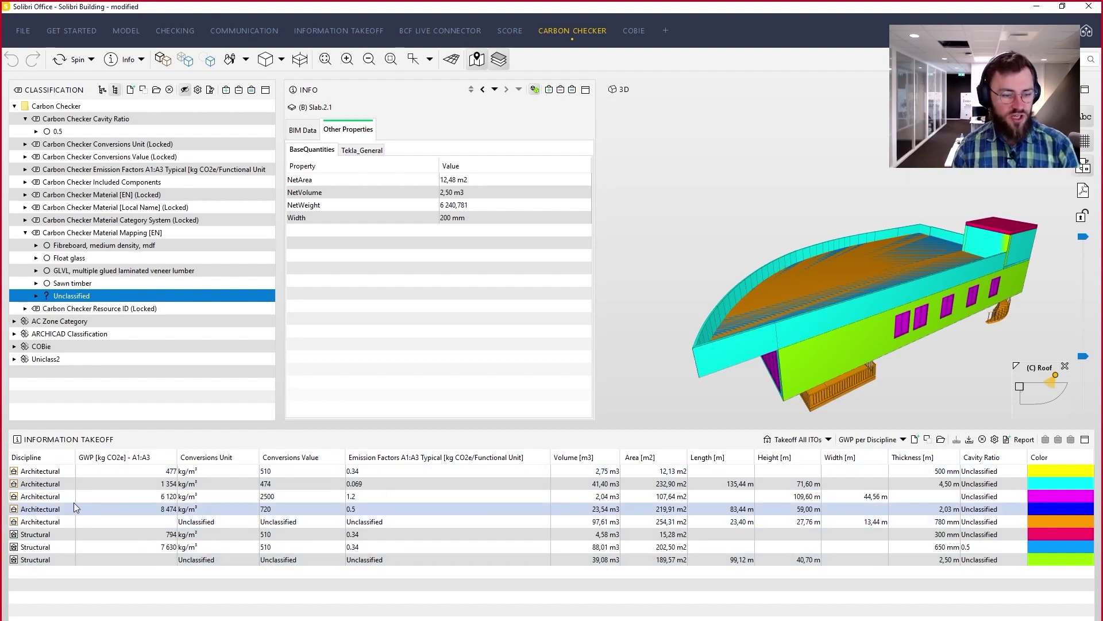
- Isolate the architectural components and structural slabs from their GWP rows
left_click_drag(135, 511, 131, 471)
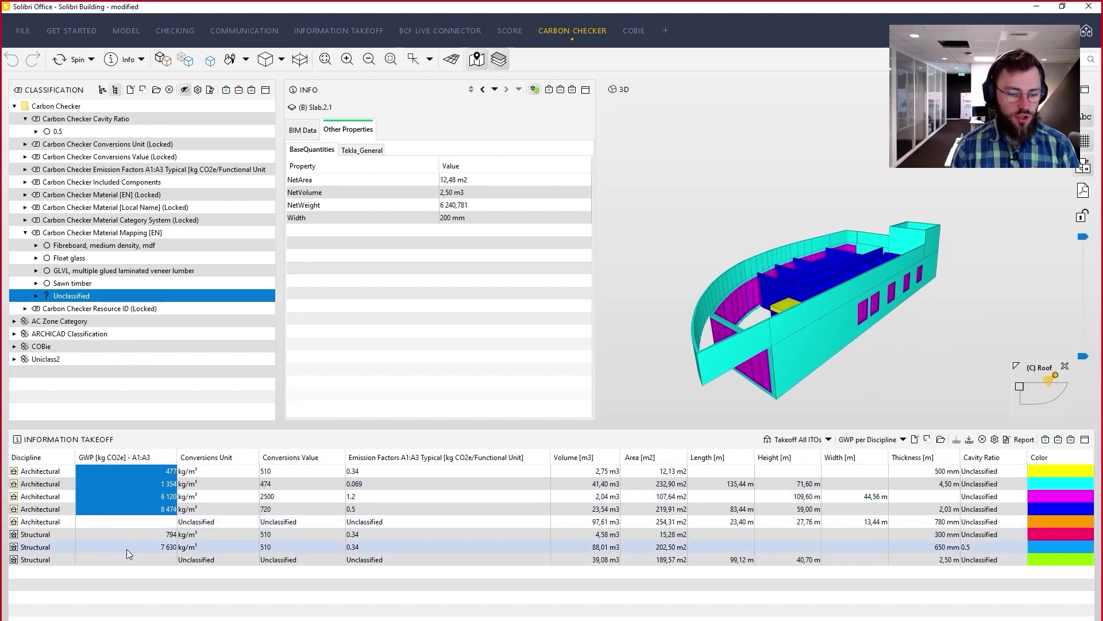
mouse_move(126, 544)
left_mouse_down()
mouse_move(125, 553)
mouse_move(123, 533)
left_mouse_up()
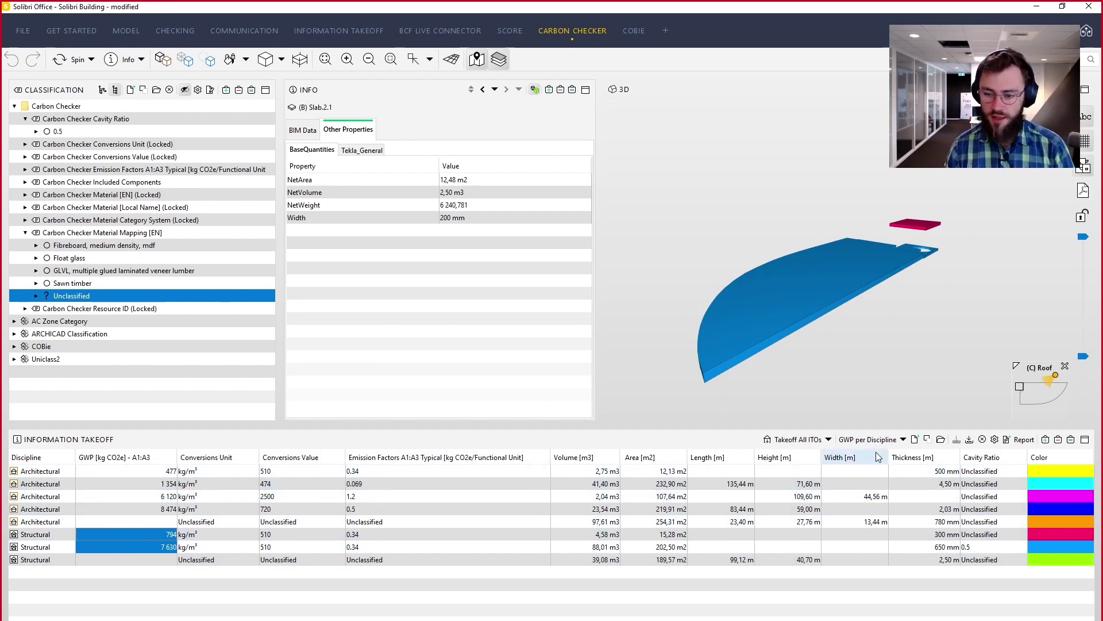
left_click(903, 439)
- Group the GWP takeoff by material, widen the material columns, and isolate the 7 630 GWP roof slab
left_click(885, 516)
left_click_drag(242, 457, 275, 457)
left_click_drag(156, 457, 286, 457)
left_click_drag(368, 457, 394, 457)
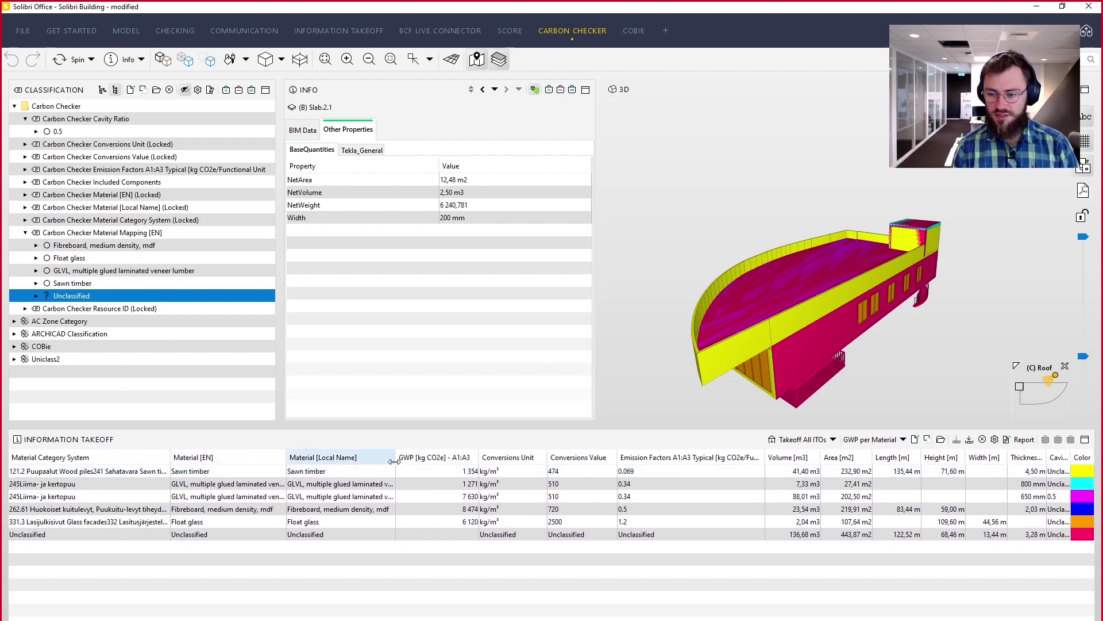
left_click(443, 496)
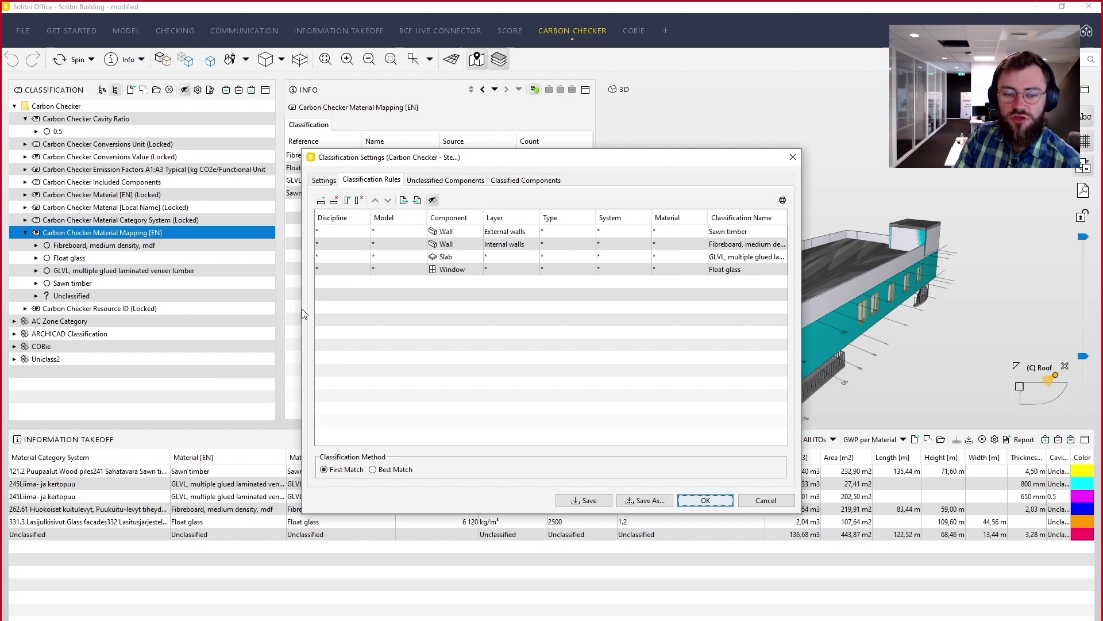
left_click_drag(302, 309, 133, 308)
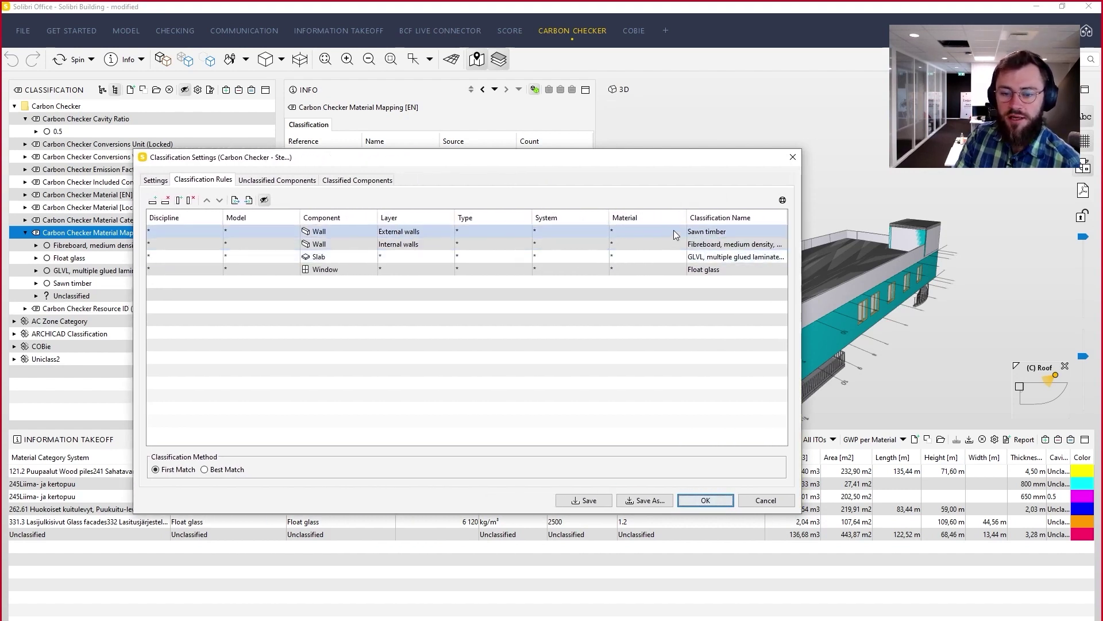
- Map the external walls rule to Ready-mix made concrete, buildings C30/37
left_click_drag(686, 218, 661, 217)
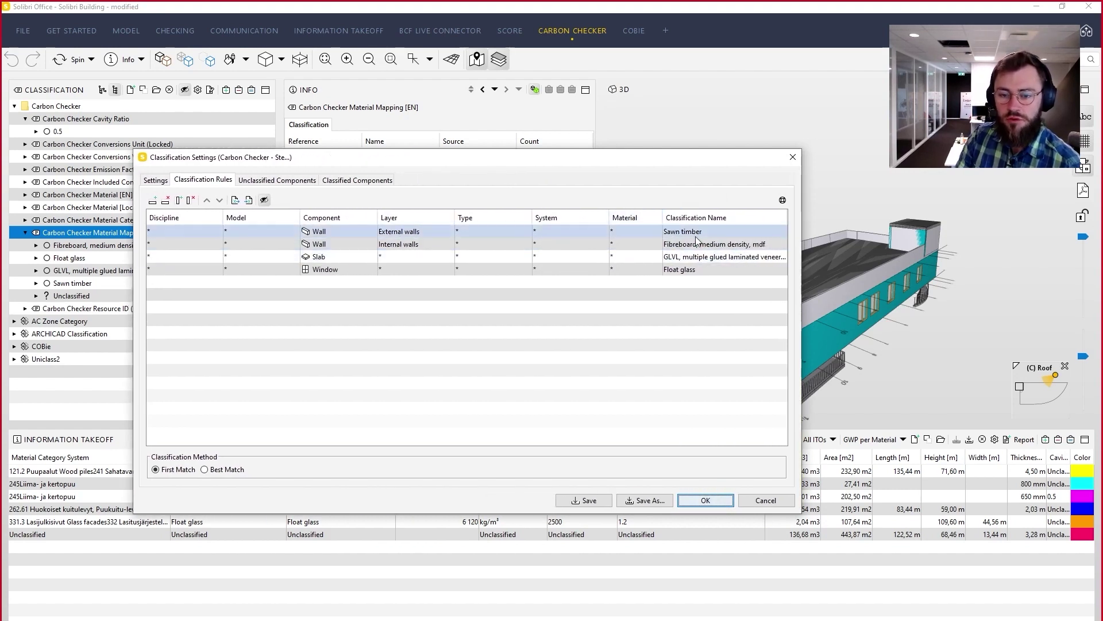
left_click(749, 232)
left_click(772, 231)
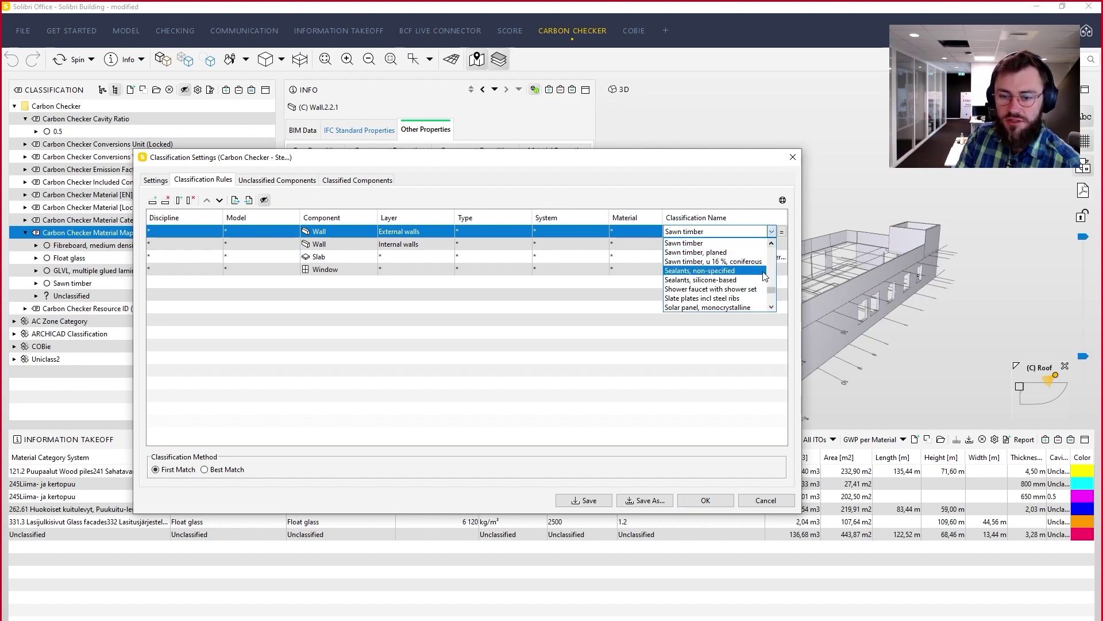
key("Escape")
- Map the slab rule to a ready-mix concrete material and apply the mapping rules
left_click(746, 255)
left_click(746, 256)
scroll(739, 320, "down", 10)
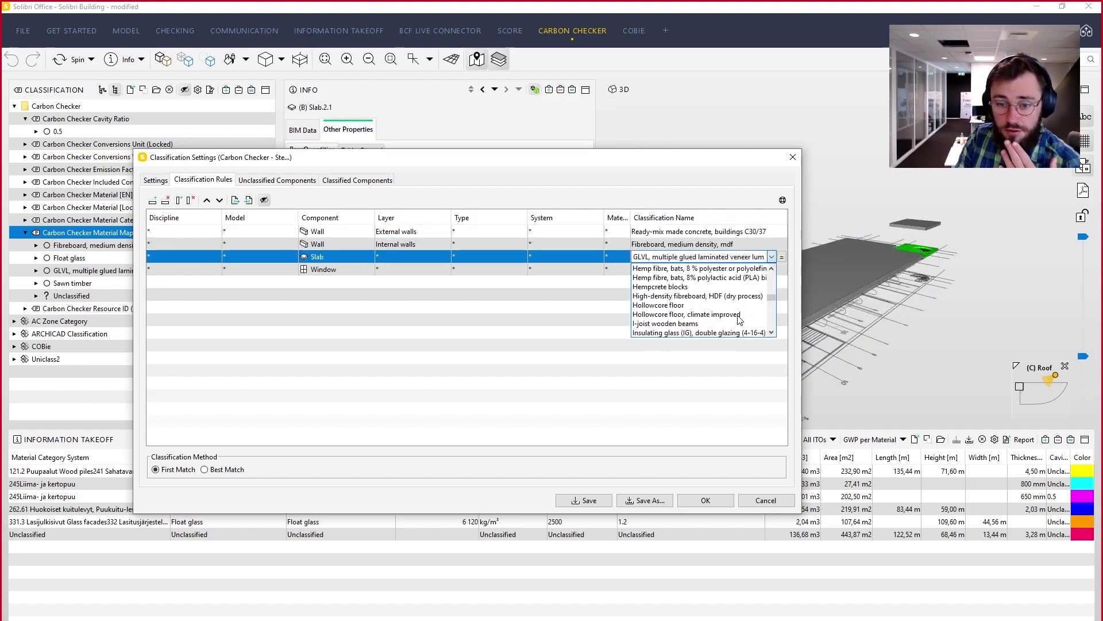
scroll(740, 320, "down", 5)
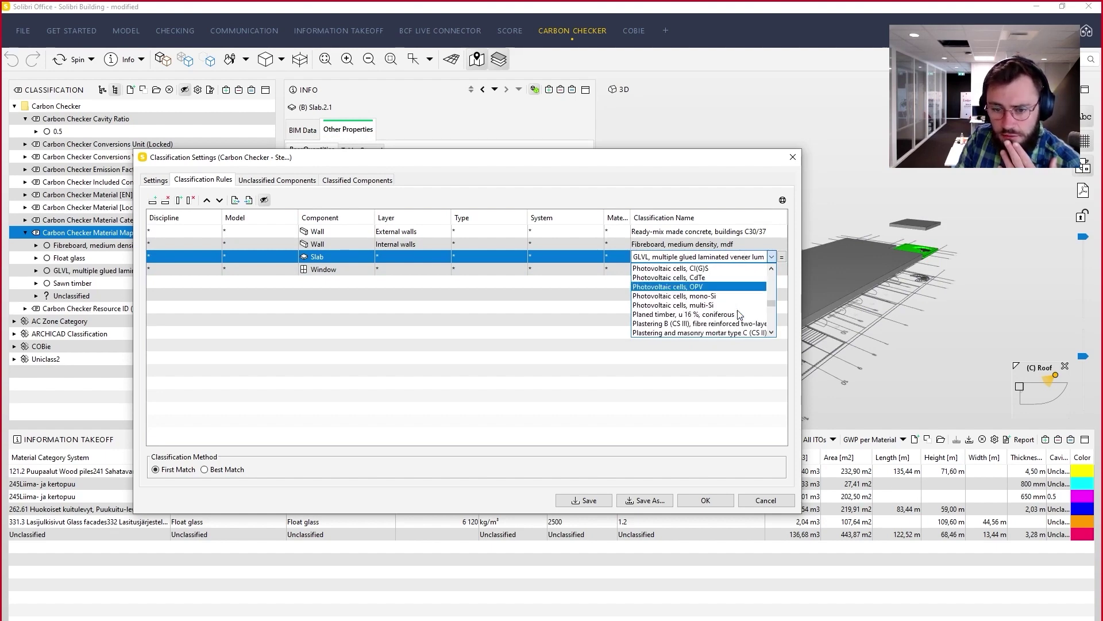
left_click(740, 315)
left_click(721, 500)
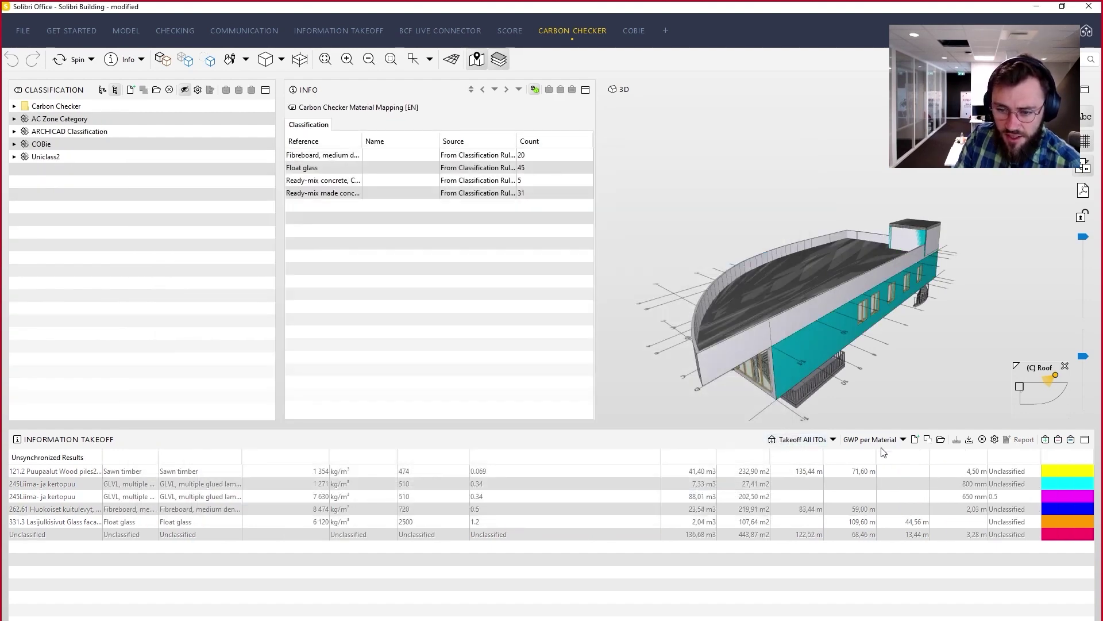
- Rerun Takeoff All, then isolate the concrete slab rows and the float glass windows
left_click(833, 440)
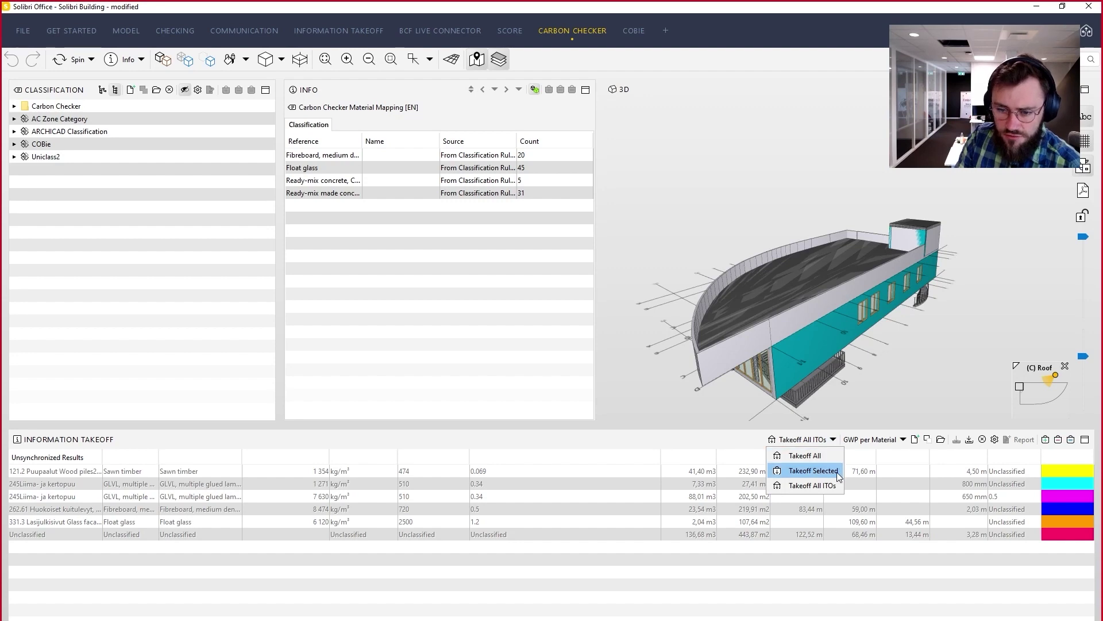
left_click(833, 457)
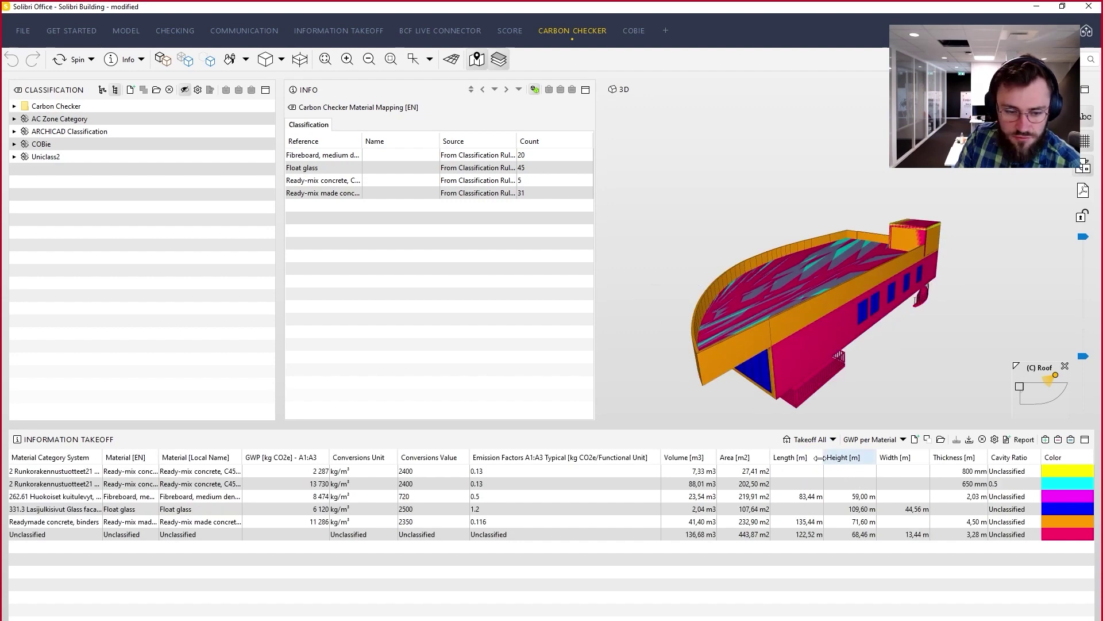
left_click_drag(319, 486, 319, 477)
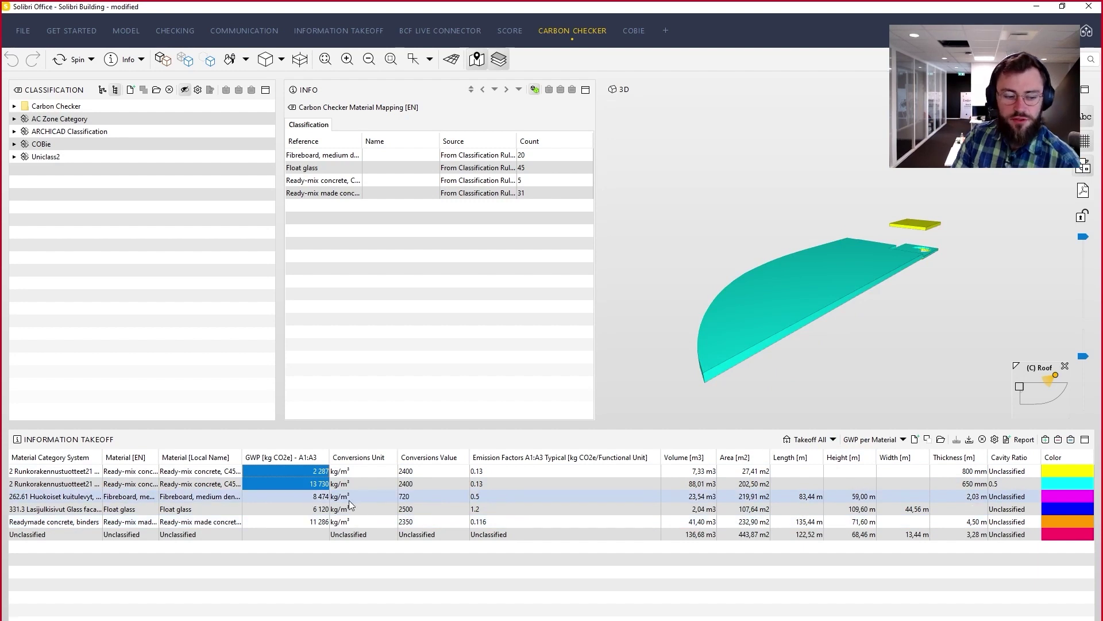
left_click_drag(319, 521, 318, 474)
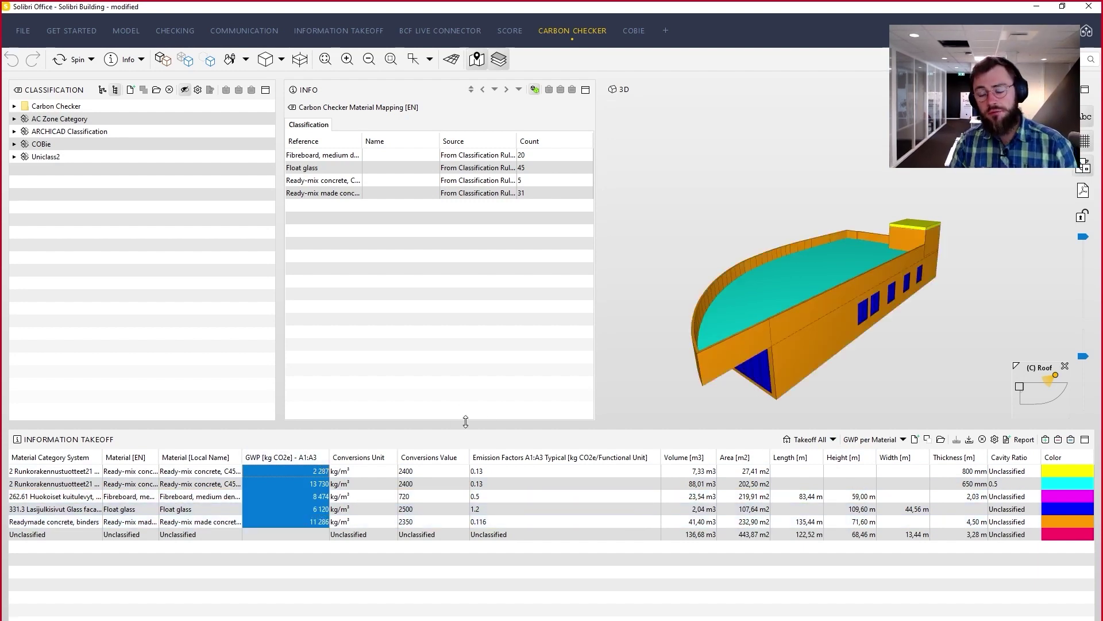
left_click(310, 509)
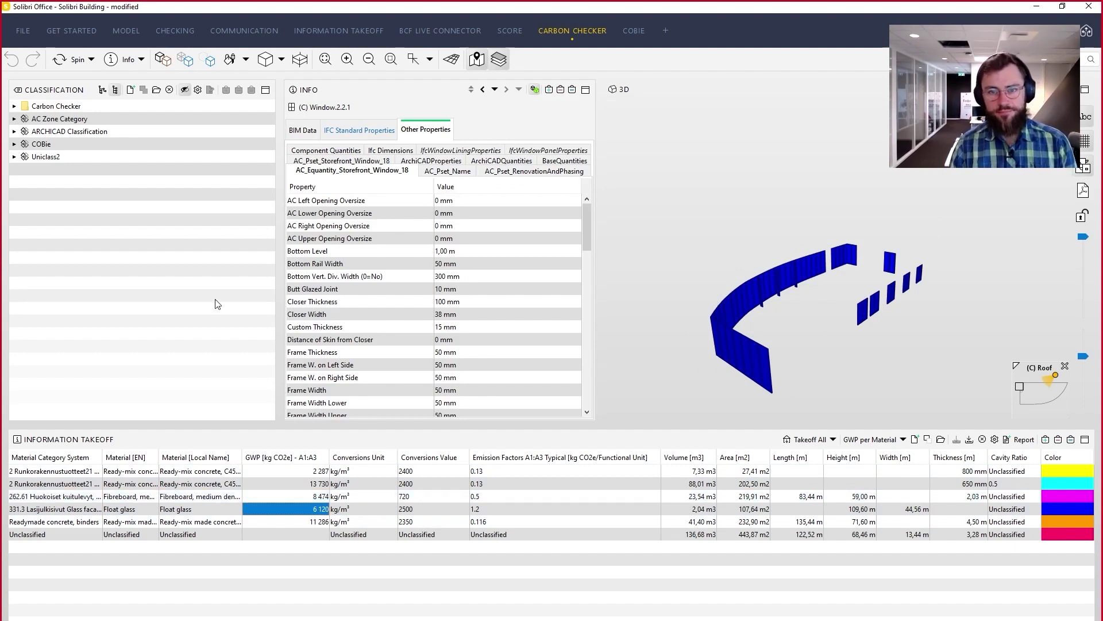
- Create a Template Excel Report of the Current ITO and confirm its settings
left_click(1029, 442)
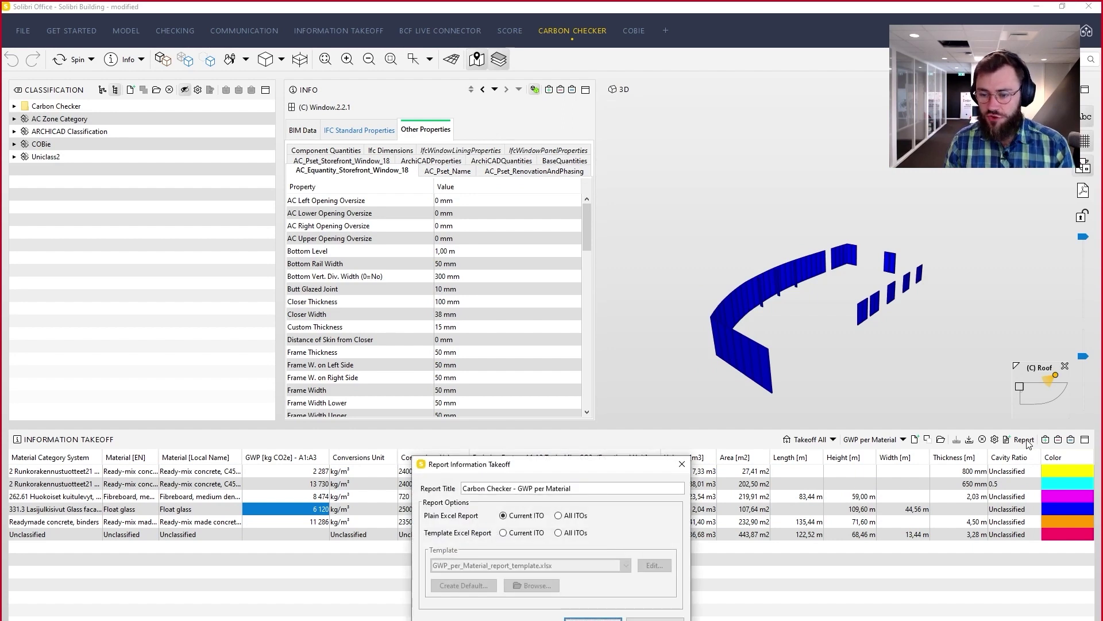
left_click(504, 533)
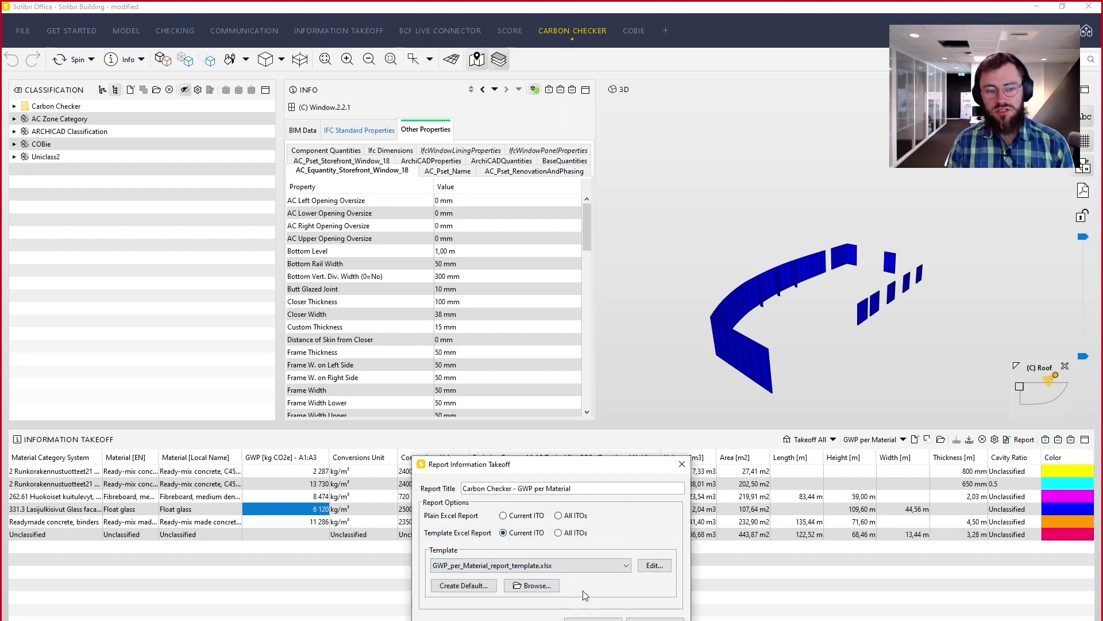
left_click(593, 619)
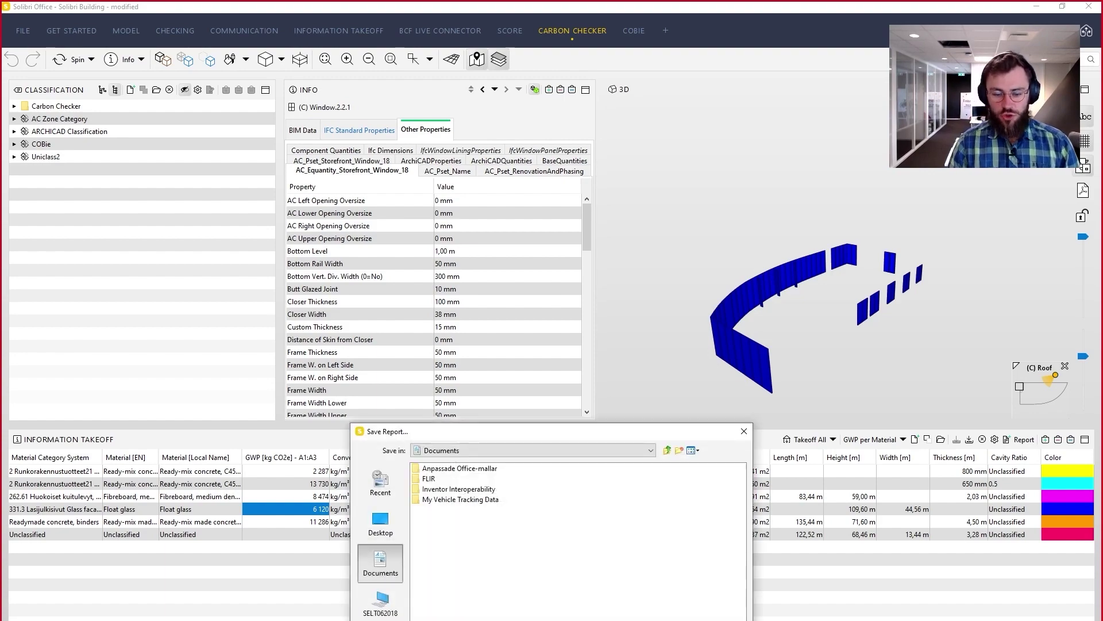
- Save the Carbon Checker - GWP per Material report to the Desktop
left_click(380, 520)
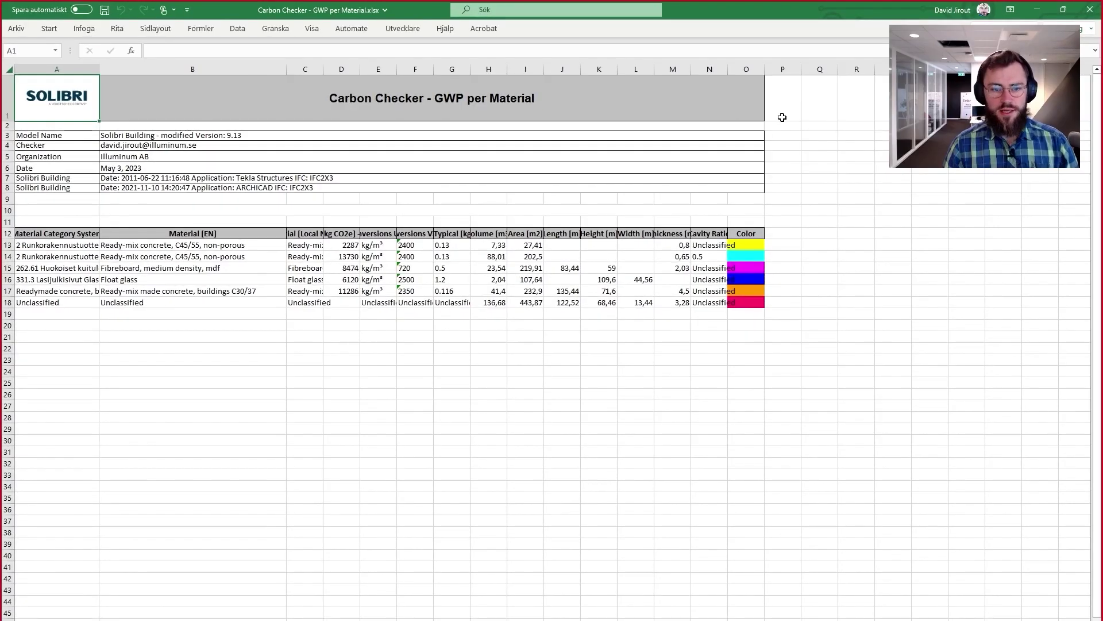